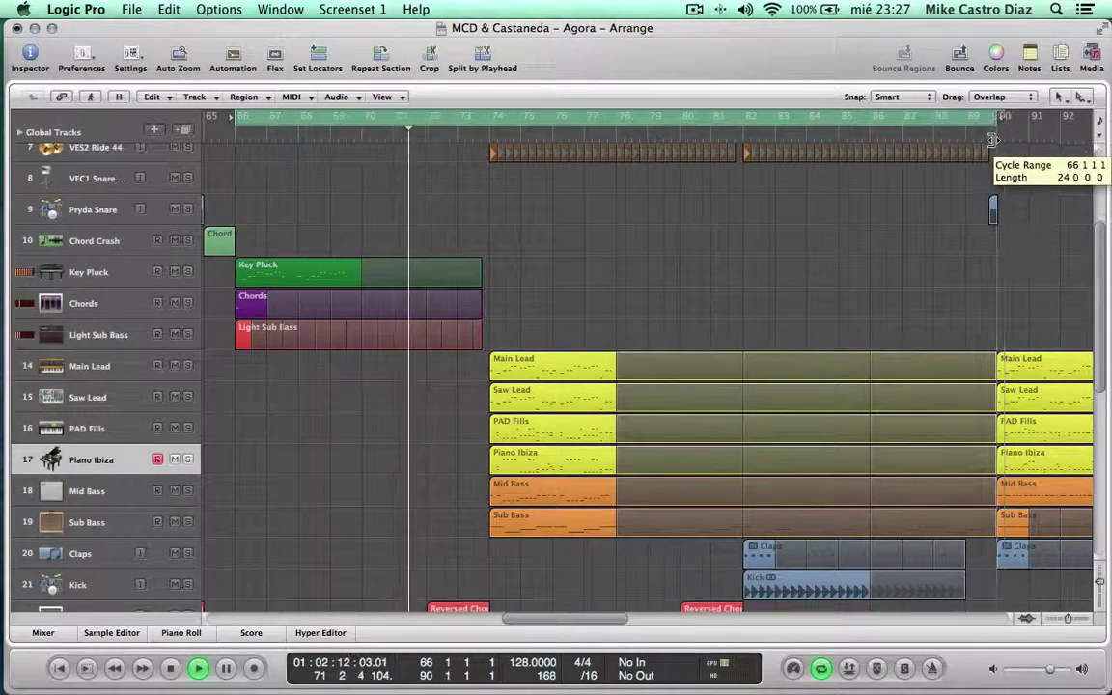
Turn off cycle mode and examine the lead and bass regions from bar 74 onward during playback
scroll(845, 255, up, 2)
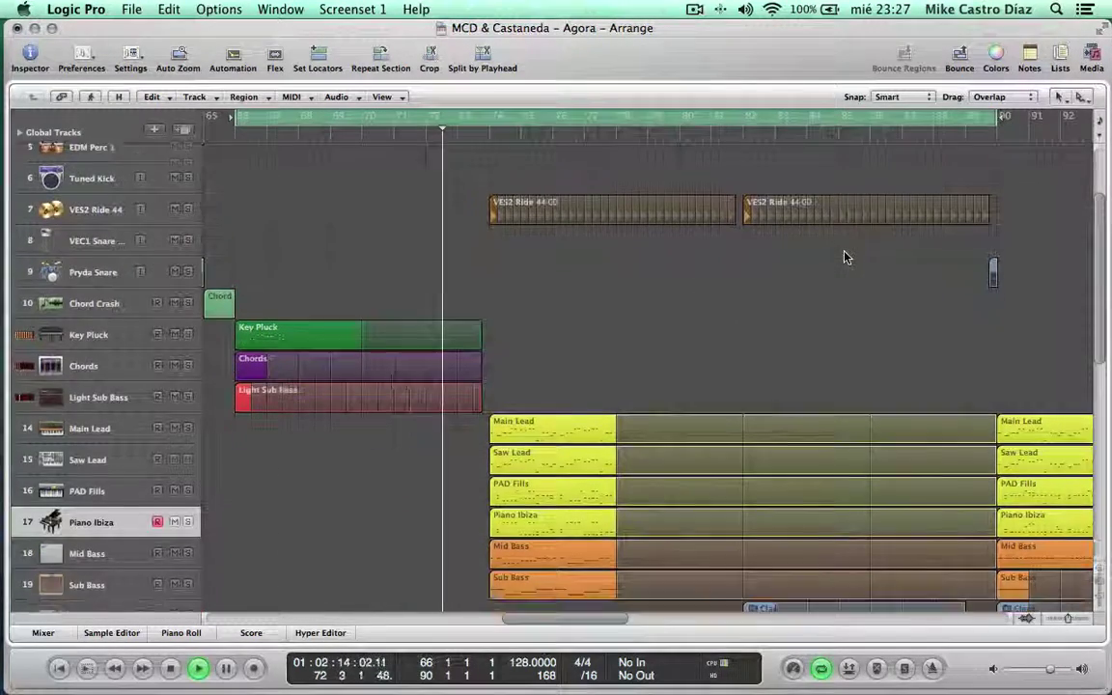
key(c)
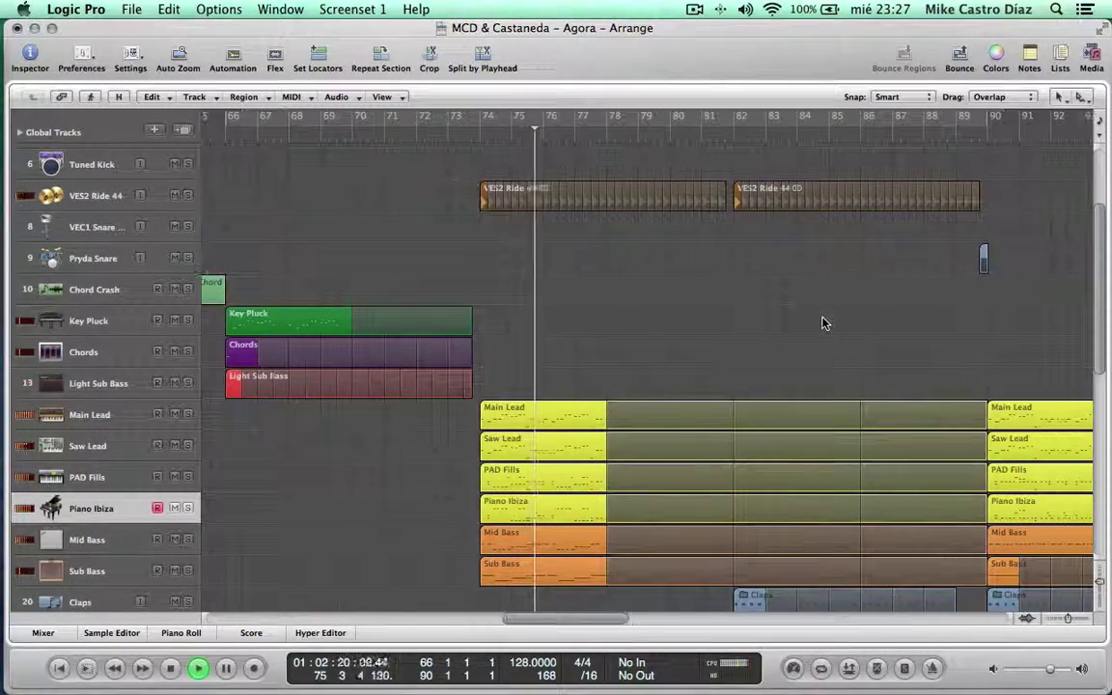
scroll(824, 322, down, 1)
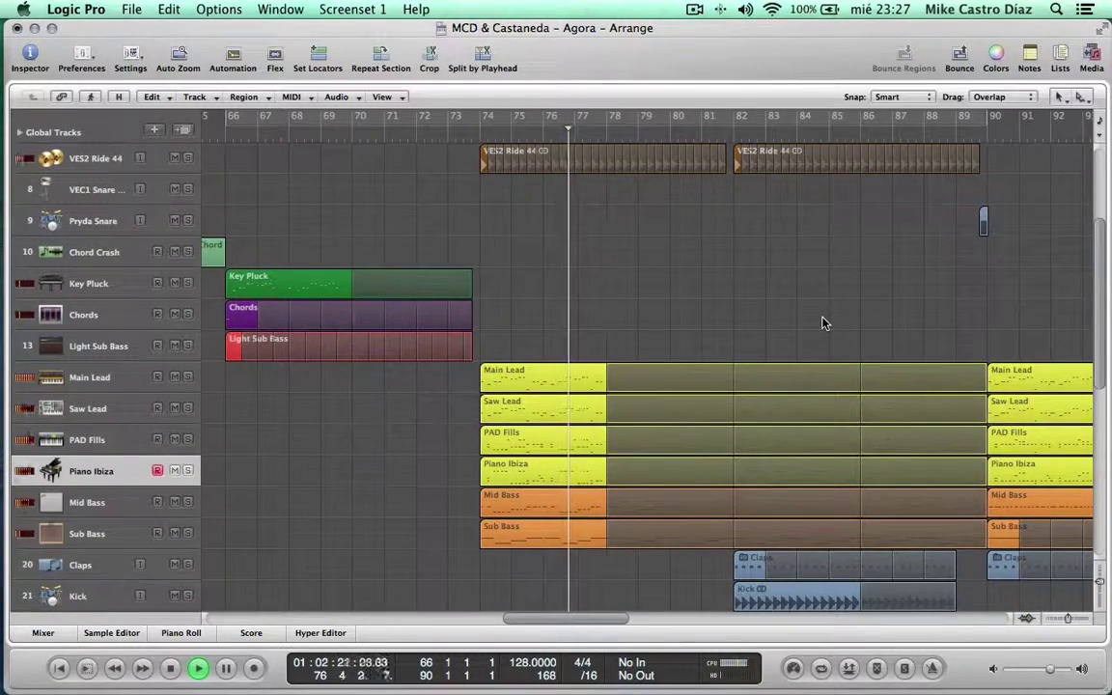
key(ctrl+Right)
key(ctrl+Right)
scroll(823, 322, right, 1)
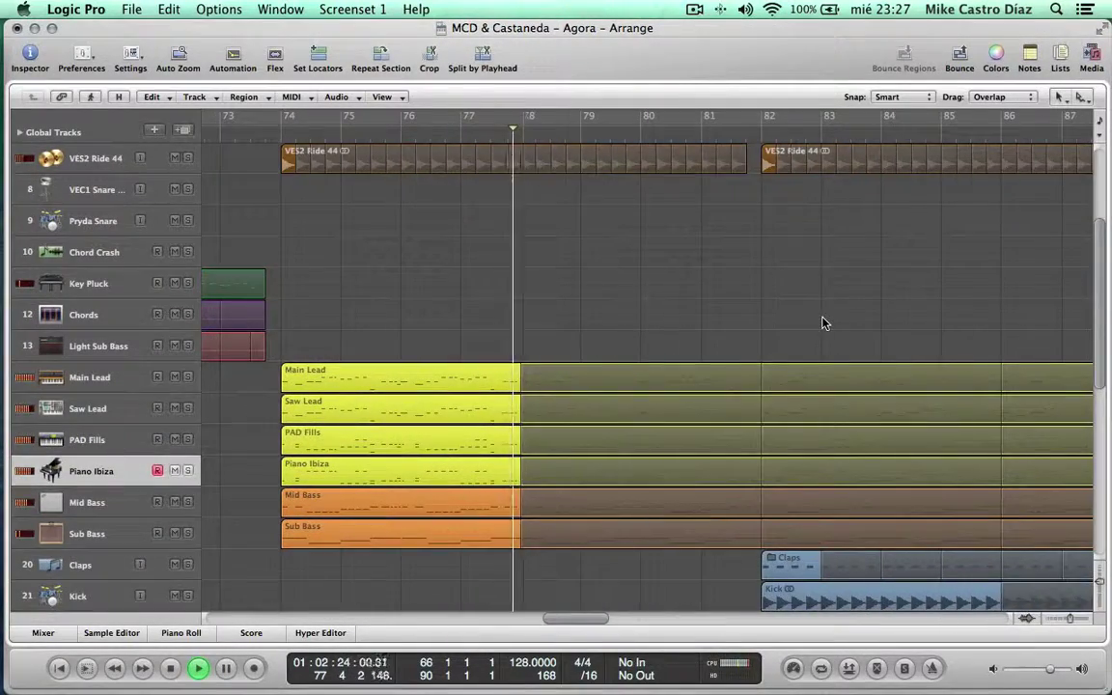
key(ctrl+Down)
key(ctrl+alt+Down)
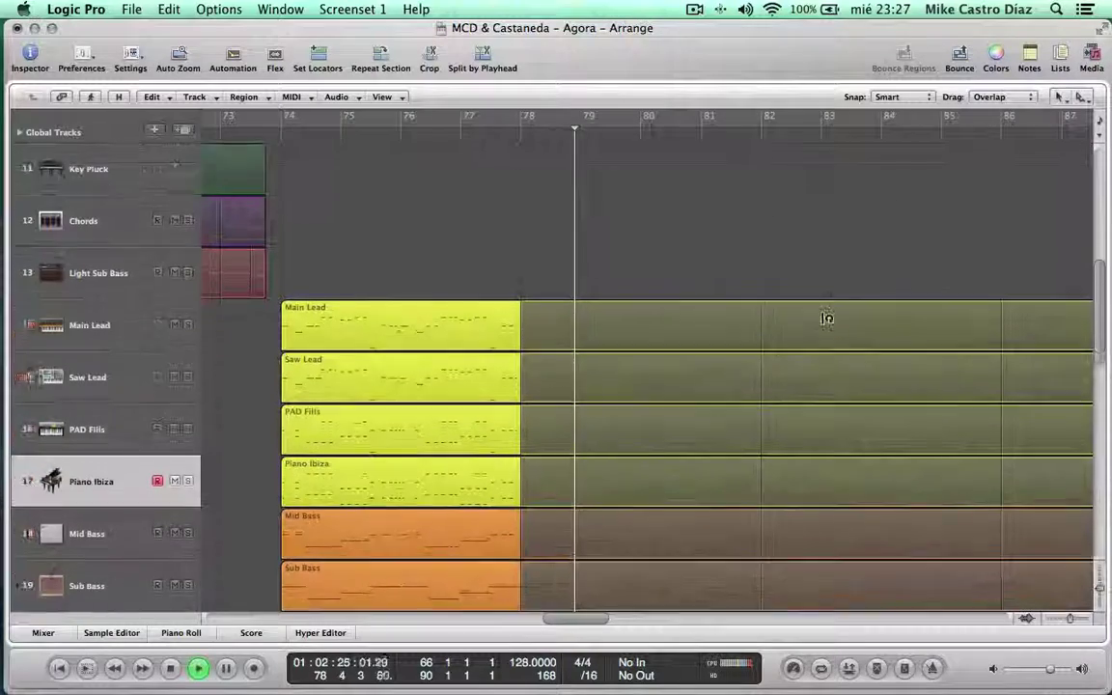
scroll(825, 319, right, 2)
scroll(825, 319, down, 1)
scroll(826, 319, down, 1)
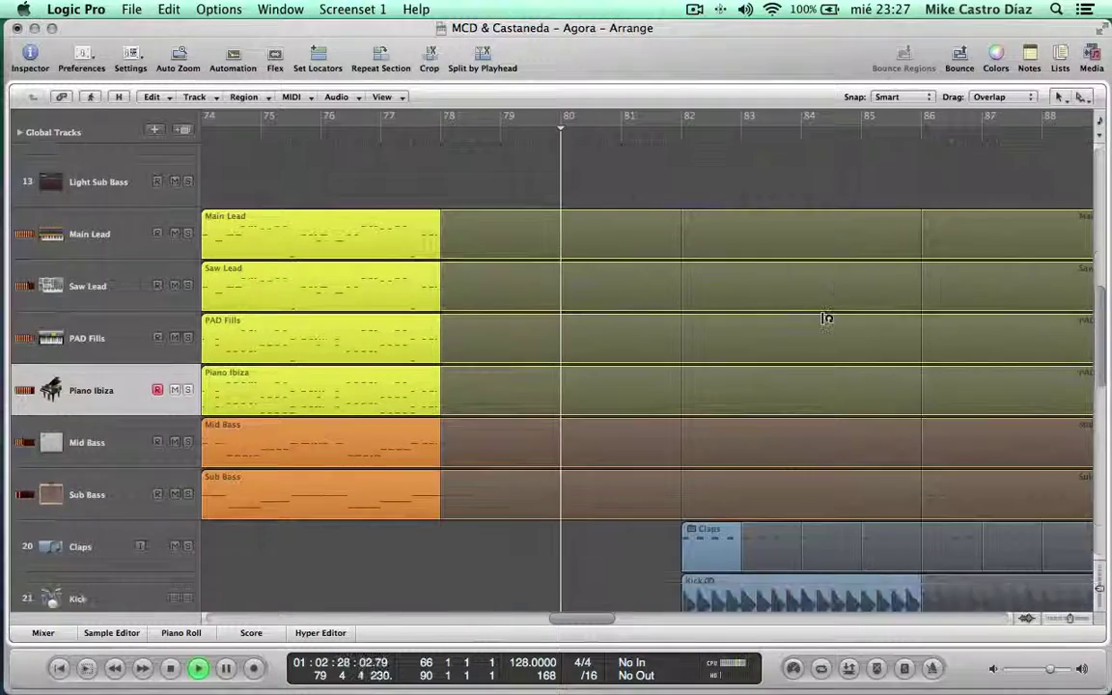
scroll(827, 318, down, 1)
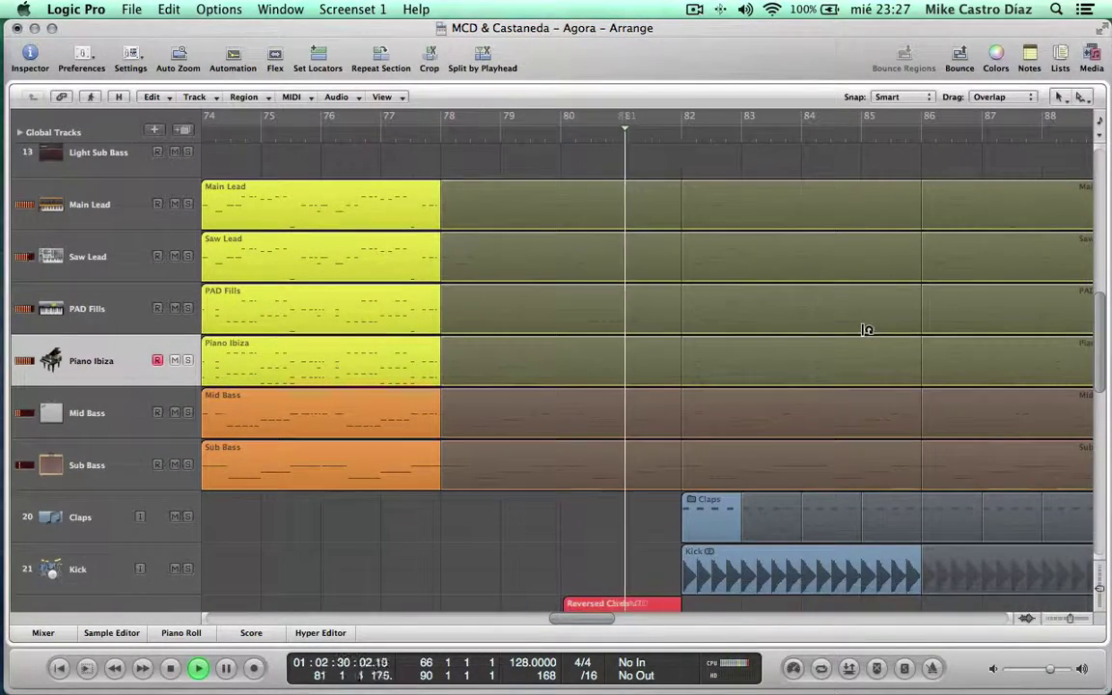
Select the Kick track and examine the Claps, Kick and Reversed Chords regions around bars 80 to 89
click(58, 571)
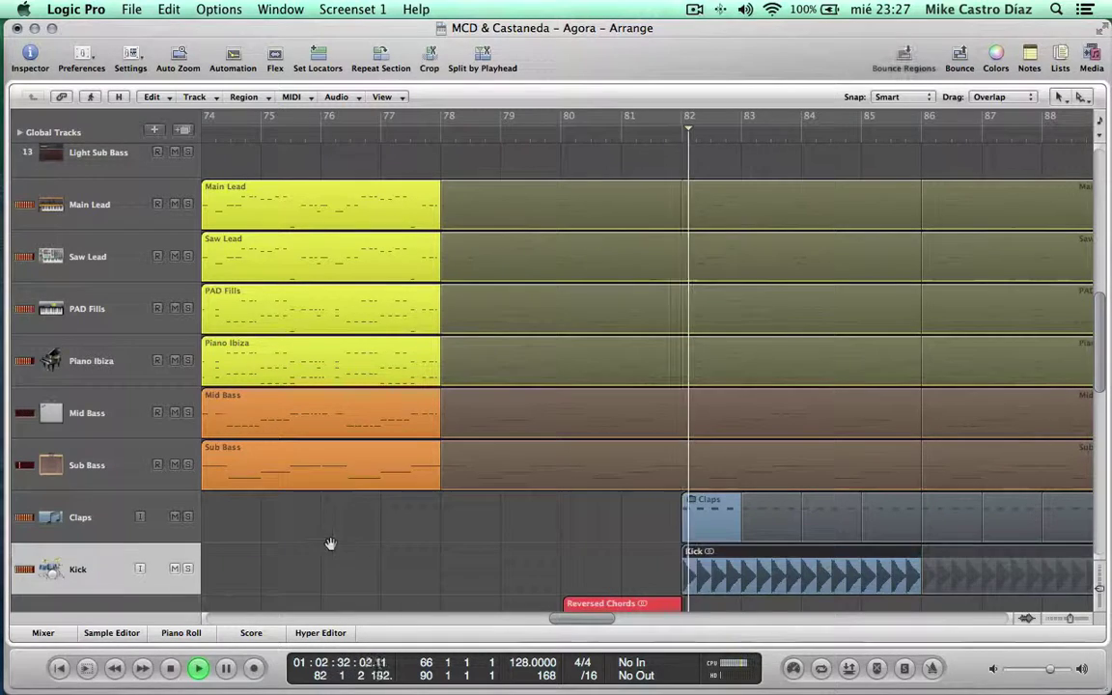
click(332, 541)
scroll(333, 539, right, 3)
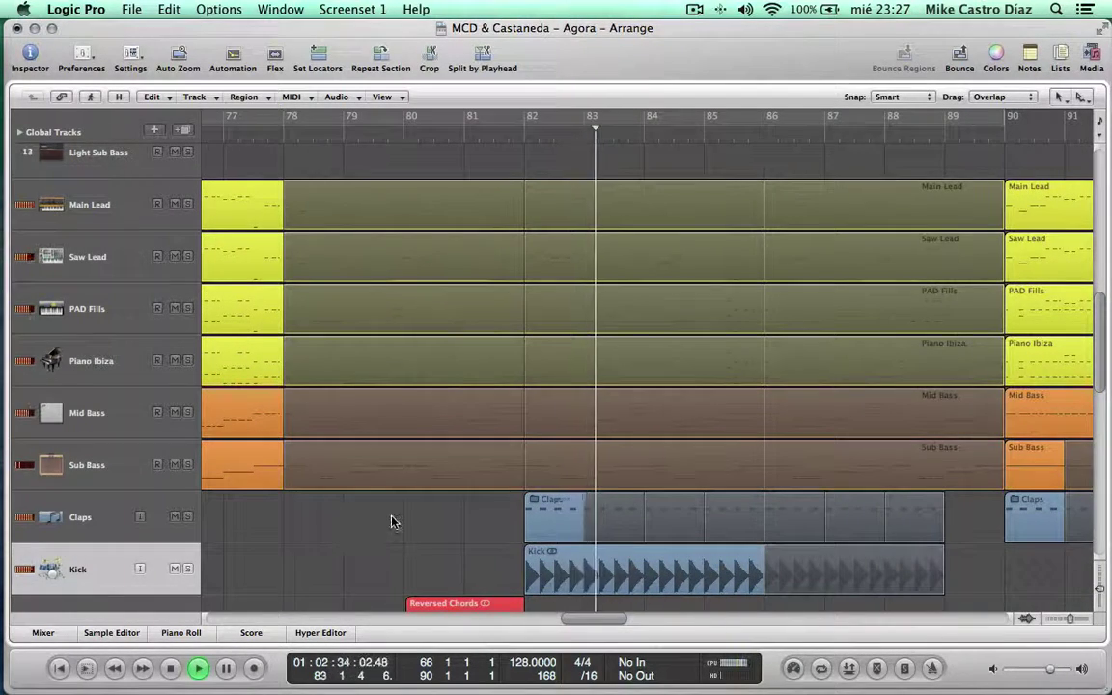
scroll(391, 520, down, 6)
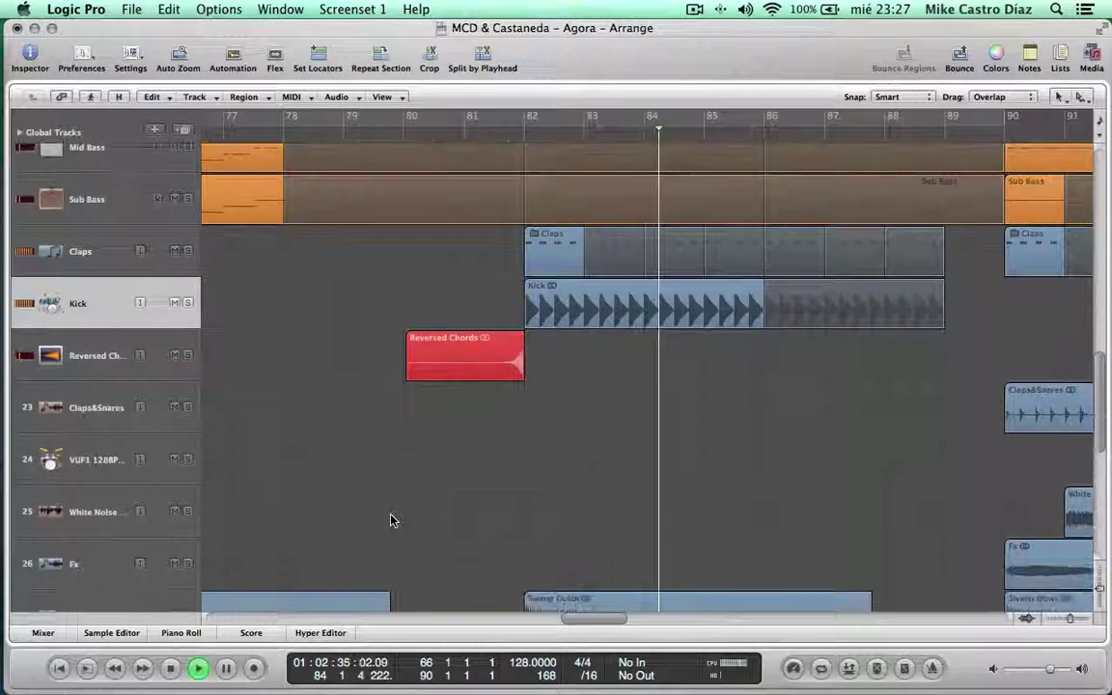
scroll(391, 520, up, 3)
scroll(391, 521, up, 4)
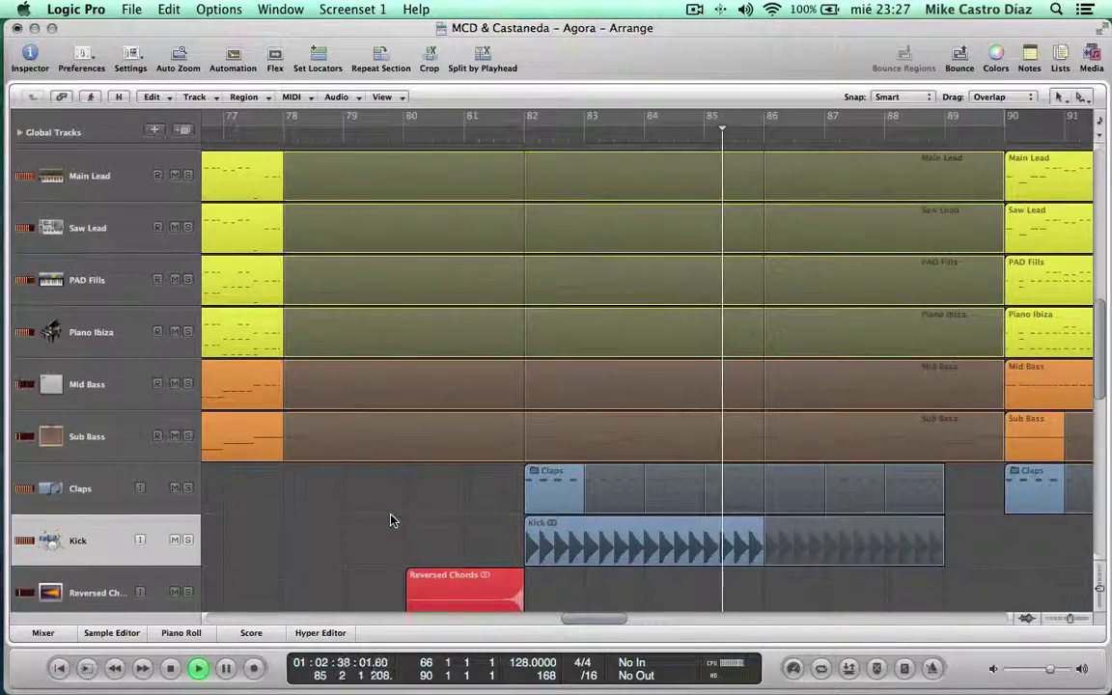
Follow the playback into the section from bar 90 to 98 and examine its lead, bass and clap regions
scroll(391, 521, right, 5)
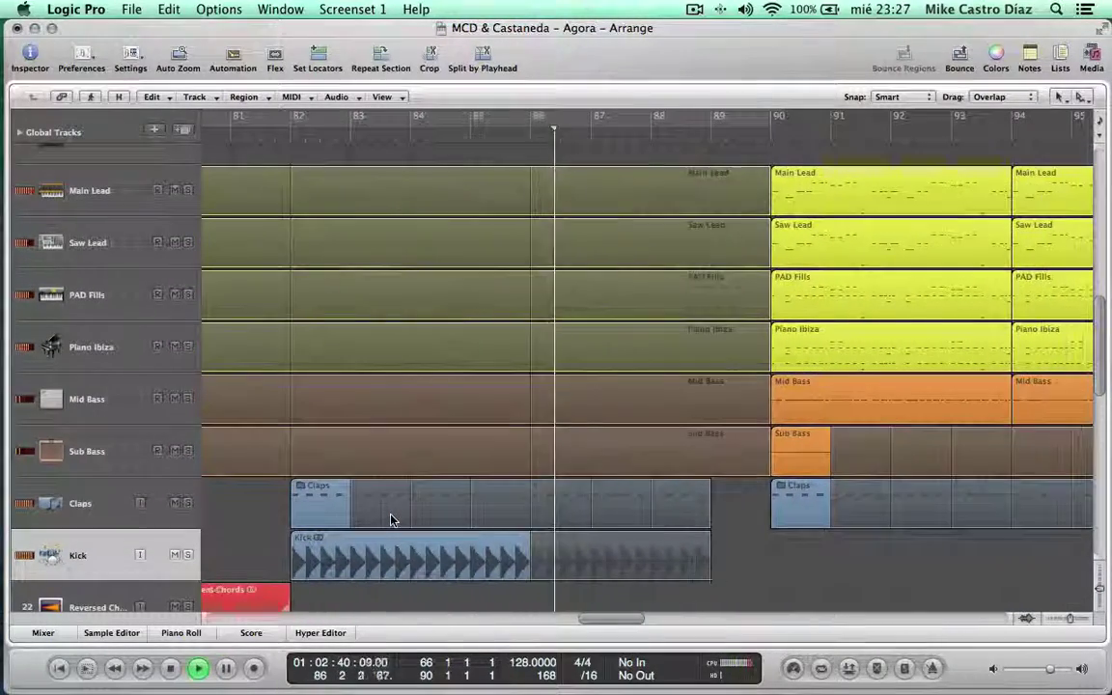
scroll(391, 521, right, 5)
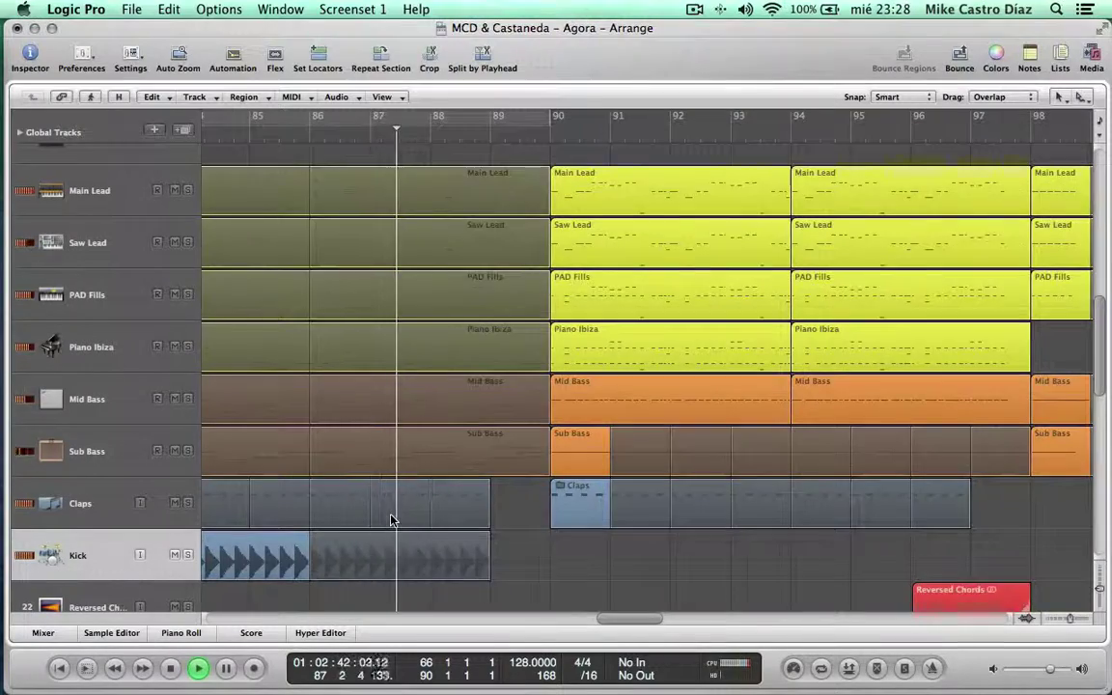
scroll(391, 521, right, 2)
scroll(391, 520, up, 1)
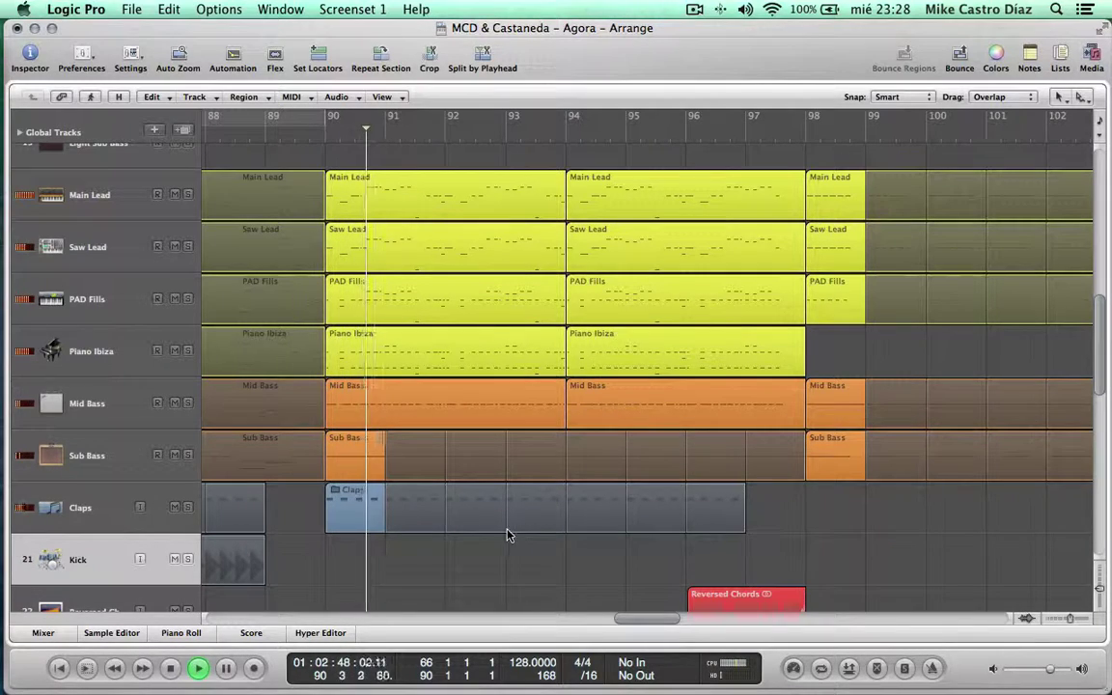
scroll(572, 571, right, 2)
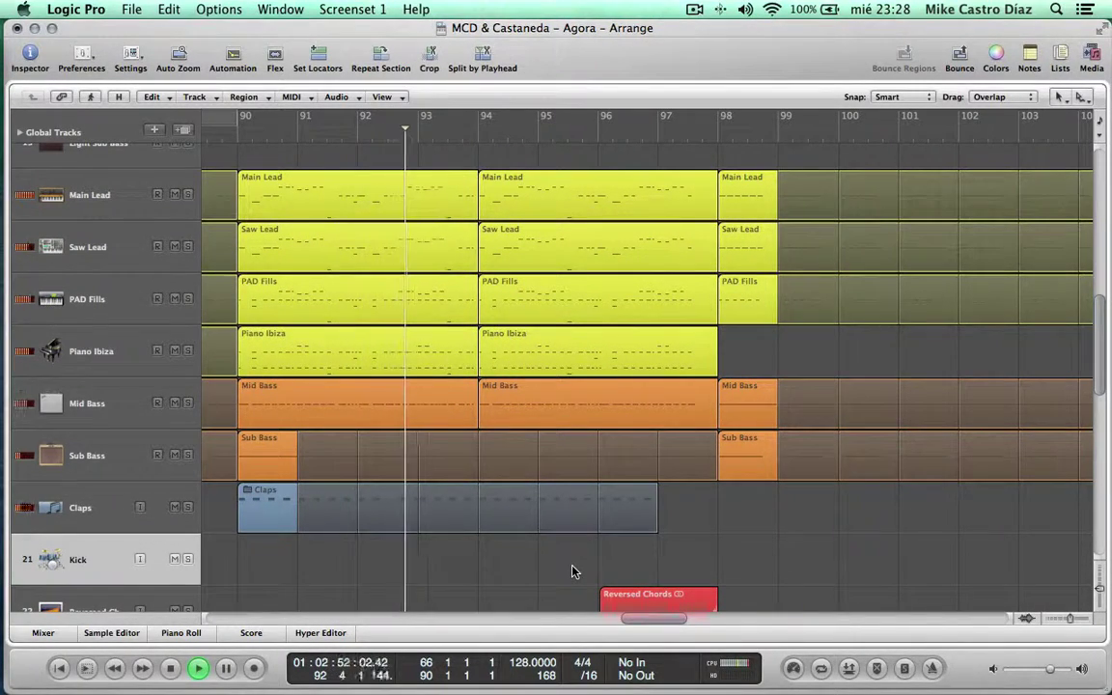
scroll(572, 572, right, 5)
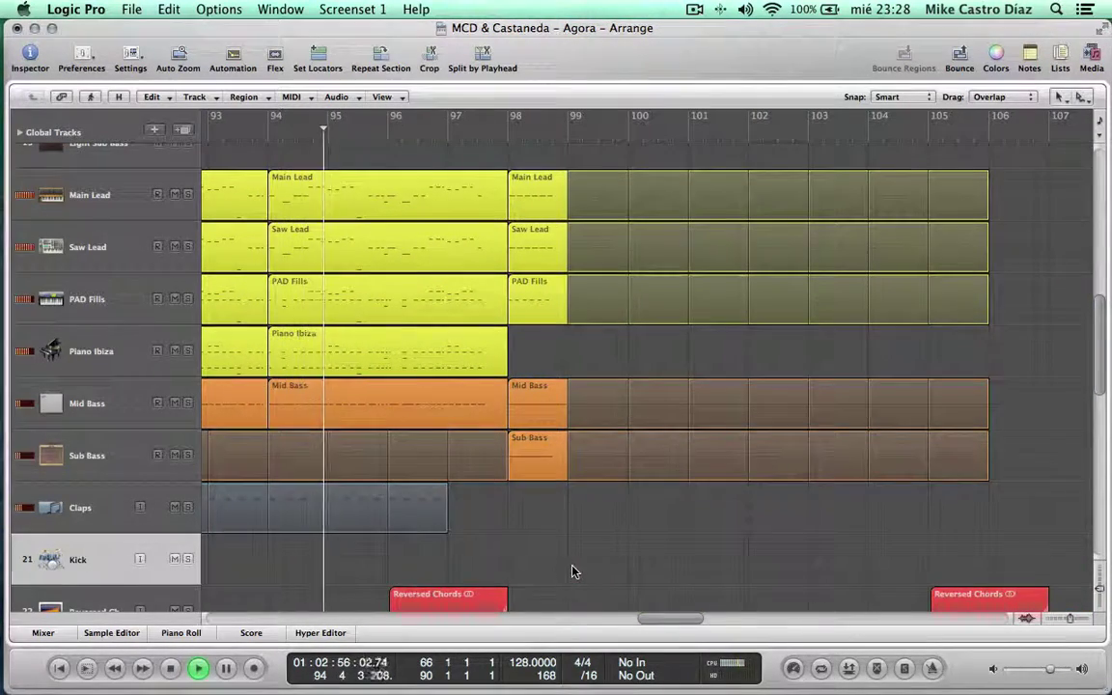
Reduce the track height, examine the arrangement across all tracks from bar 96 to 107, and select the Sub Bass track
key(ctrl+alt+Up)
key(ctrl+alt+Up)
key(ctrl+alt+Up)
scroll(574, 569, down, 3)
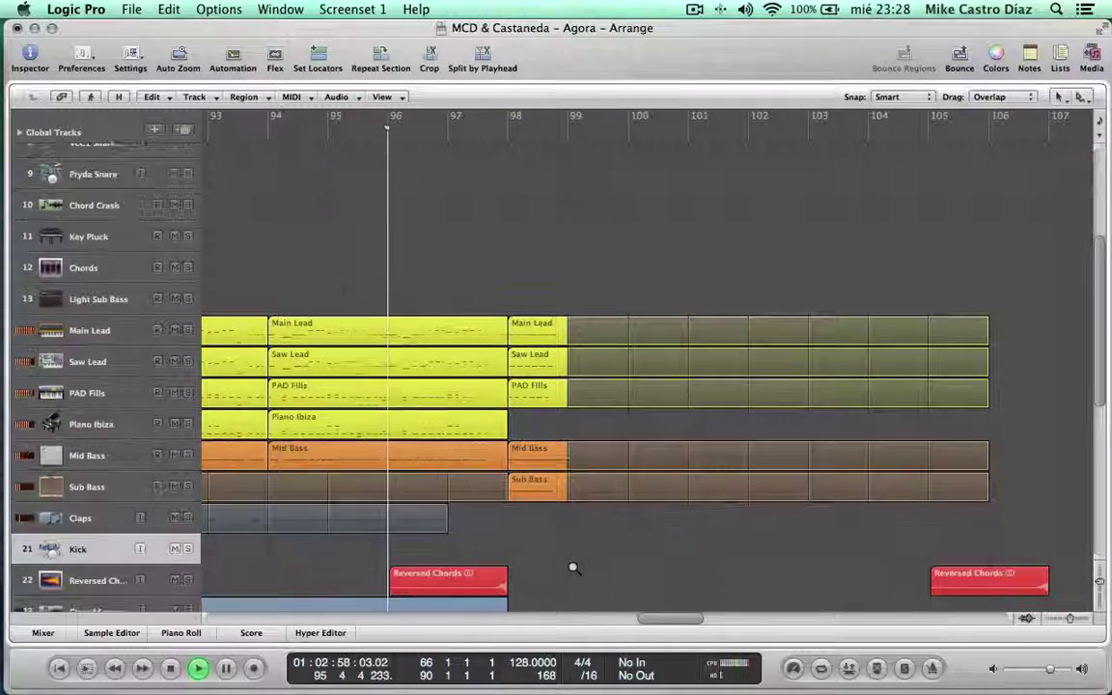
scroll(572, 573, right, 2)
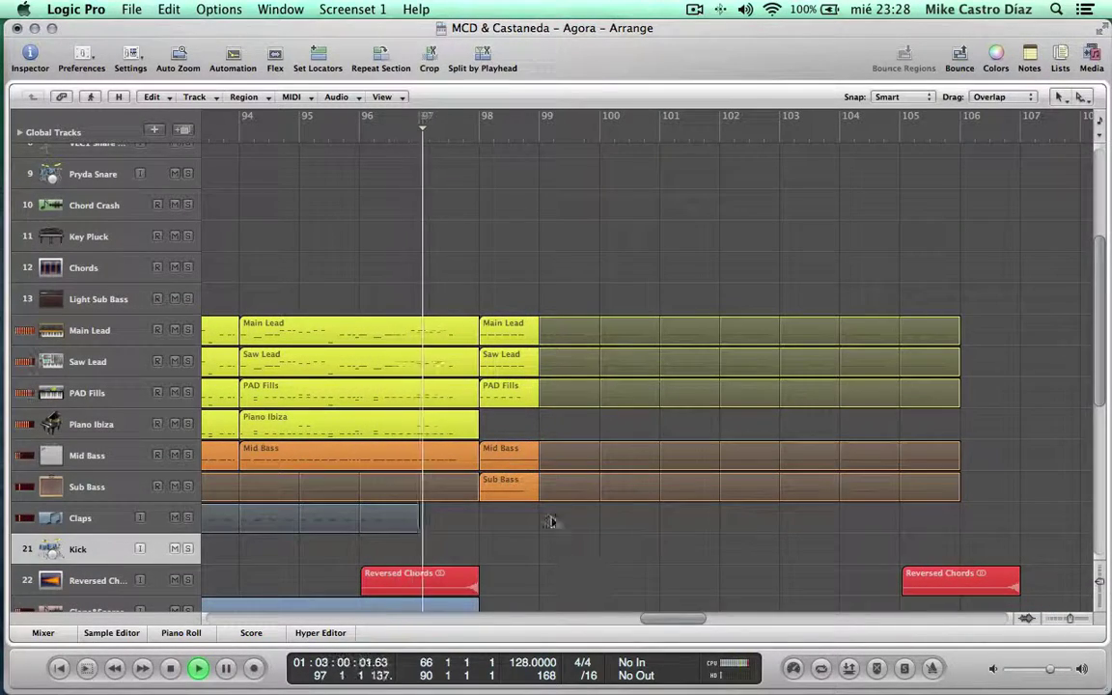
scroll(554, 557, right, 2)
scroll(555, 557, down, 1)
scroll(554, 558, right, 4)
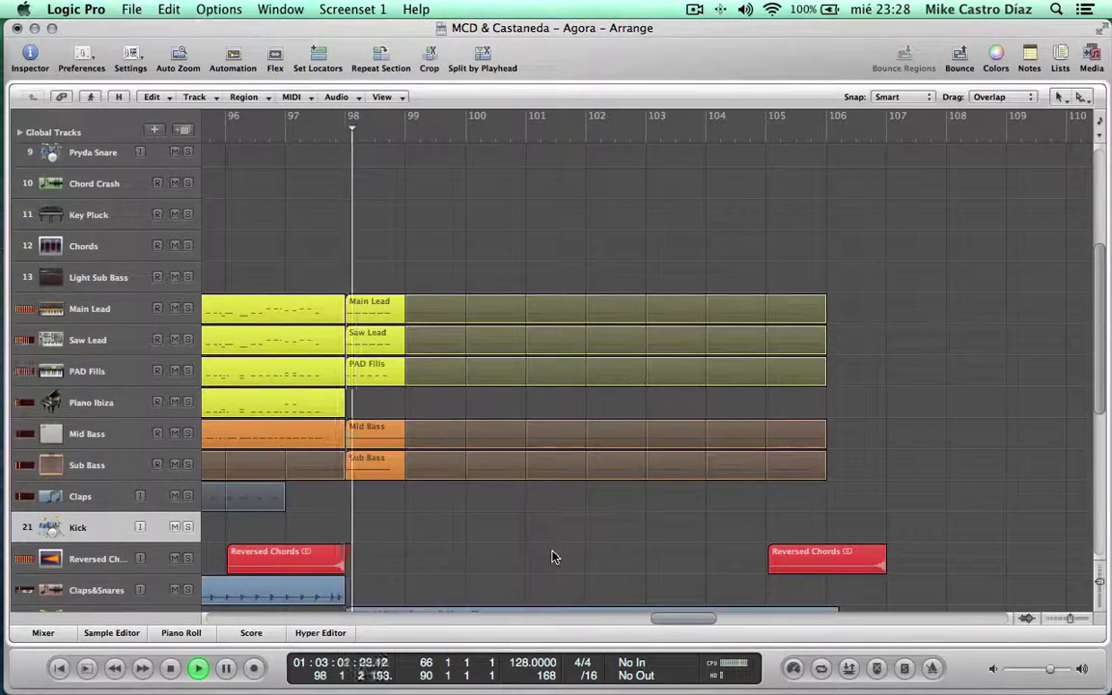
scroll(625, 544, down, 1)
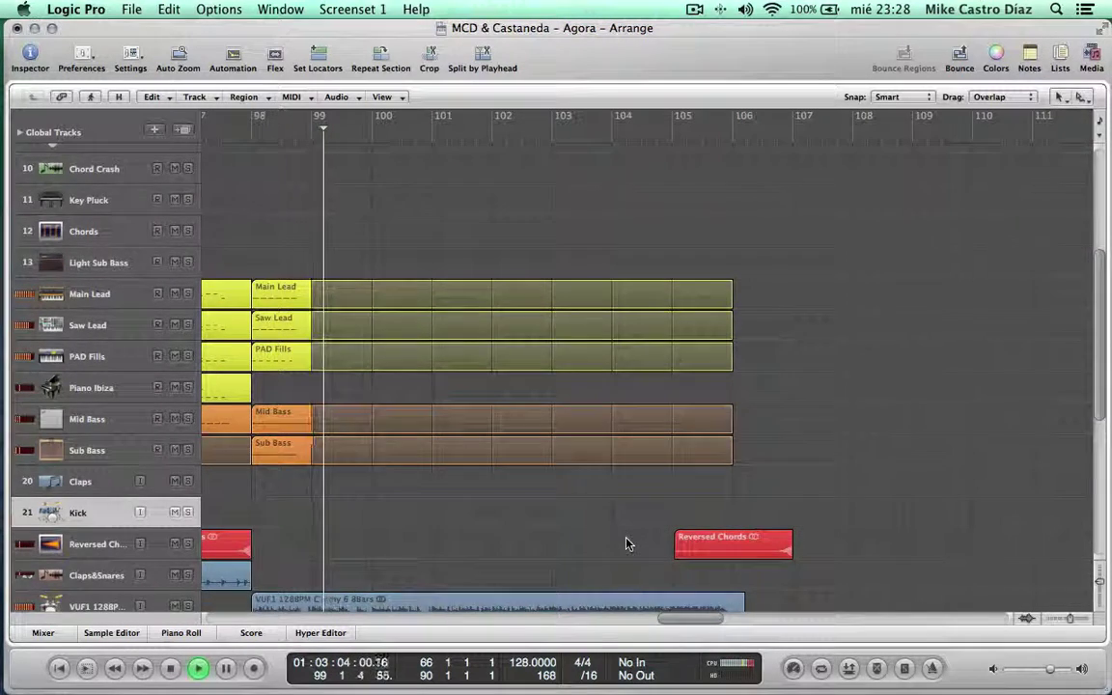
scroll(626, 544, down, 2)
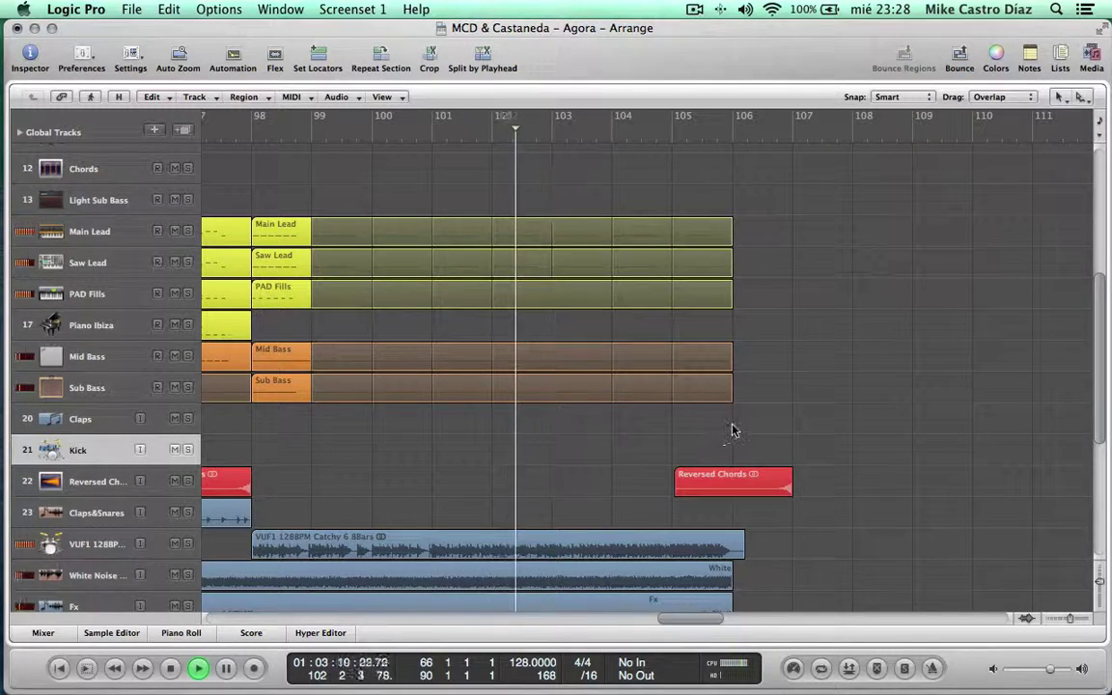
scroll(733, 431, up, 5)
scroll(733, 431, down, 2)
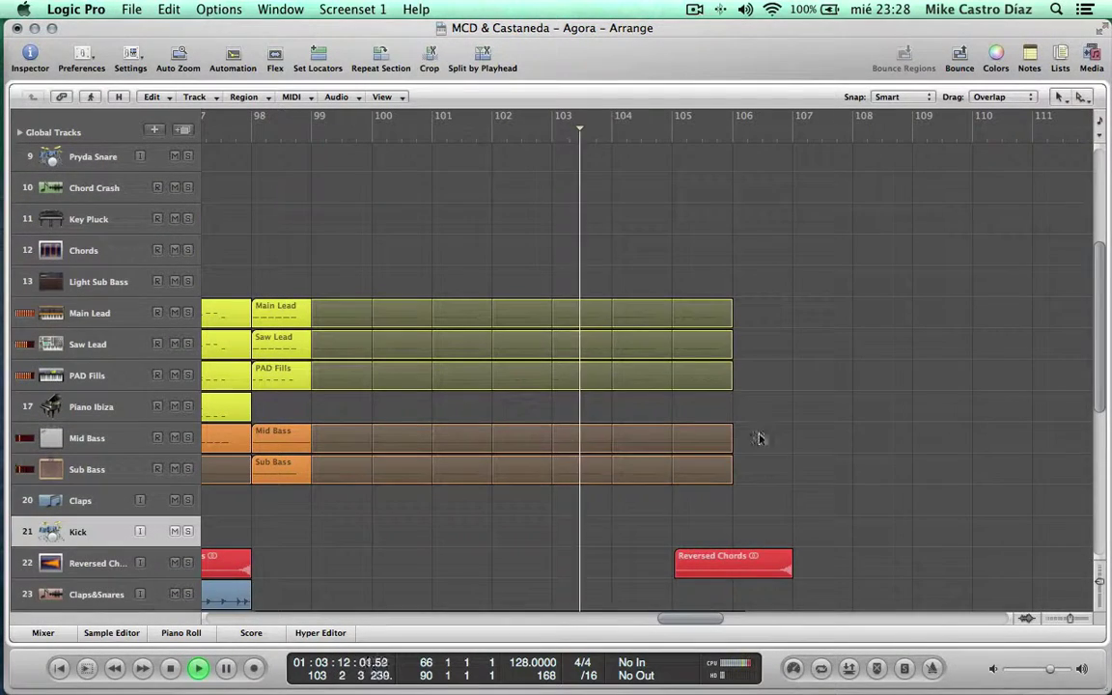
click(154, 470)
scroll(417, 517, right, 3)
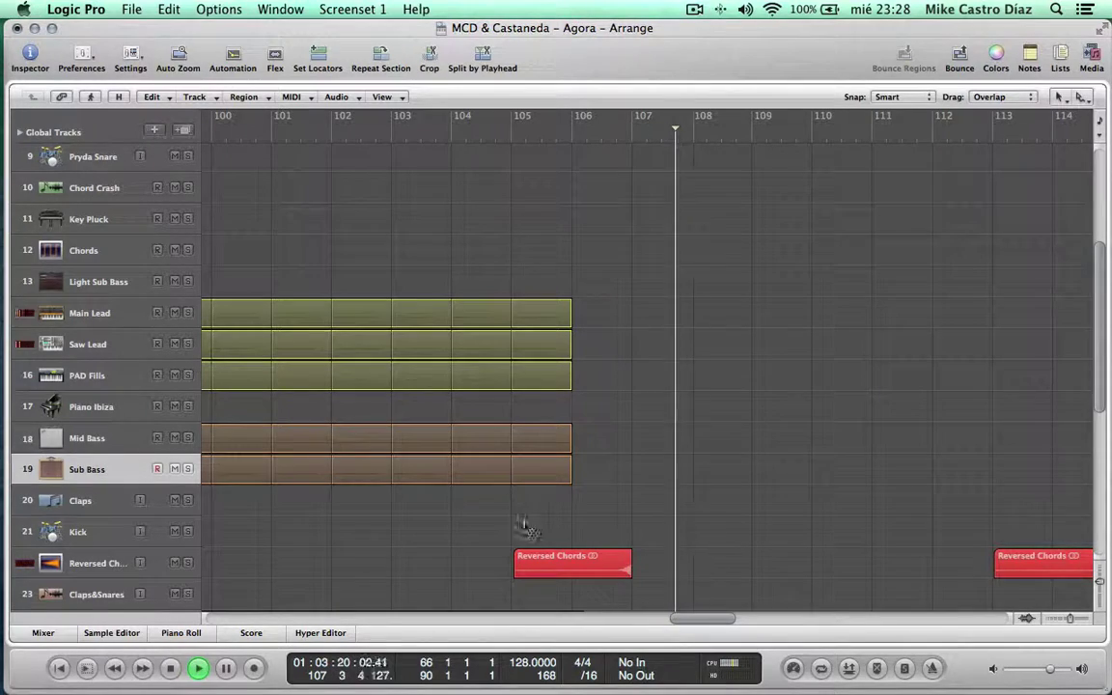
Stop playback, turn cycle mode on and return the playhead to the cycle start at bar 66
key(space)
scroll(433, 542, left, 10)
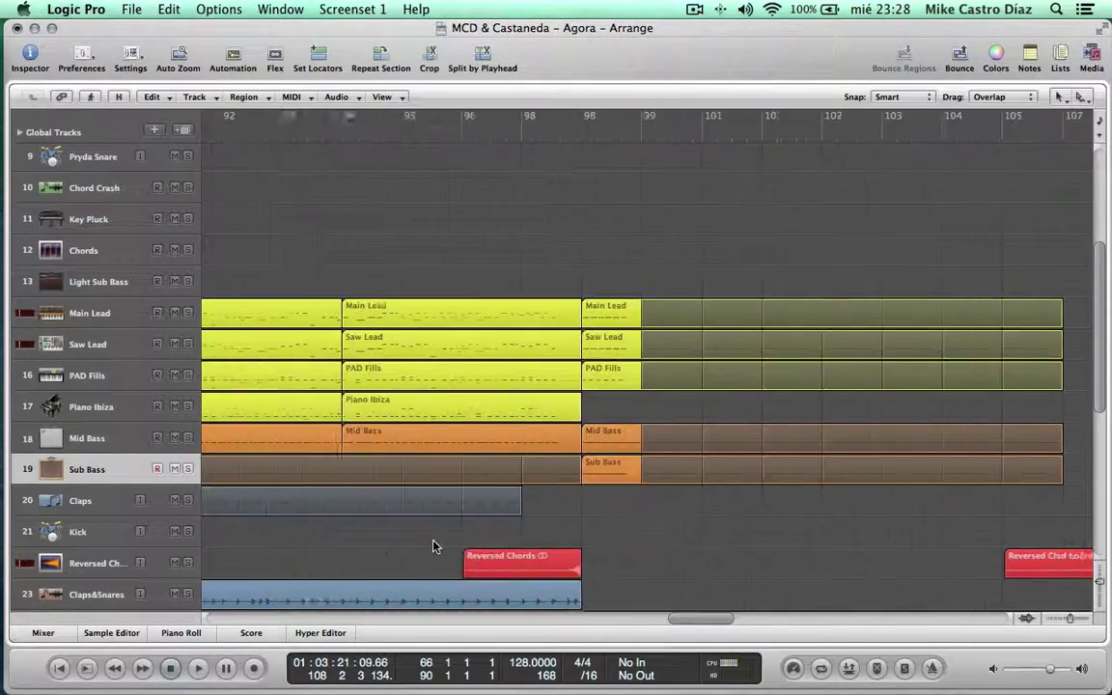
scroll(435, 547, left, 20)
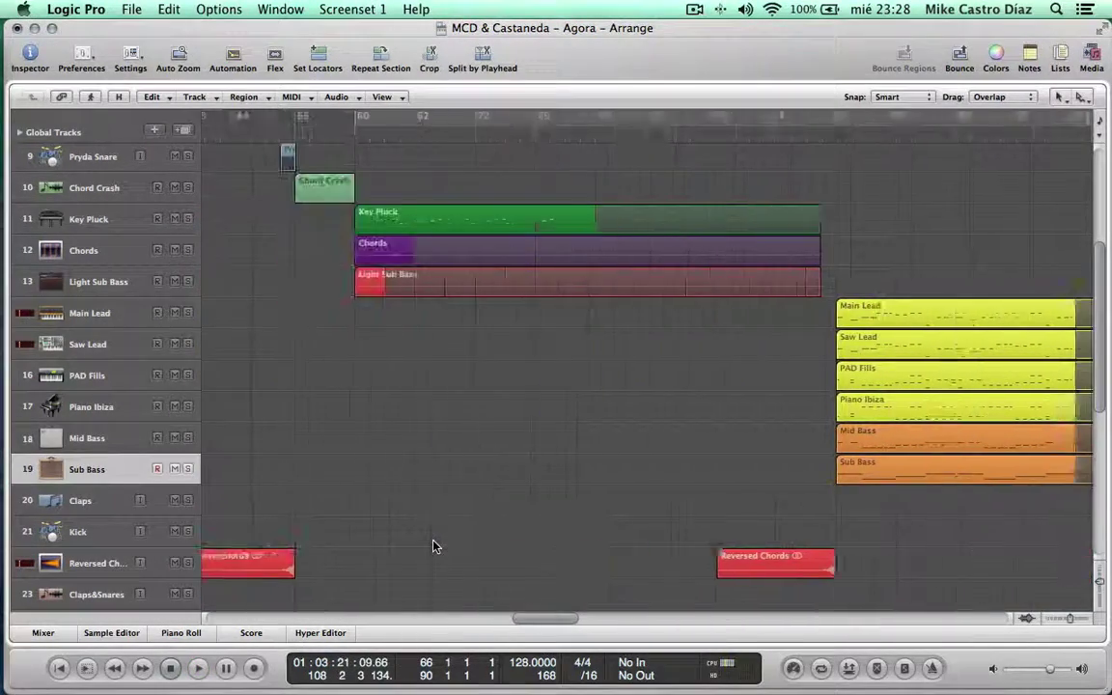
key(c)
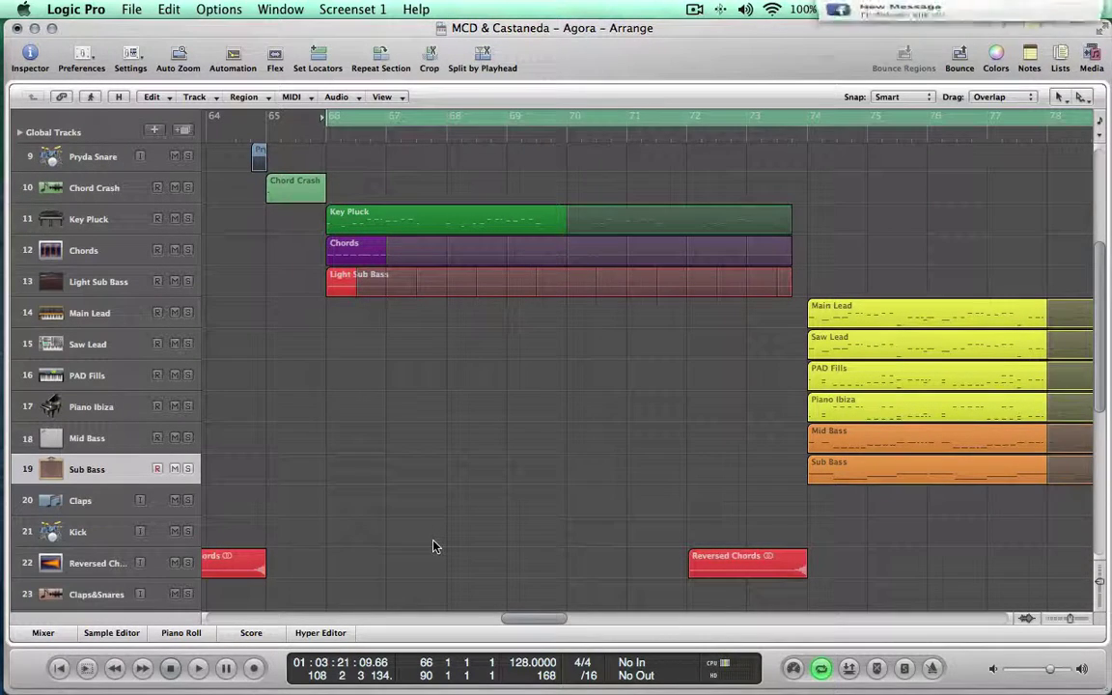
key(Return)
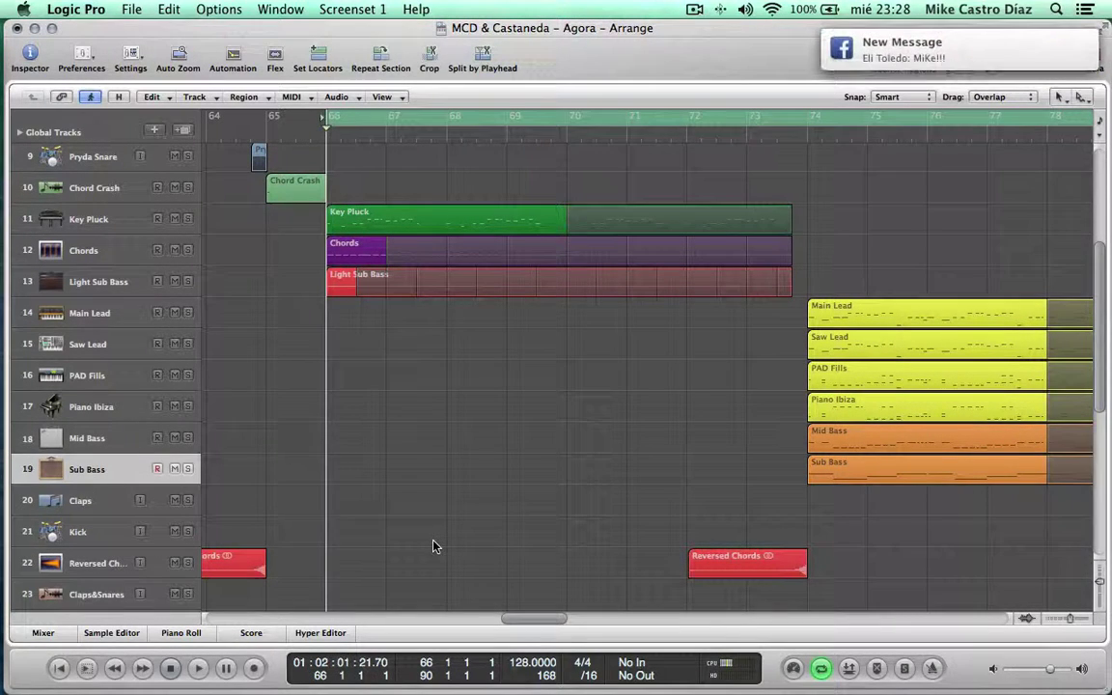
Solo the Key Pluck track and start playback from bar 66
click(104, 233)
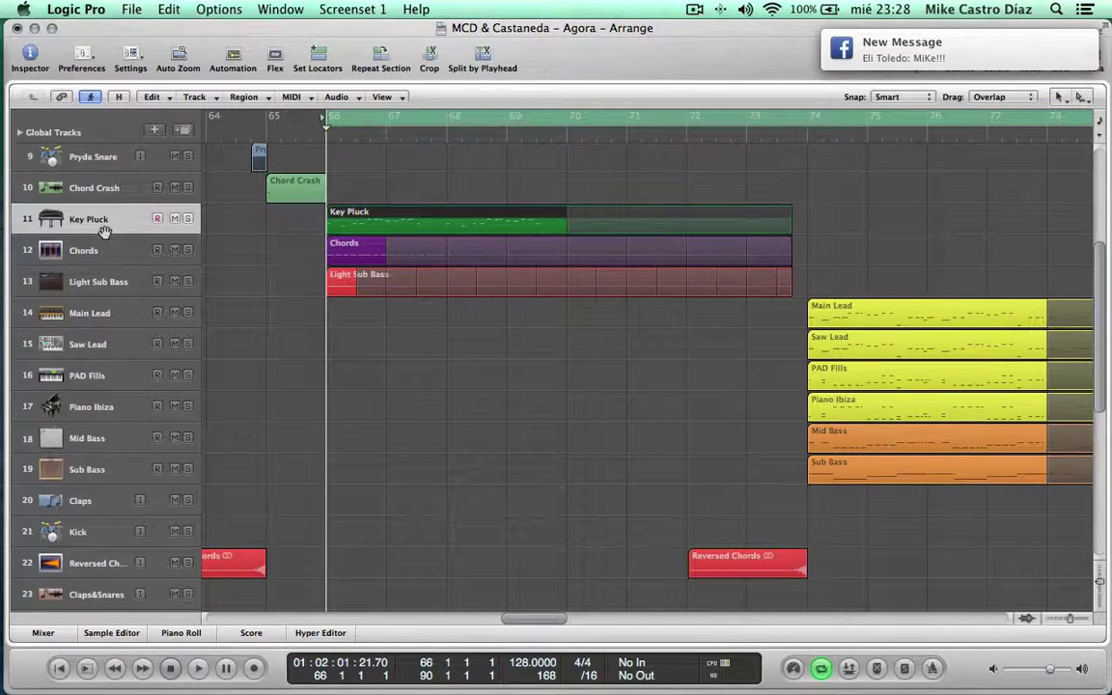
click(247, 247)
key(space)
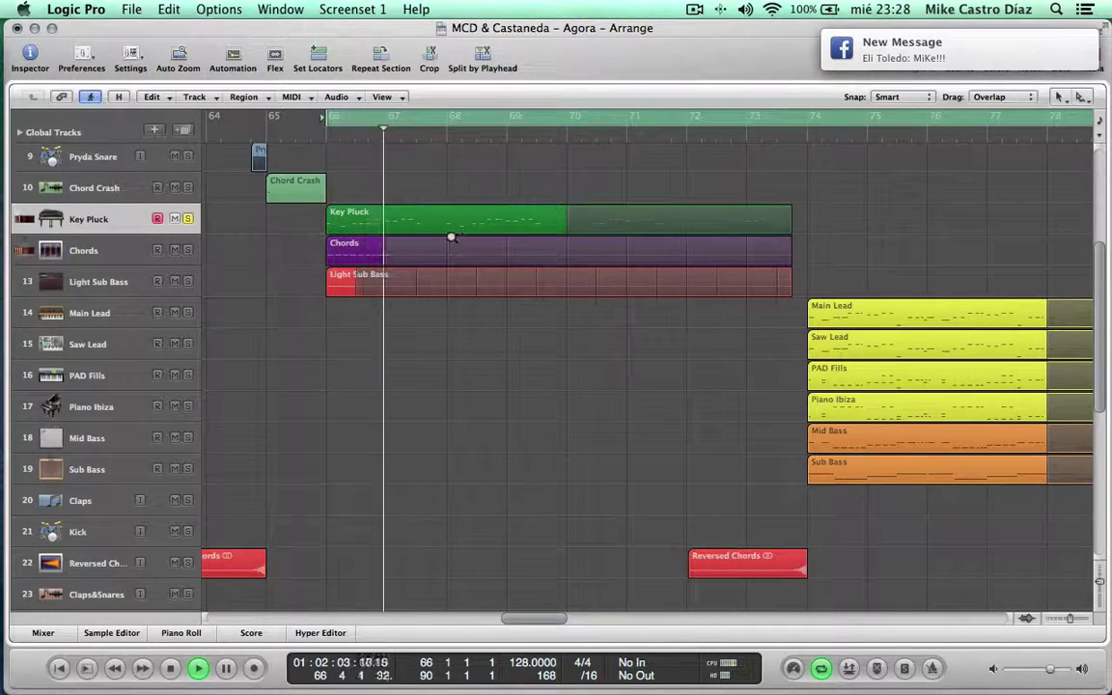
Enlarge the Key Pluck region and examine its note pattern up to bar 74 during playback
key(ctrl+alt+Down)
key(ctrl+alt+Down)
key(ctrl+alt+Down)
key(ctrl+alt+Down)
key(ctrl+alt+Down)
key(ctrl+alt+Down)
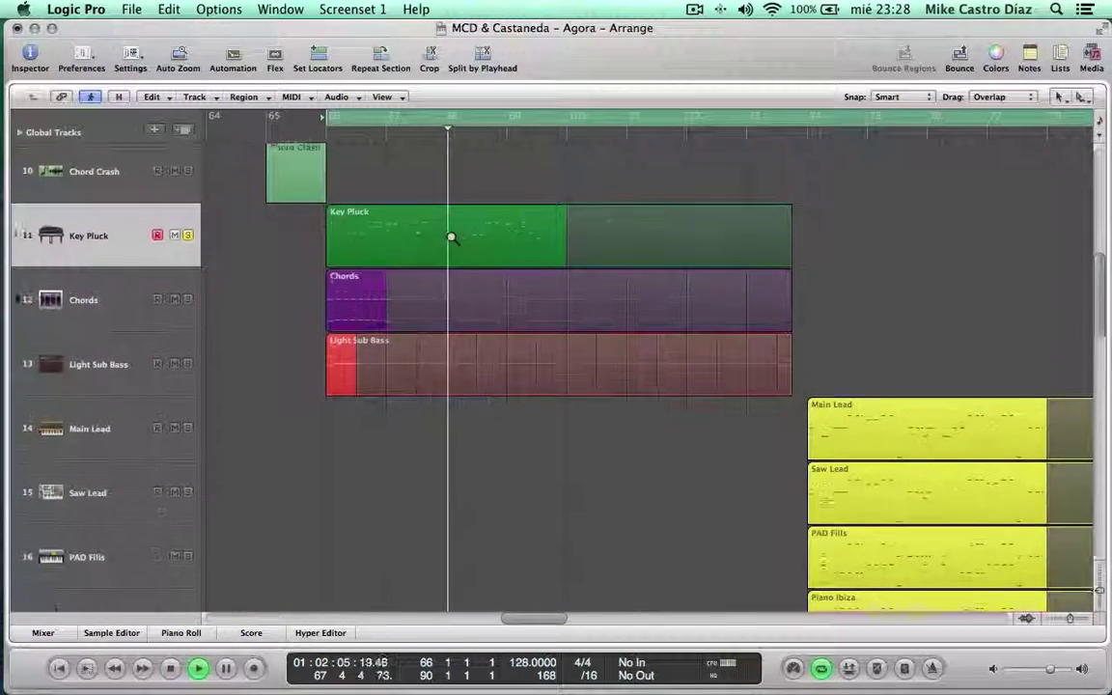
ctrl+alt+click(451, 237)
ctrl+alt+click(453, 240)
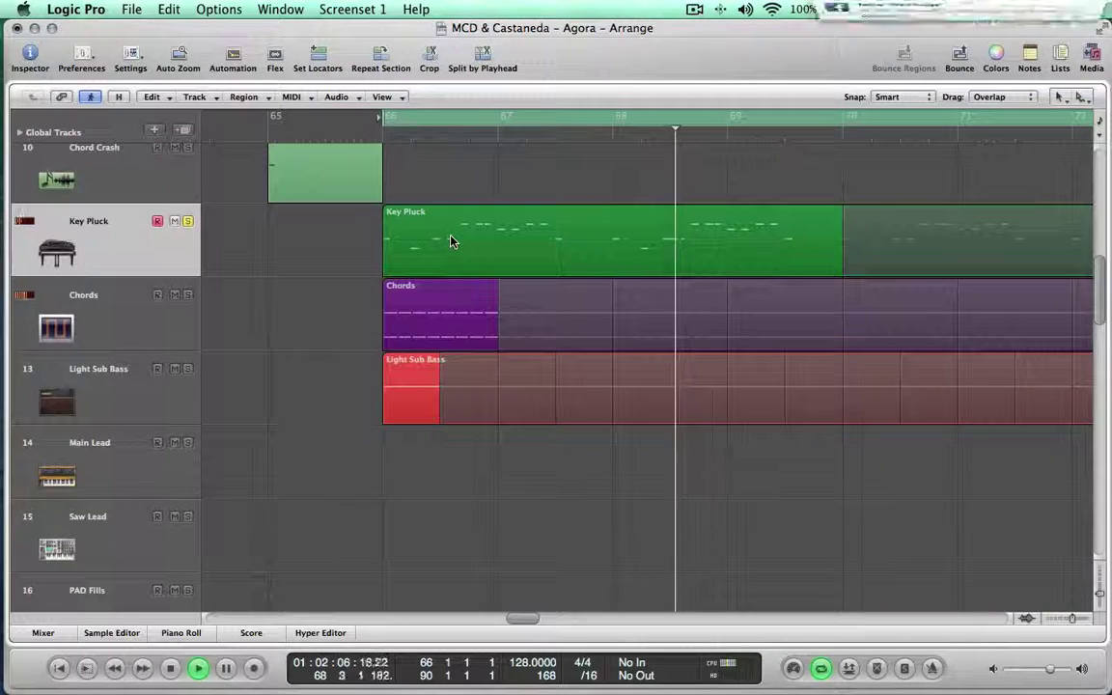
click(774, 10)
click(821, 43)
scroll(780, 182, right, 3)
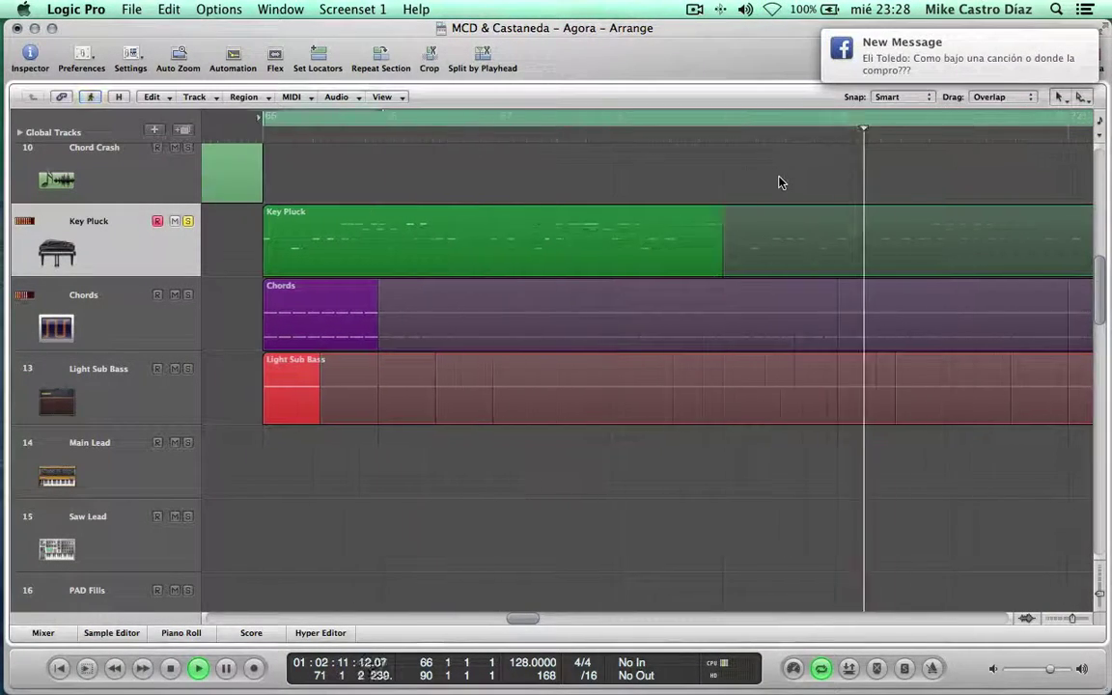
scroll(780, 183, right, 5)
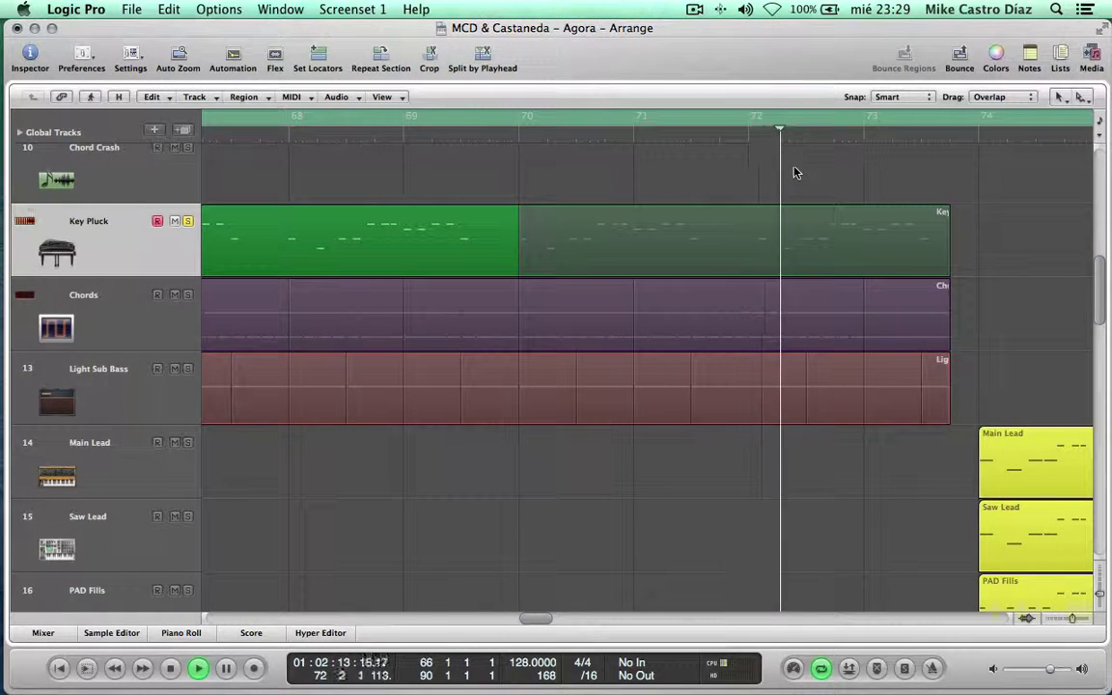
scroll(793, 173, right, 1)
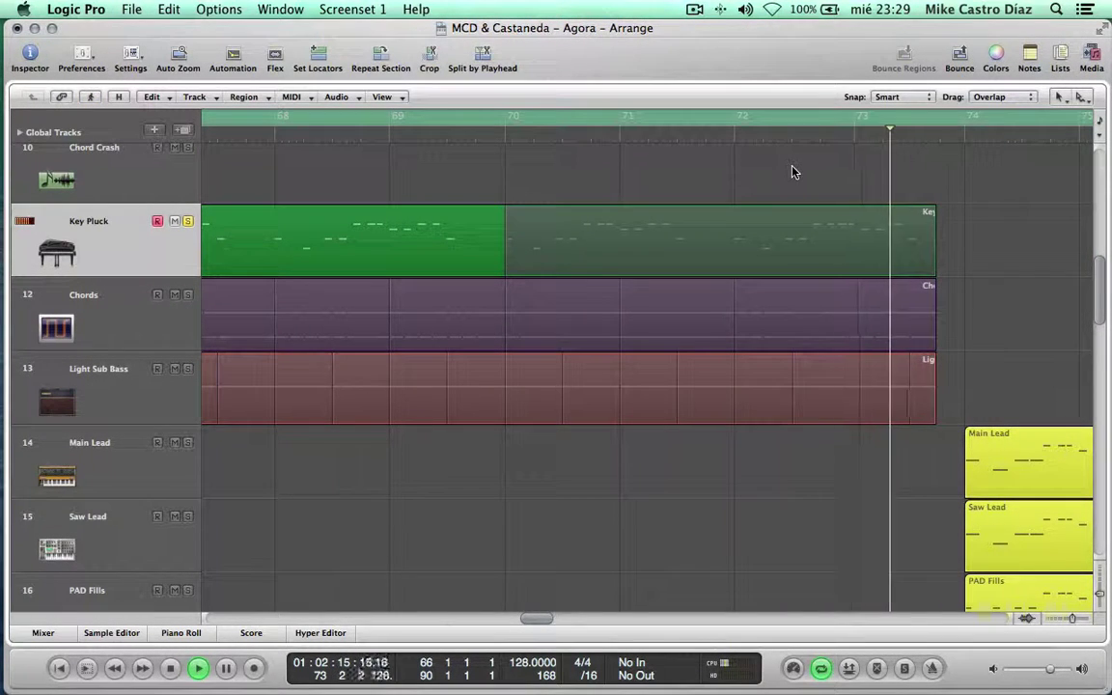
Stop playback, turn off cycle mode and go back to the start of the Key Pluck region
key(space)
key(c)
scroll(614, 174, left, 8)
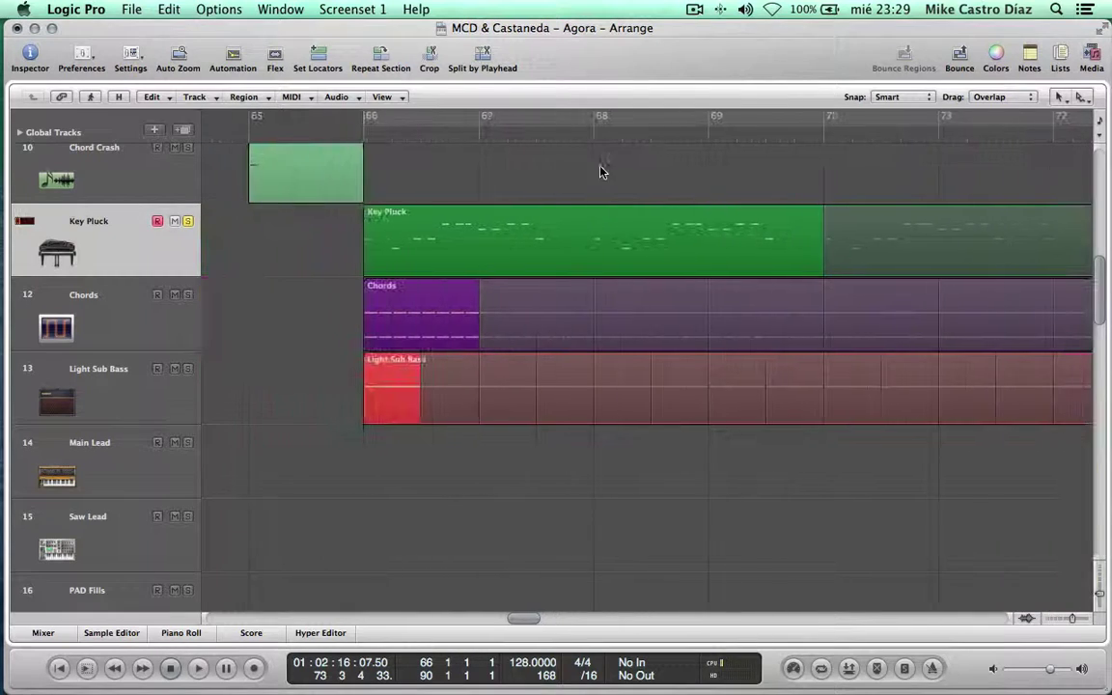
Set the cycle range to bars 66–70 and review the Key Pluck notes in the Piano Roll during playback
drag(370, 117, 827, 147)
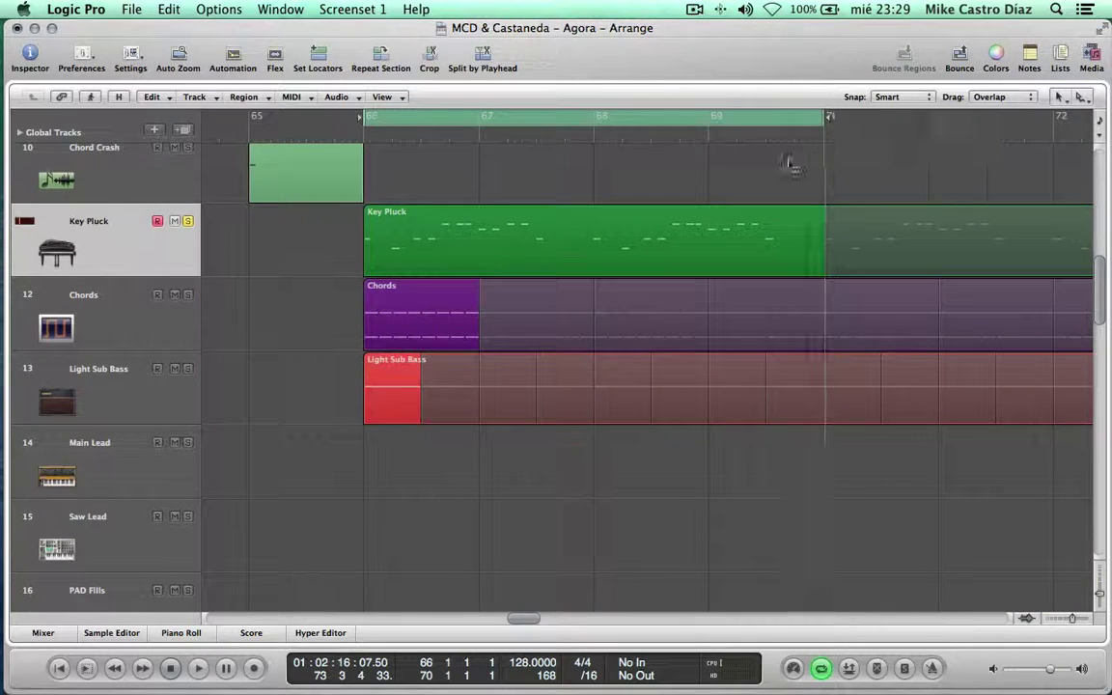
double_click(602, 240)
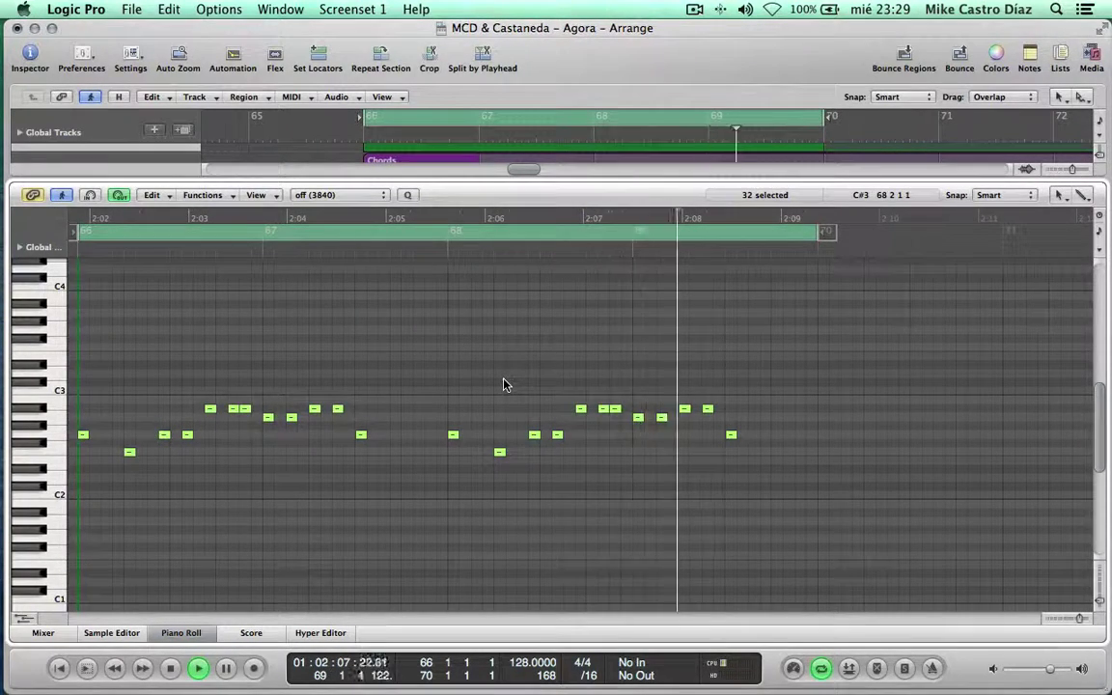
key(space)
key(p)
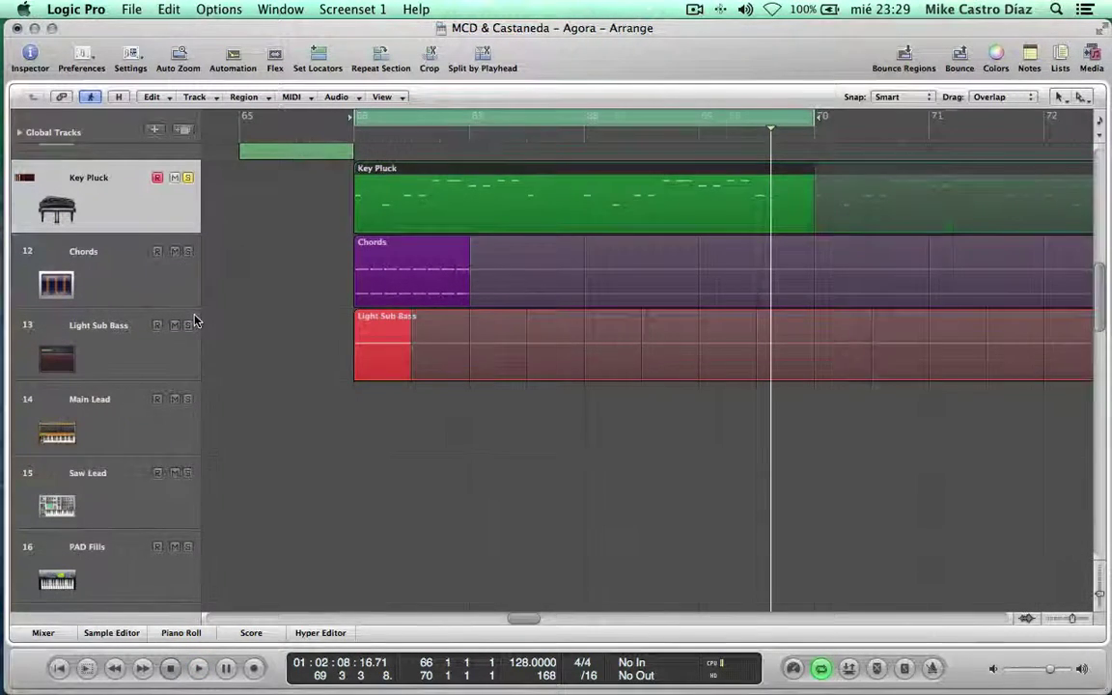
Show the Key Pluck channel strip and examine its Sylenth1 instrument and filter cutoff during playback, closing the instrument window when done
key(i)
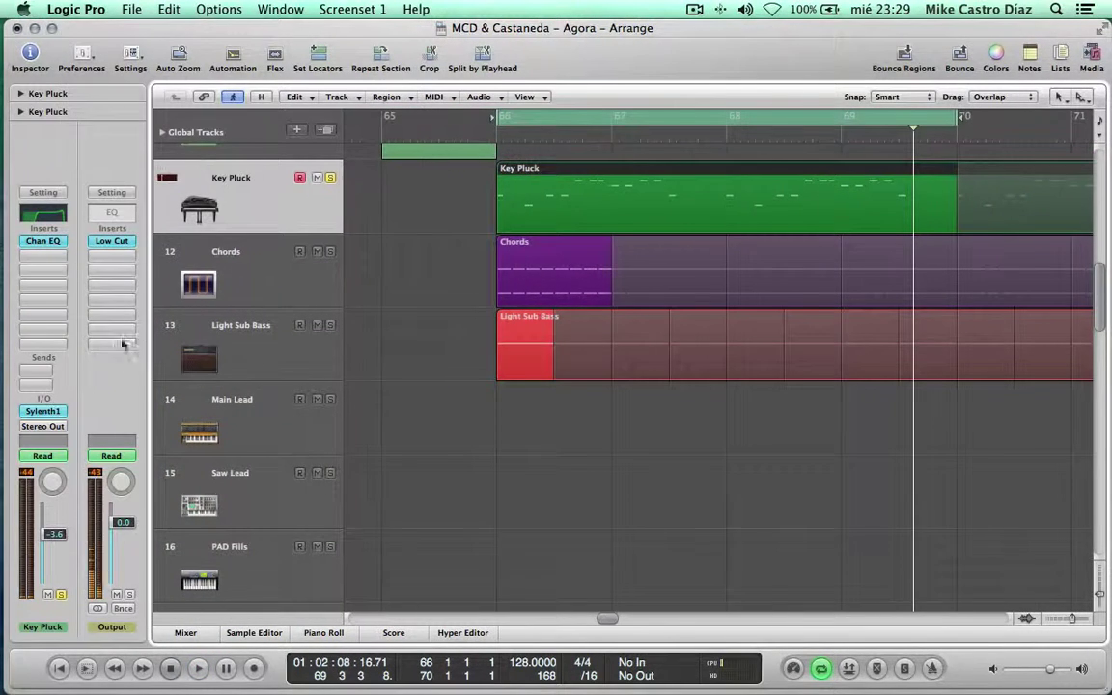
click(35, 412)
drag(375, 76, 561, 32)
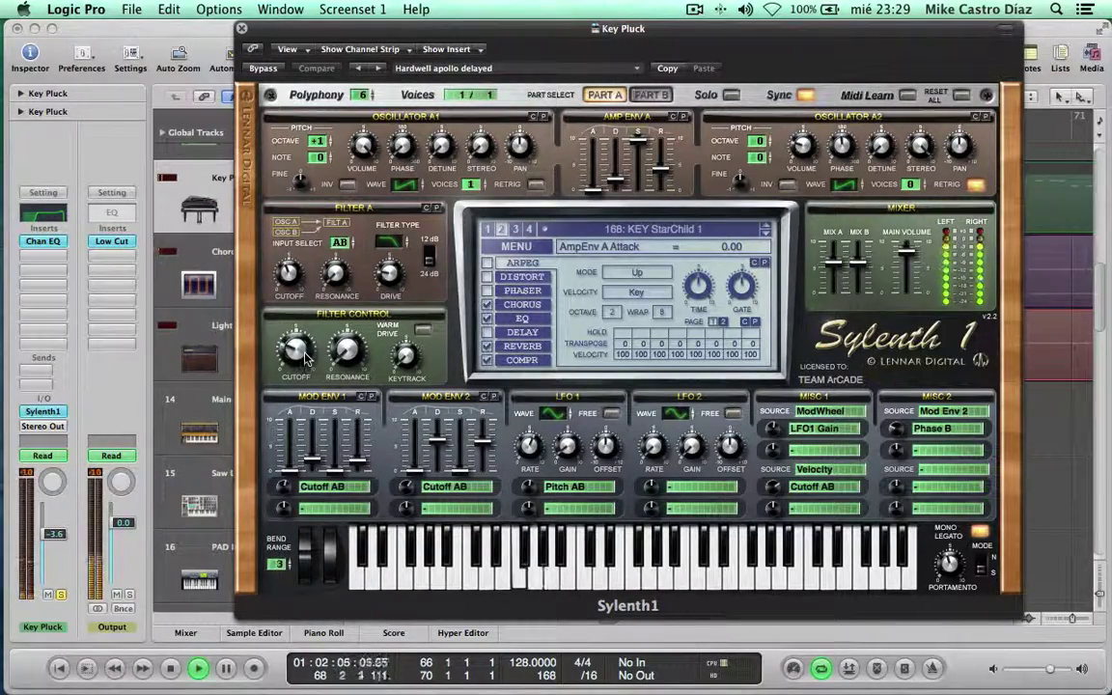
drag(297, 34, 310, 350)
drag(521, 340, 506, 156)
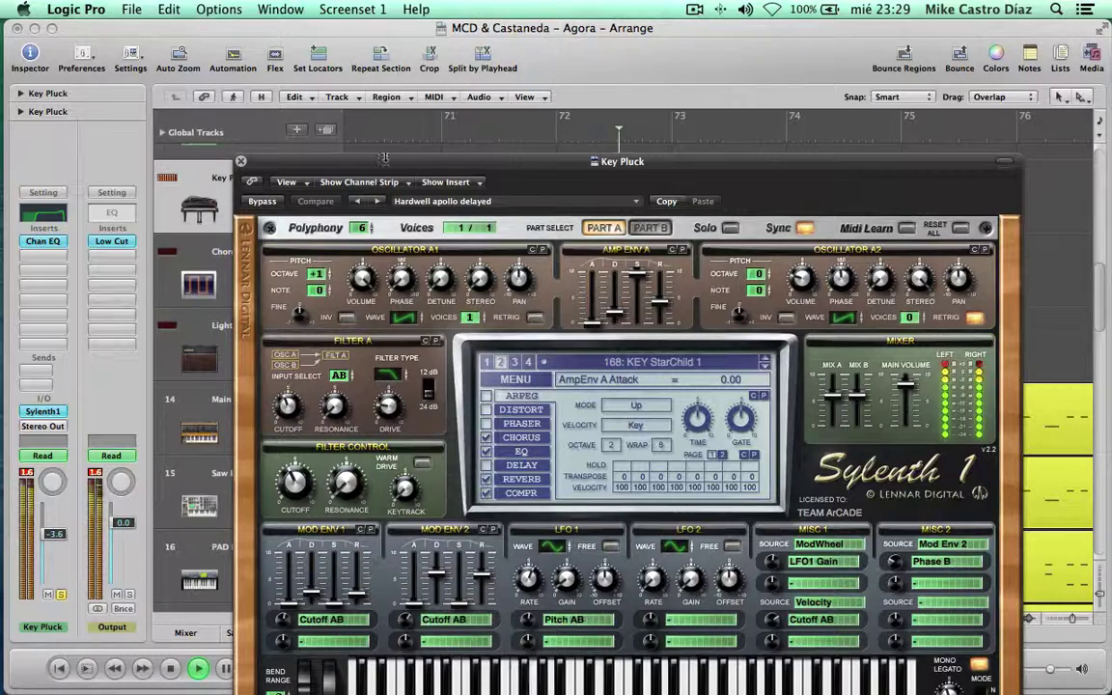
click(240, 163)
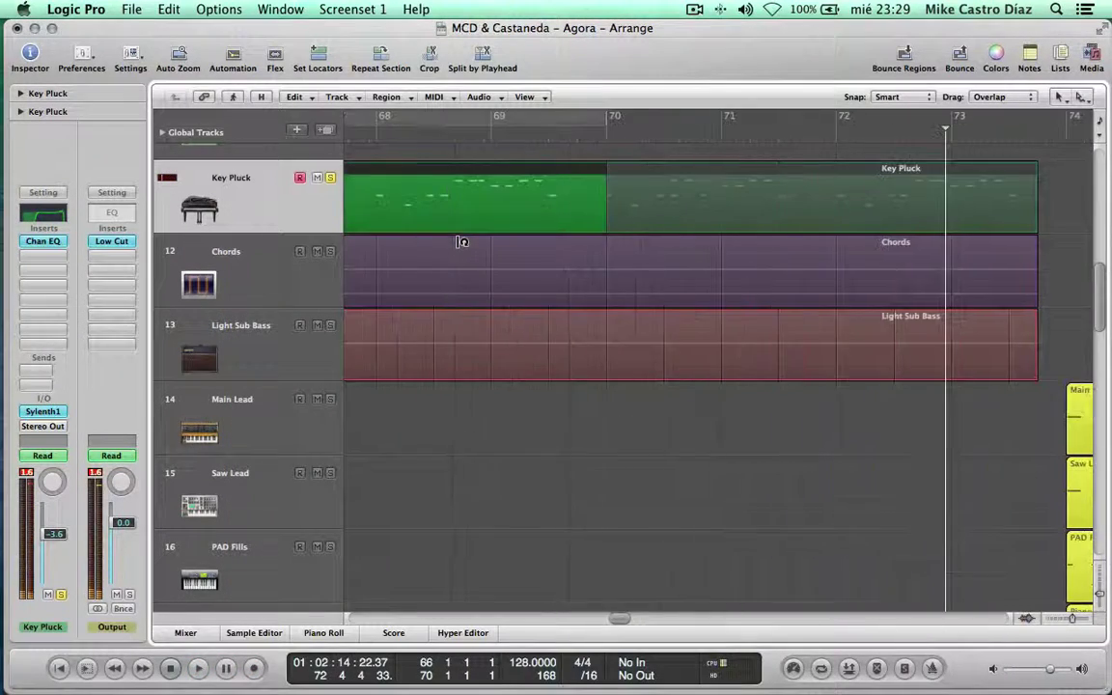
Stop playback, turn cycle mode back on and inspect the filter cutoff automation on Key Pluck, leaving the automation view hidden
key(space)
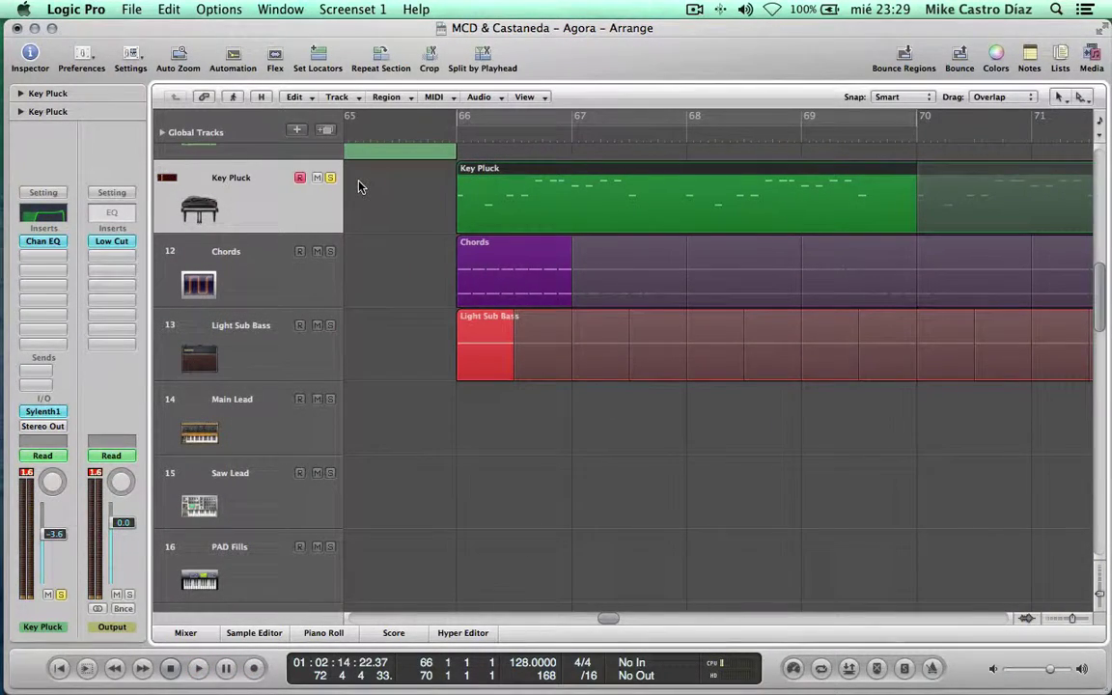
key(c)
key(a)
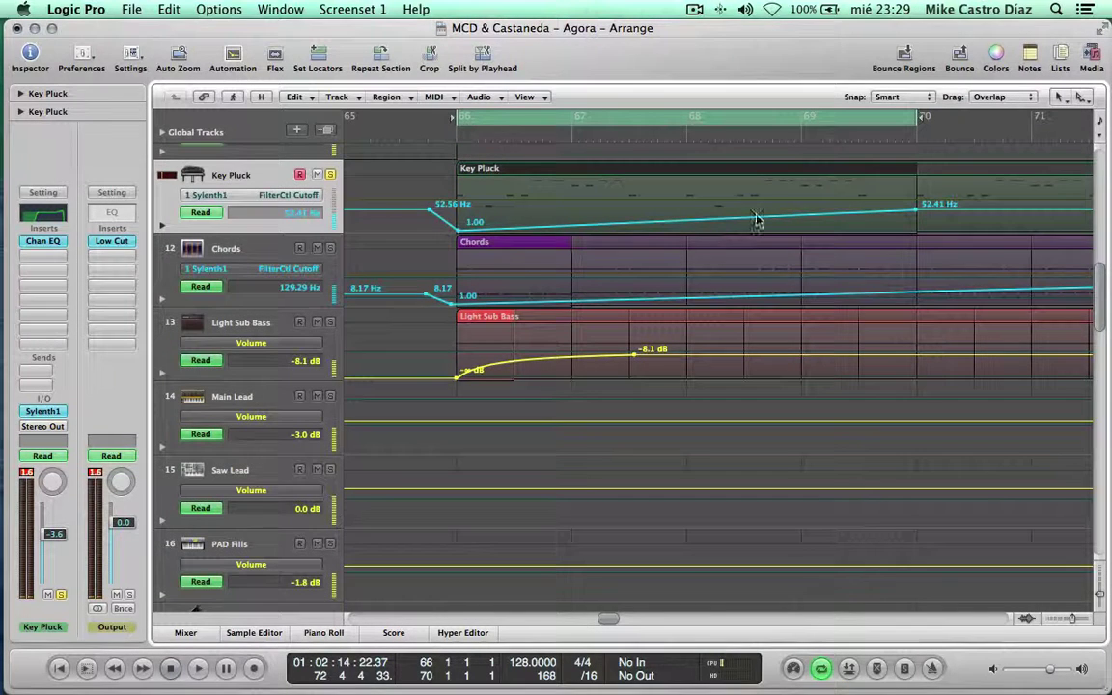
key(a)
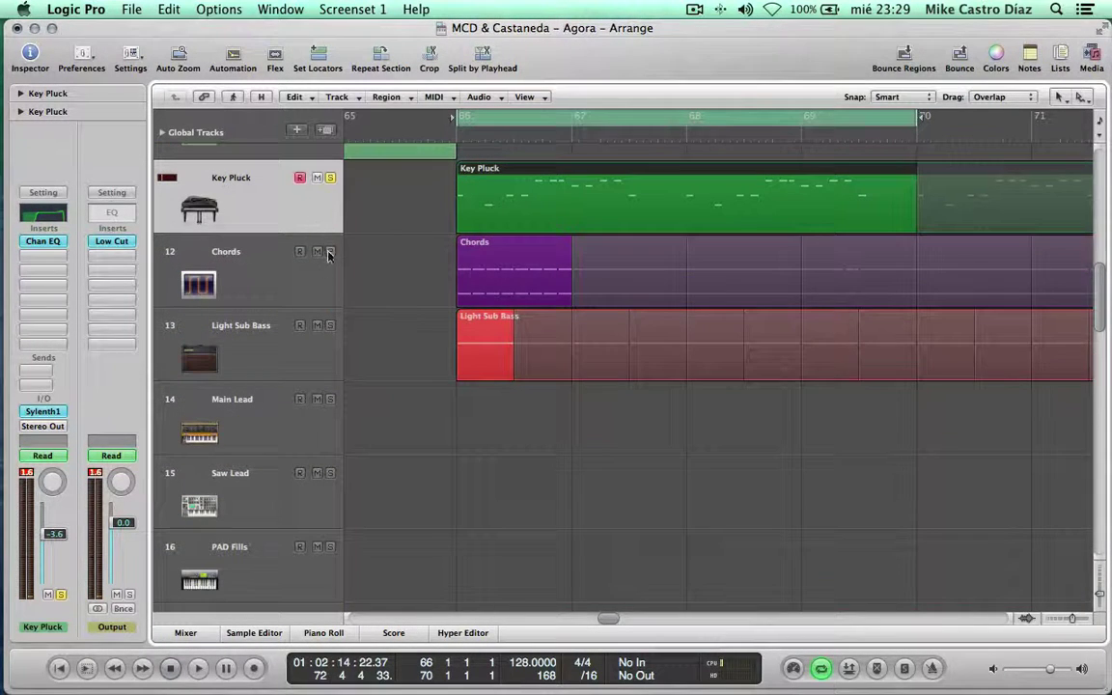
Solo the Chords track, play it from bar 66 and examine the settings of its Sylenth1 instrument
click(290, 259)
key(space)
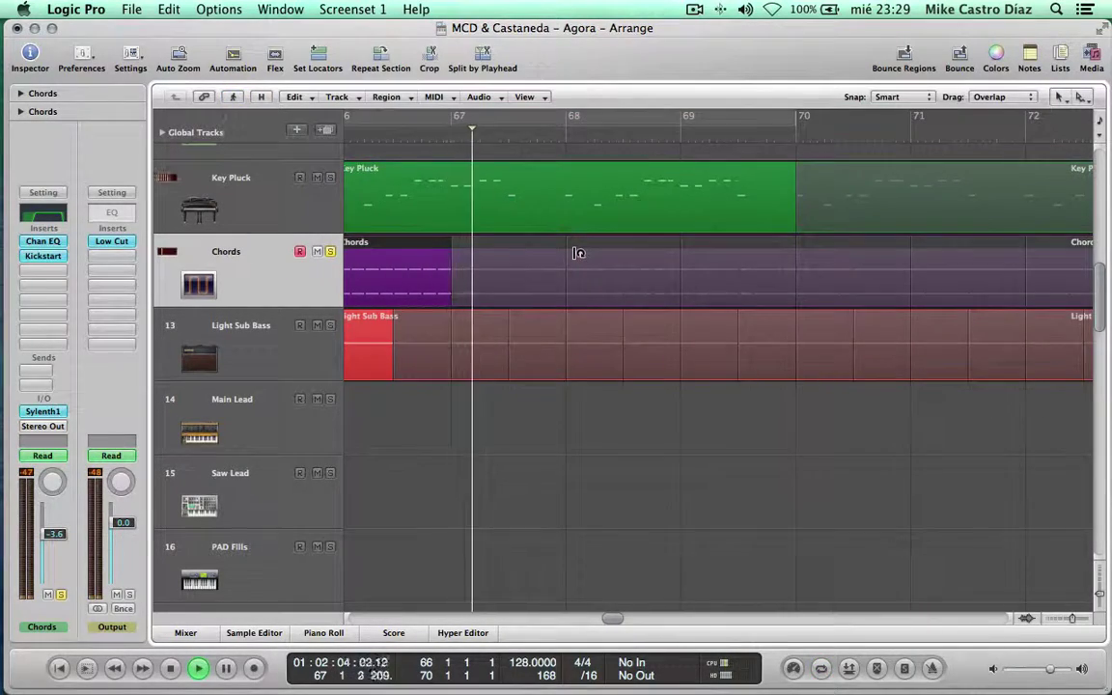
double_click(42, 413)
mouse_move(488, 74)
mouse_down()
mouse_move(442, 78)
mouse_move(358, 513)
mouse_move(524, 86)
mouse_move(487, 96)
mouse_up()
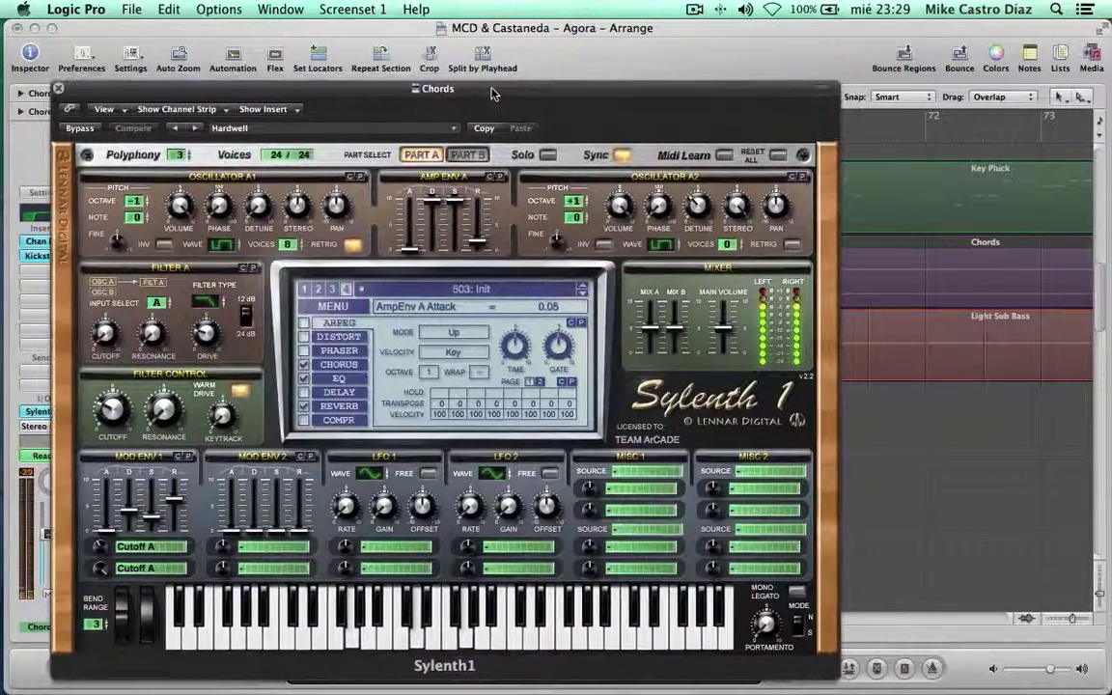
scroll(892, 309, left, 2)
Close the Chords instrument window and solo the Light Sub Bass track for a short playback from bar 66
click(890, 311)
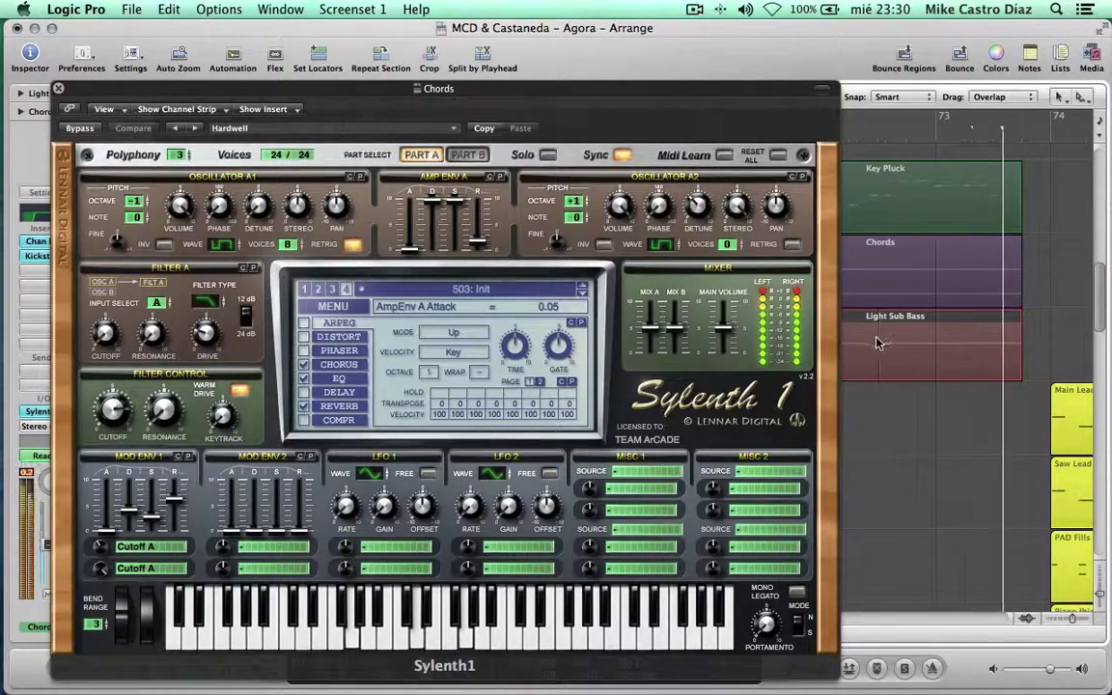
click(59, 89)
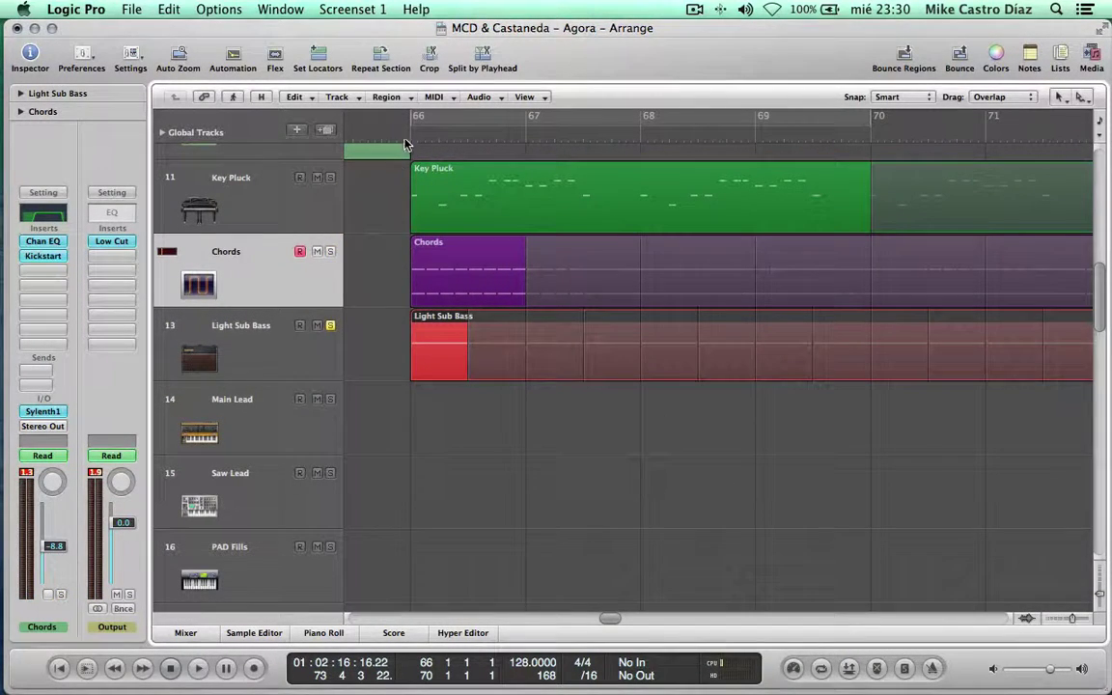
key(space)
click(356, 353)
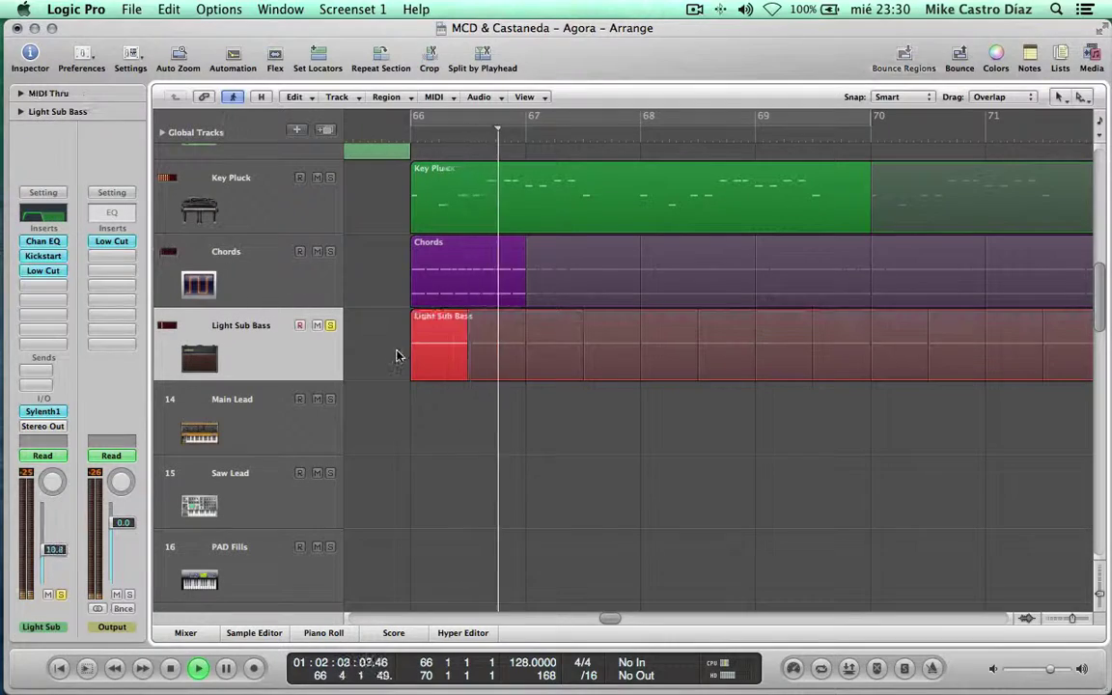
scroll(397, 356, right, 8)
key(space)
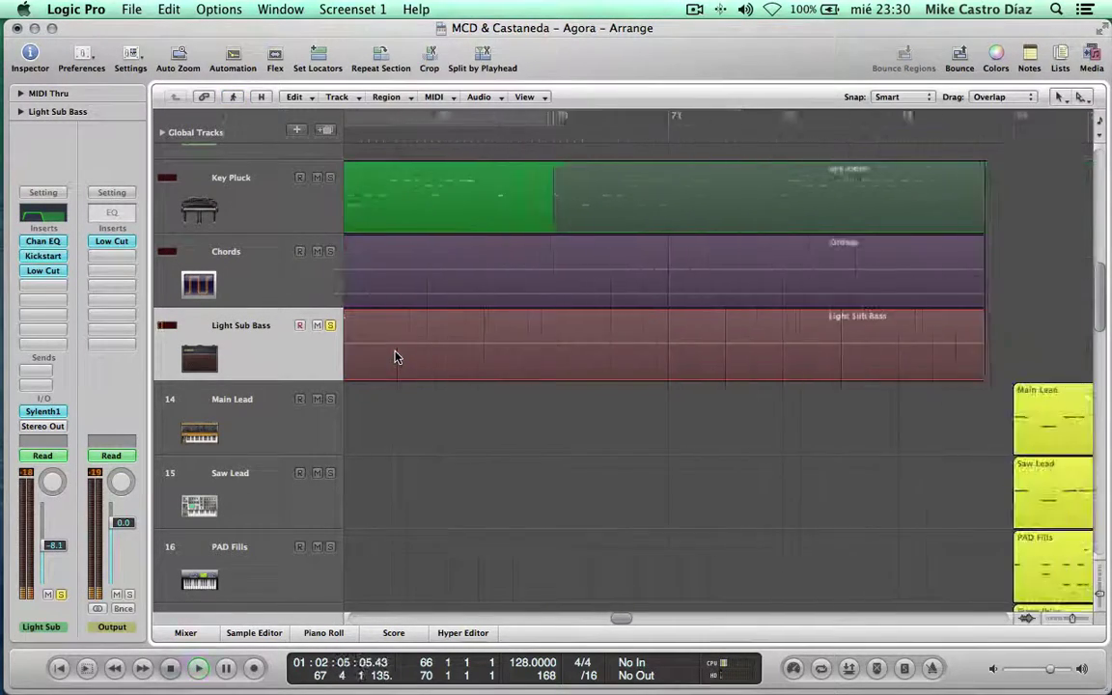
Unsolo Light Sub Bass, set the cycle range to bars 74–78 and start playback
scroll(395, 356, down, 5)
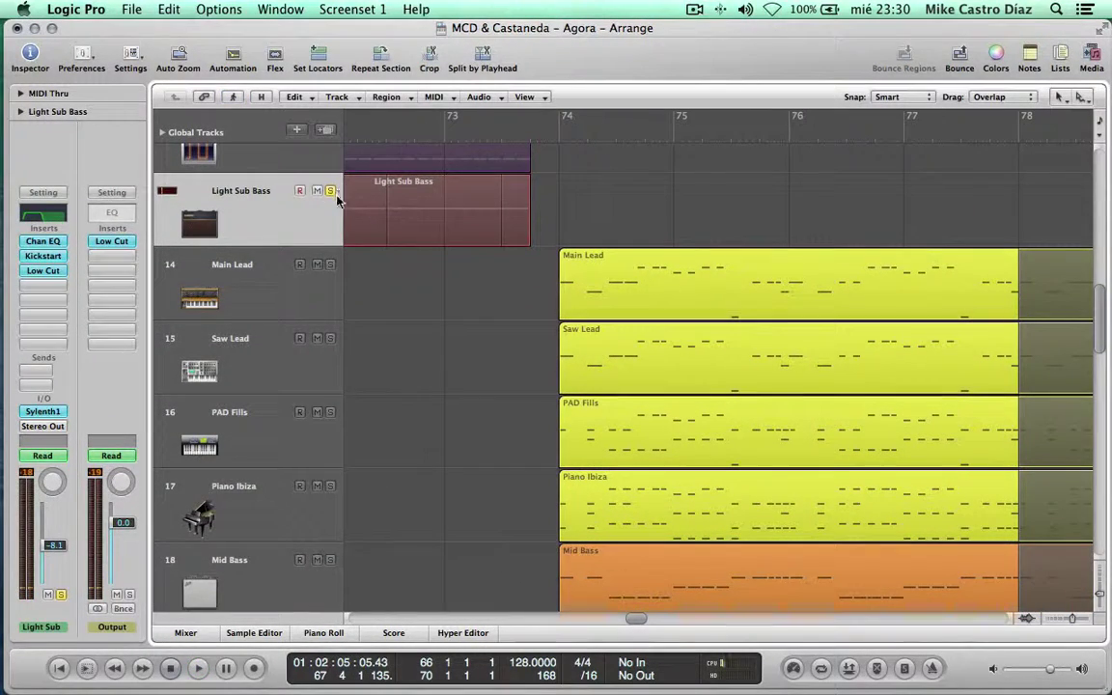
drag(575, 126, 985, 173)
scroll(927, 201, right, 3)
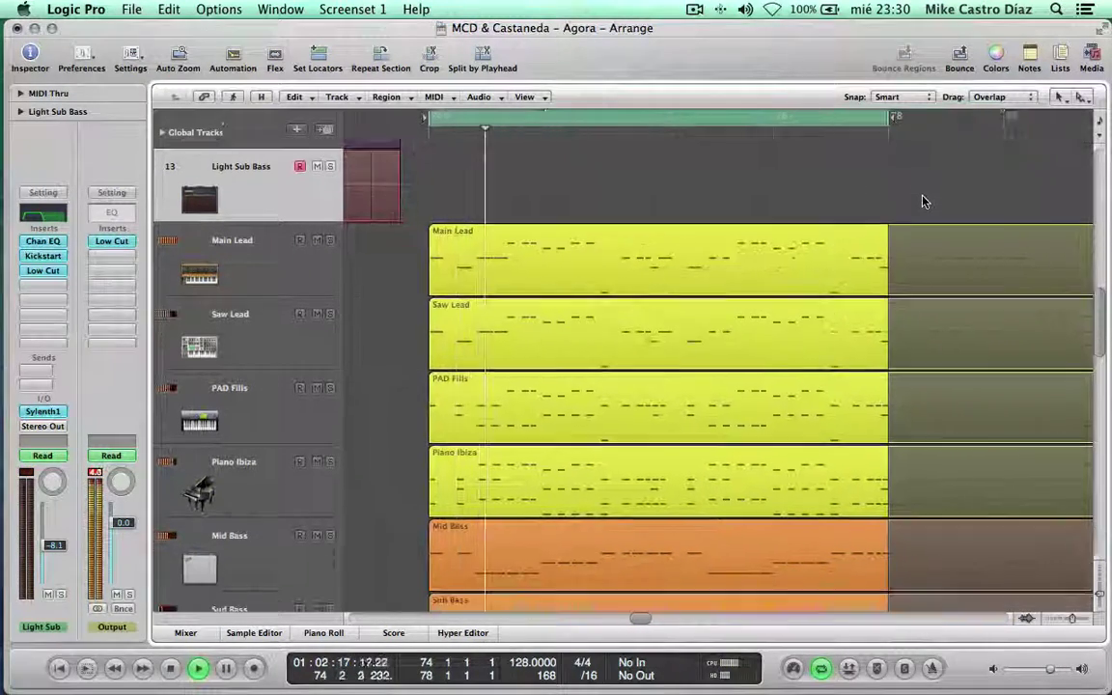
Look through the lead, pad, piano and bass tracks in bars 74–78 during playback
scroll(732, 201, down, 3)
scroll(732, 201, down, 3)
scroll(732, 201, right, 2)
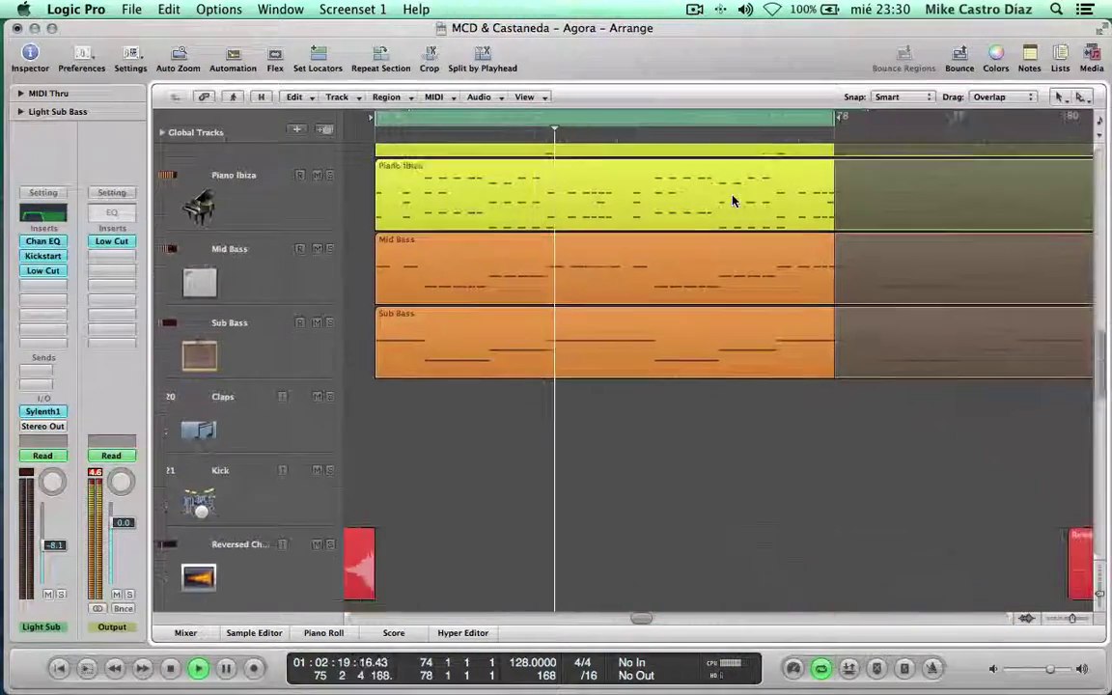
scroll(732, 201, up, 5)
scroll(732, 201, left, 1)
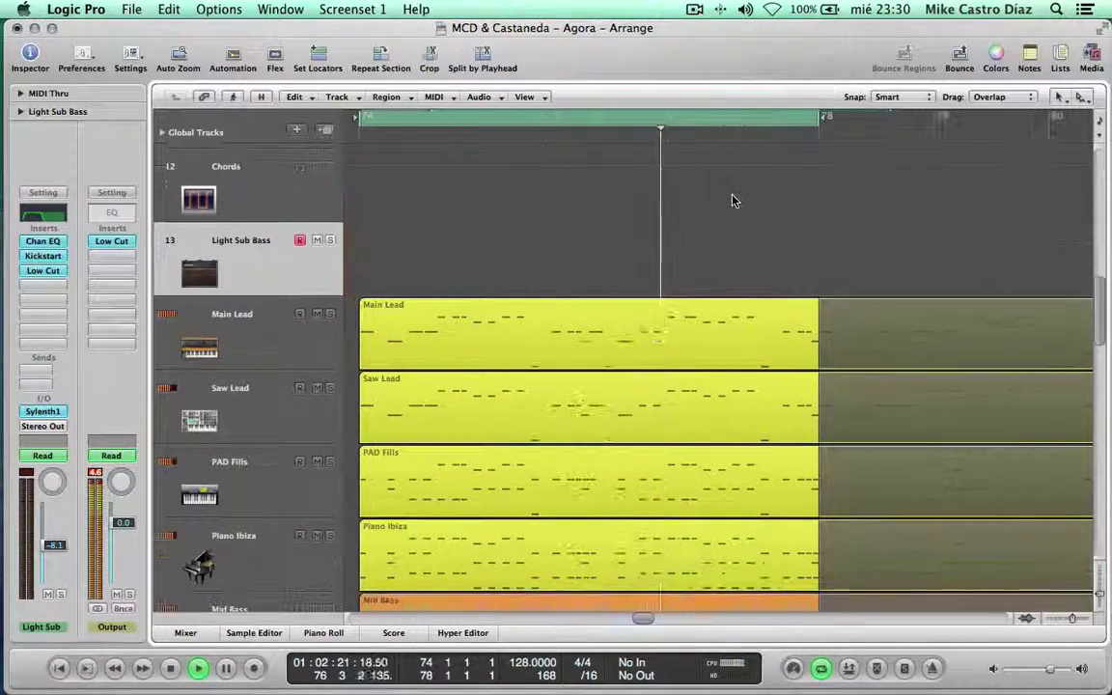
Stop playback, solo the Piano Ibiza track and open its bar 74 region in the Piano Roll
scroll(732, 201, down, 5)
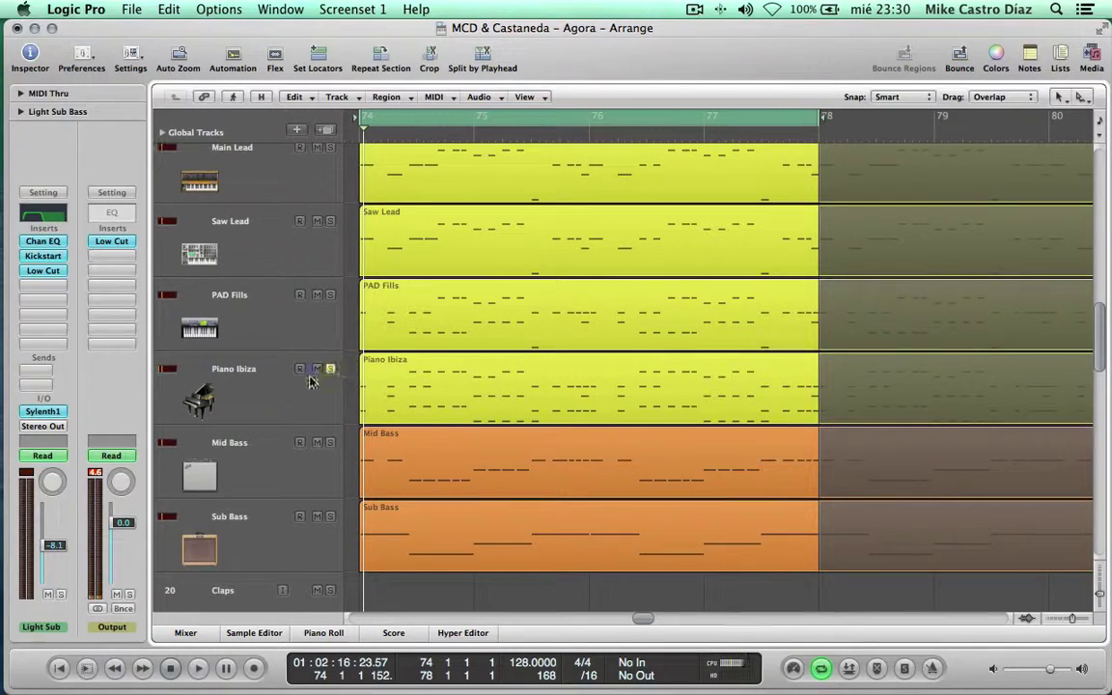
double_click(436, 374)
scroll(415, 381, up, 3)
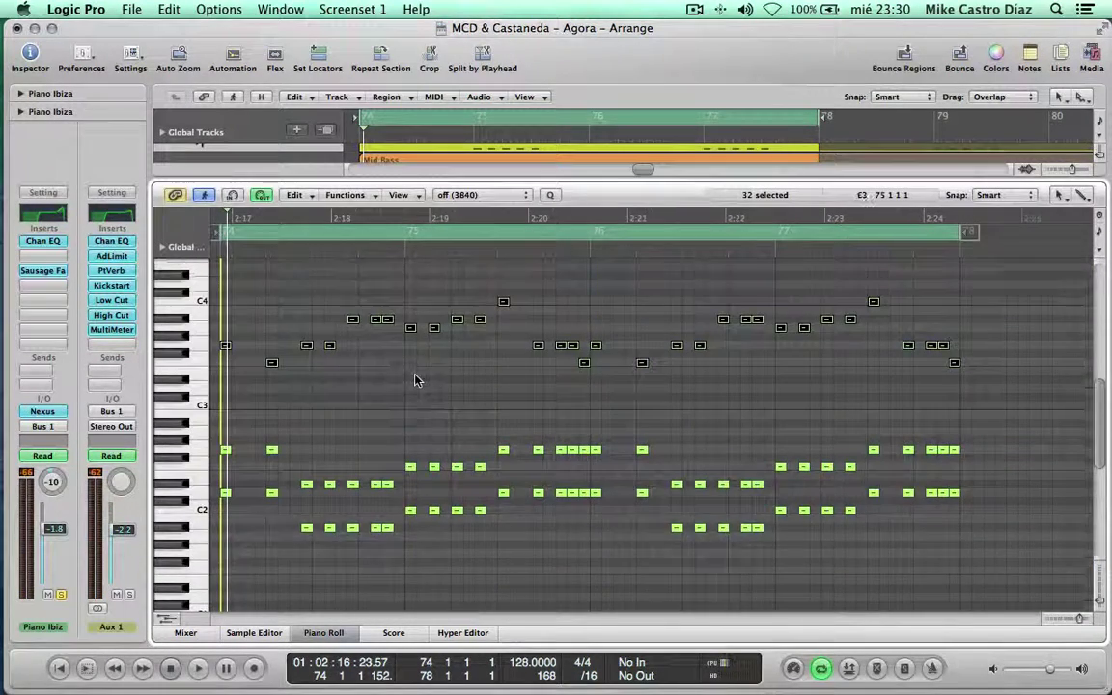
scroll(415, 375, up, 1)
Mute all Piano Ibiza notes above the lowest bass line and play back the remaining notes from bar 74
drag(222, 292, 966, 501)
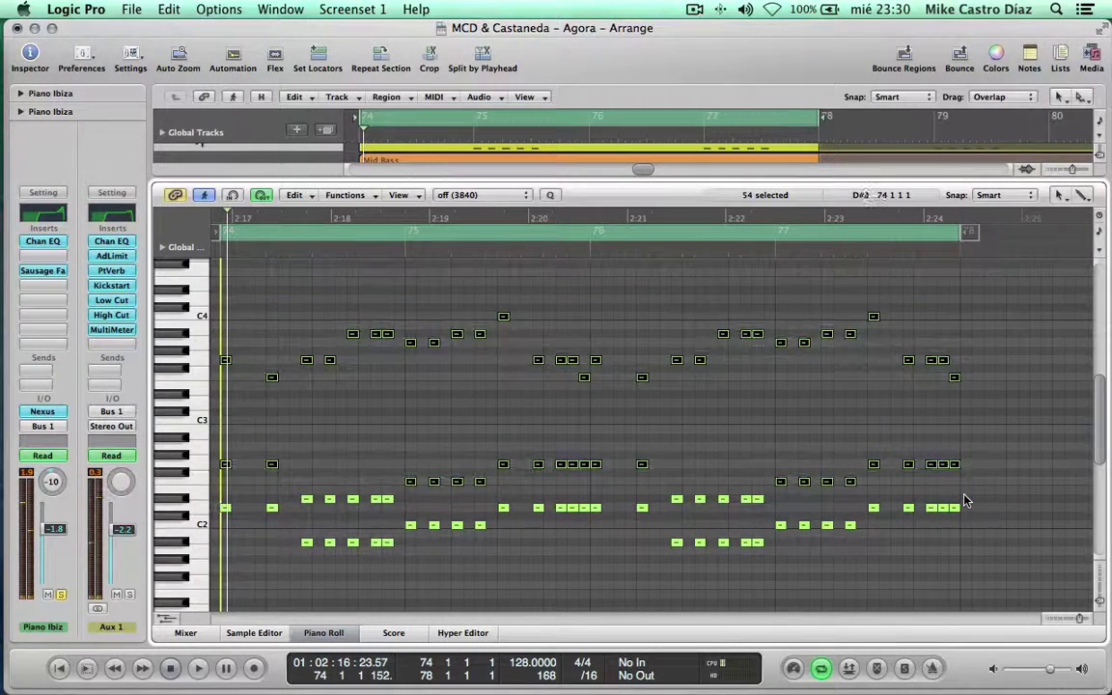
click(314, 485)
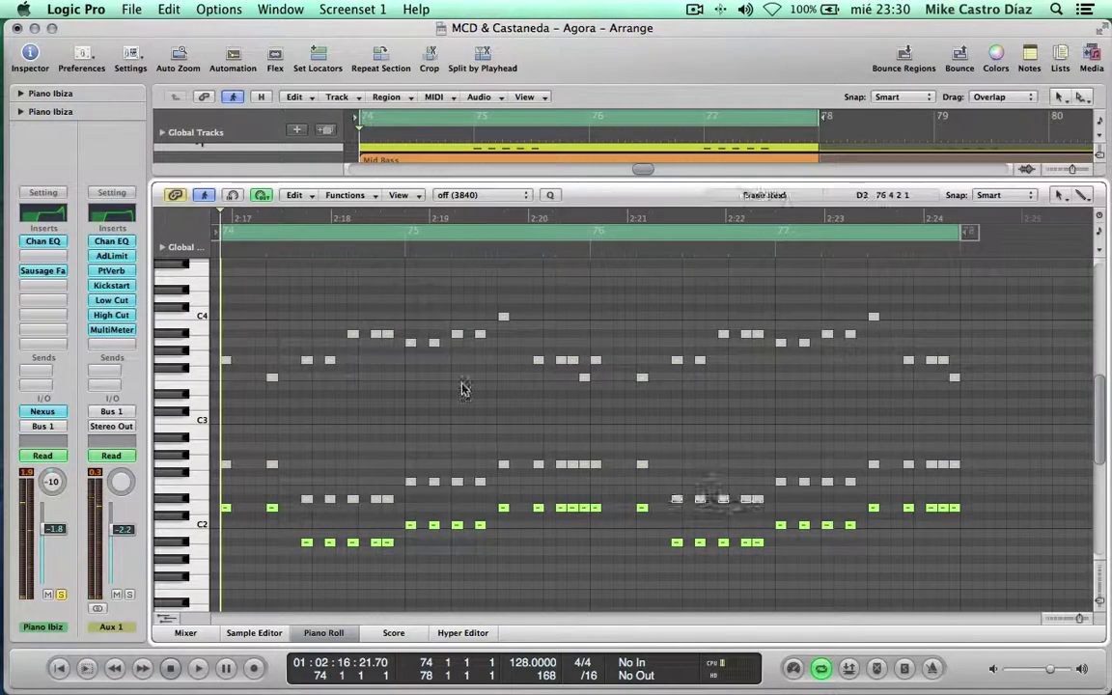
key(space)
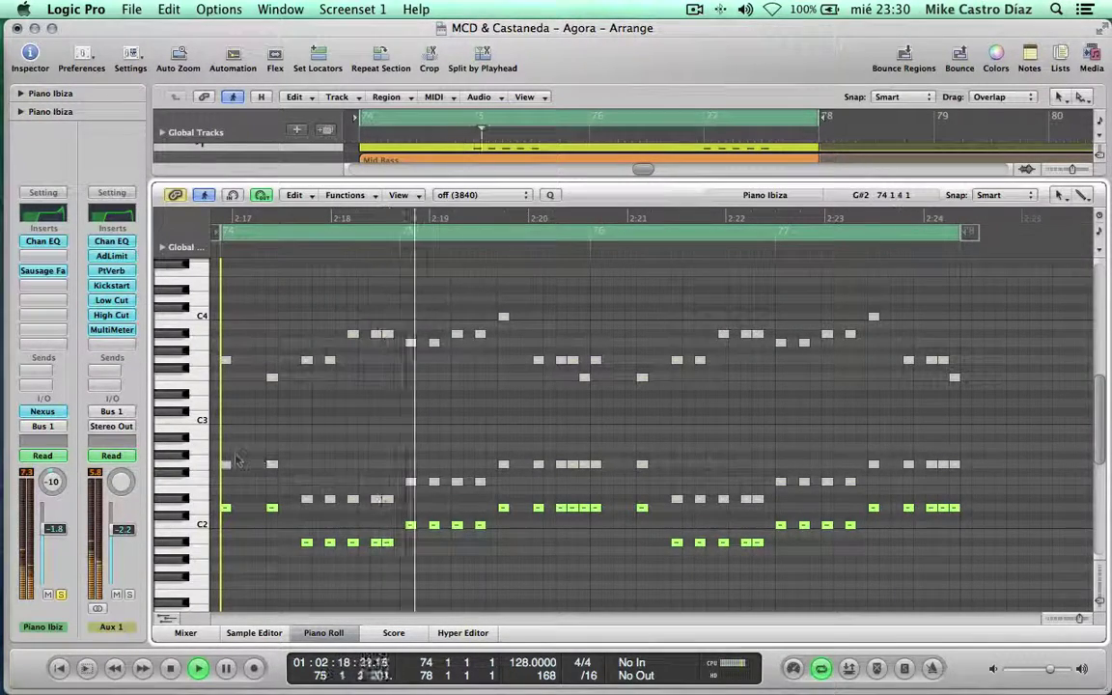
key(space)
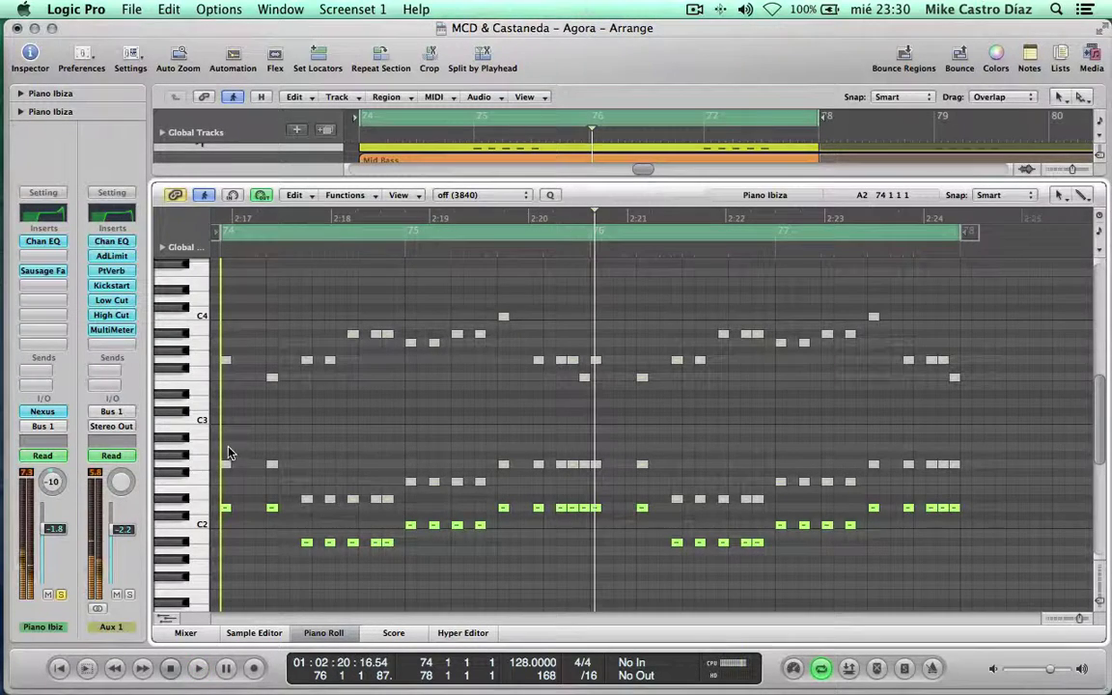
Unmute the seven second-voice notes just above the bass line in bar 74 and audition them
key(space)
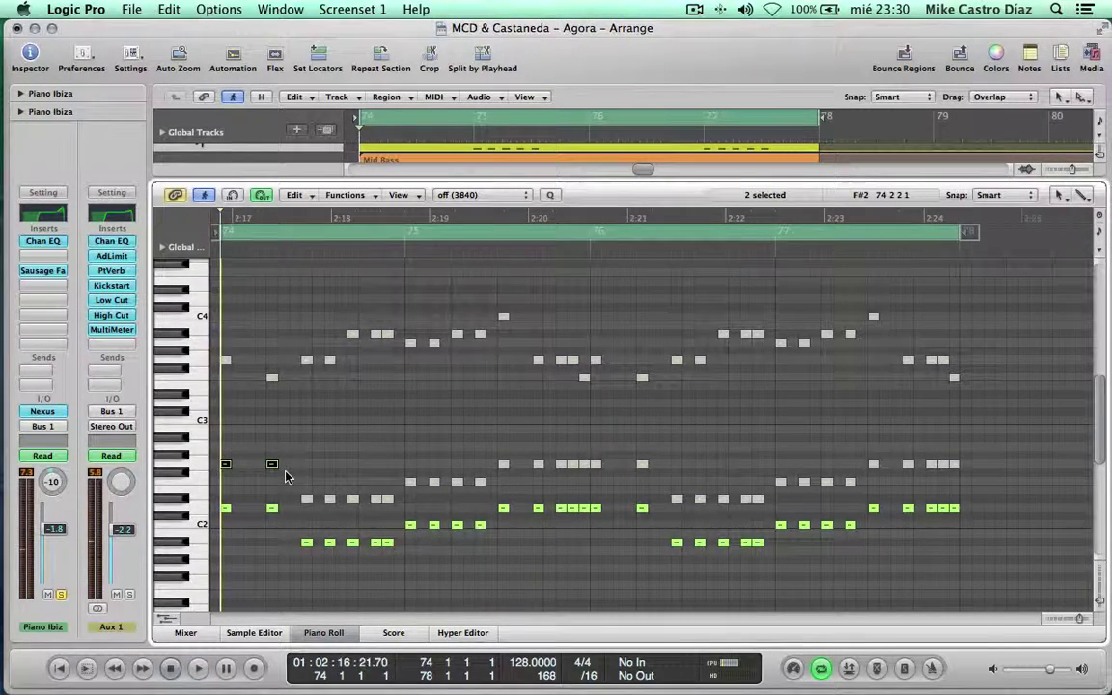
click(352, 422)
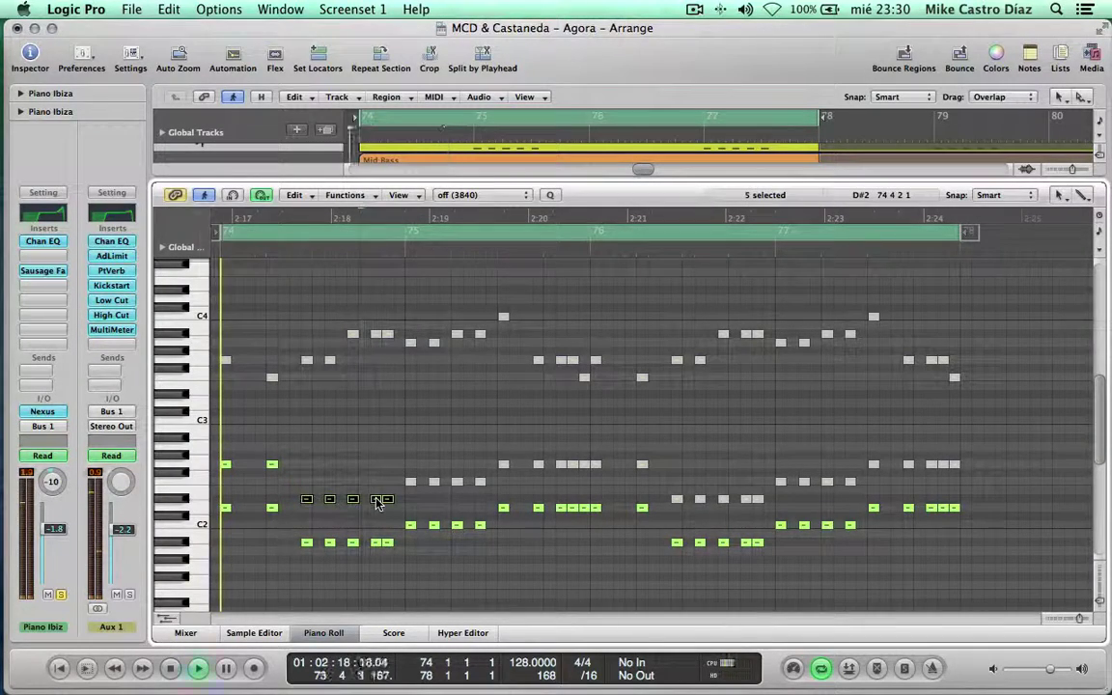
click(395, 460)
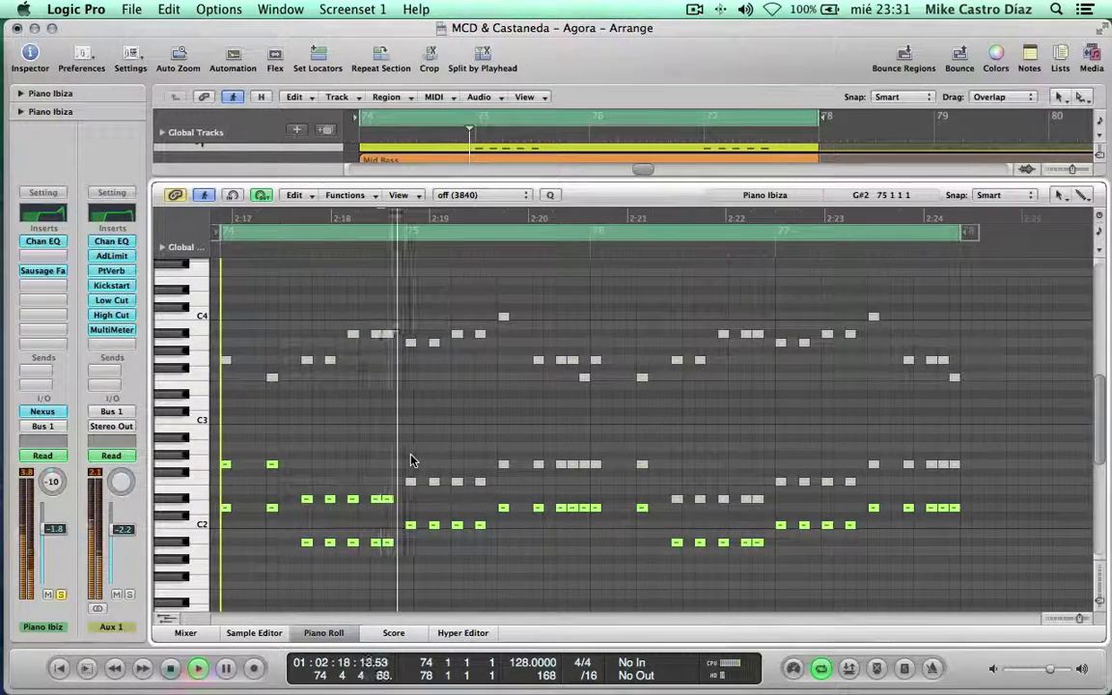
Unmute the four second-voice notes at the start of bar 75 and play the section from bar 74
key(space)
drag(410, 460, 482, 507)
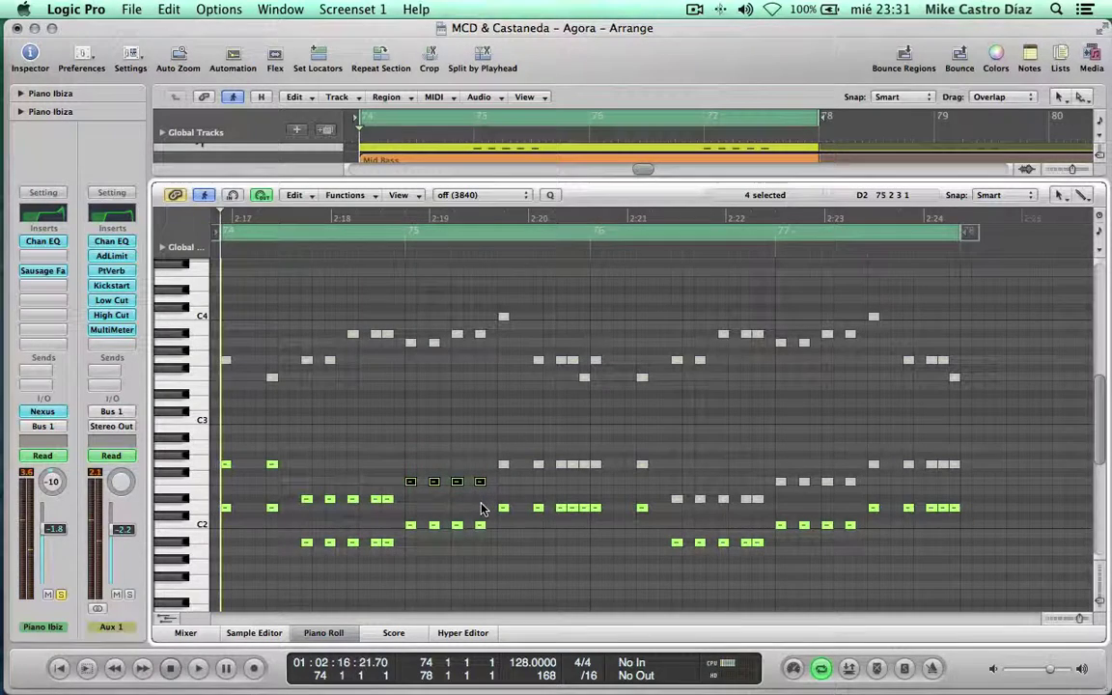
key(space)
click(487, 452)
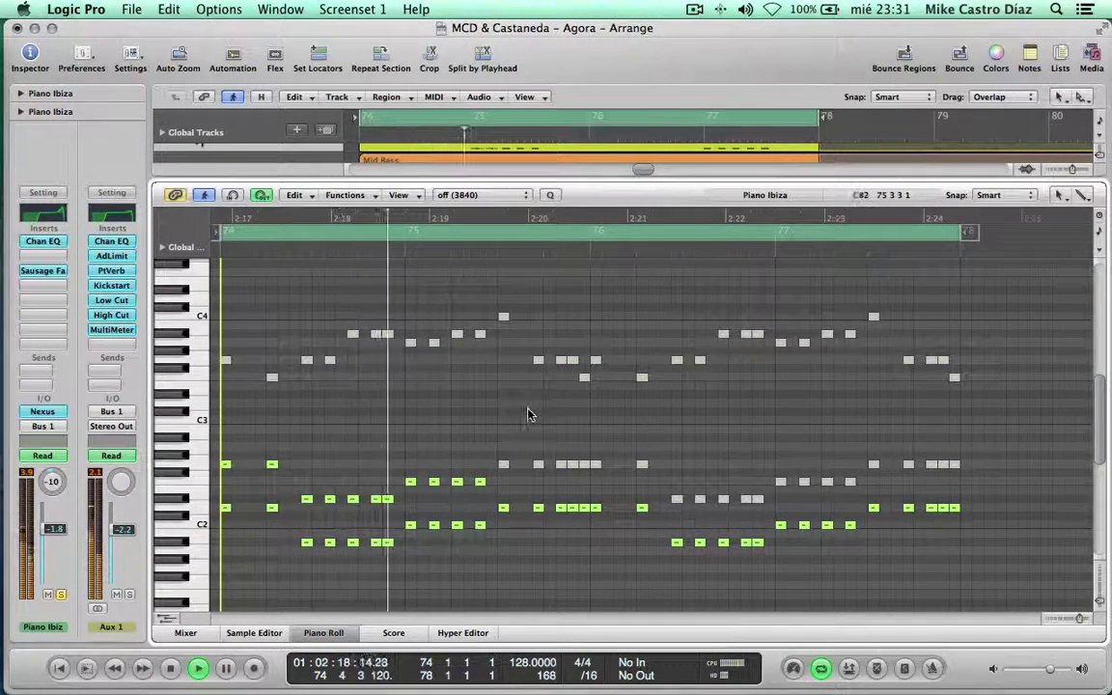
Unmute the six second-voice notes from mid bar 75 to the start of bar 76 and audition them
key(space)
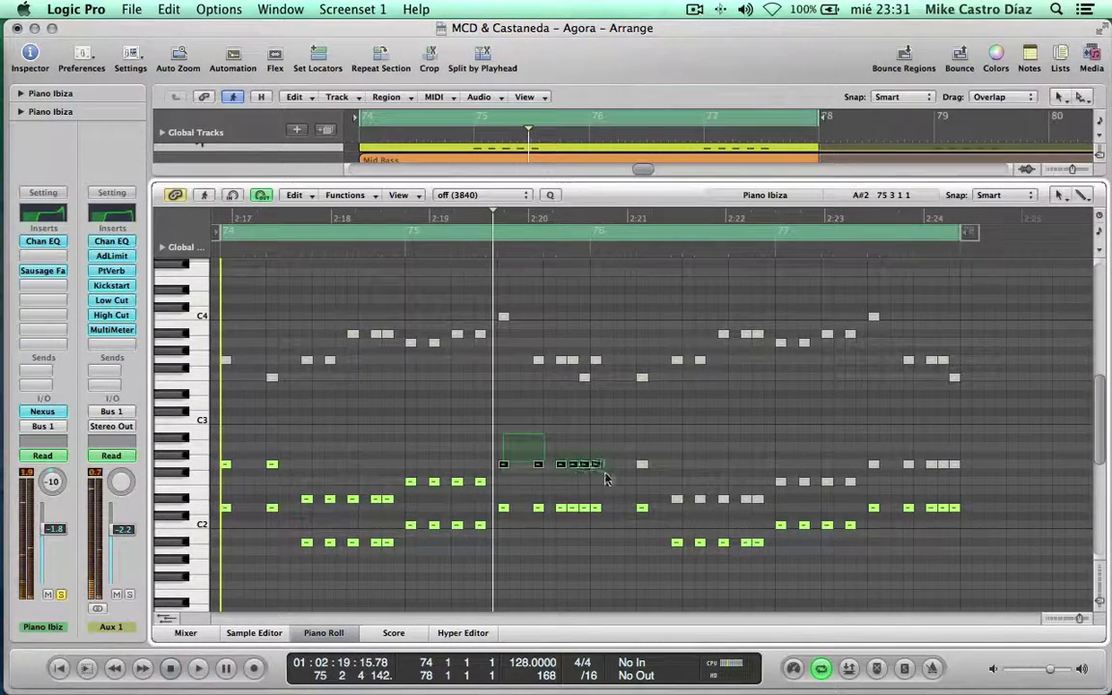
key(space)
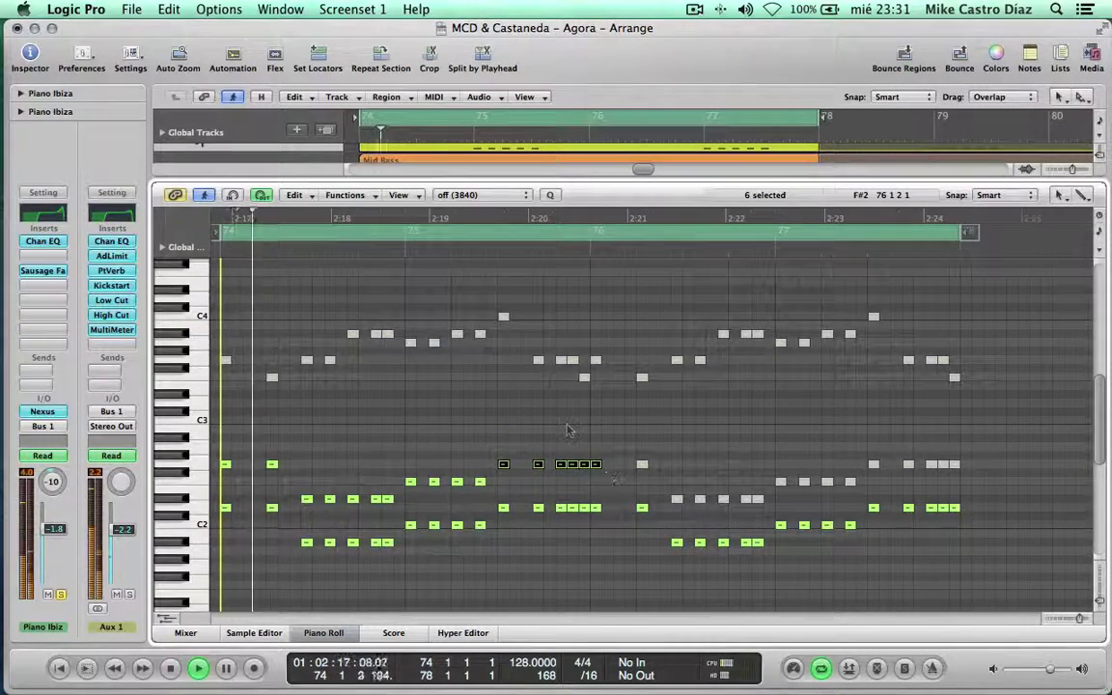
click(567, 430)
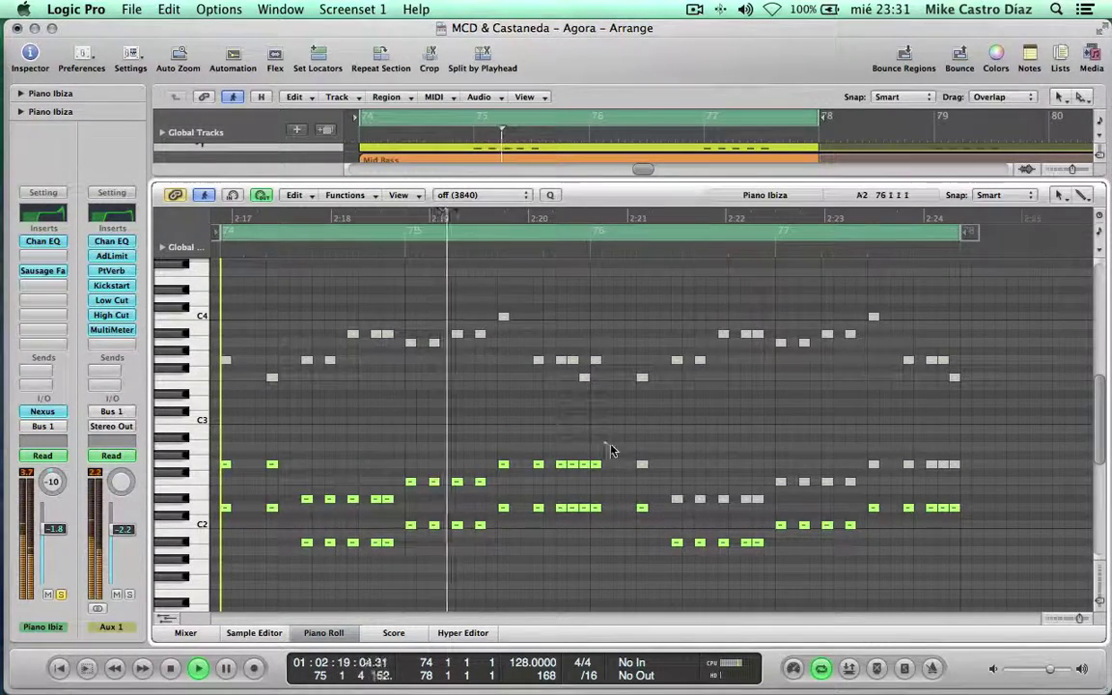
key(space)
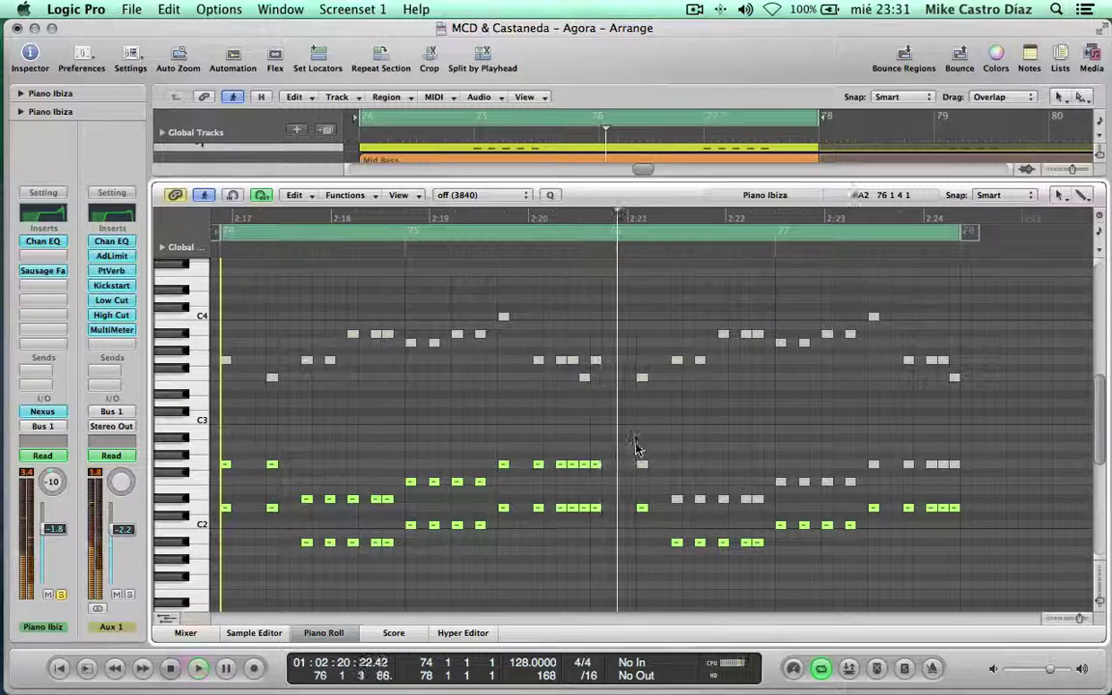
Unmute the remaining second-voice piano notes in bars 76 and 77 and play both low voices from bar 74
drag(634, 441, 965, 496)
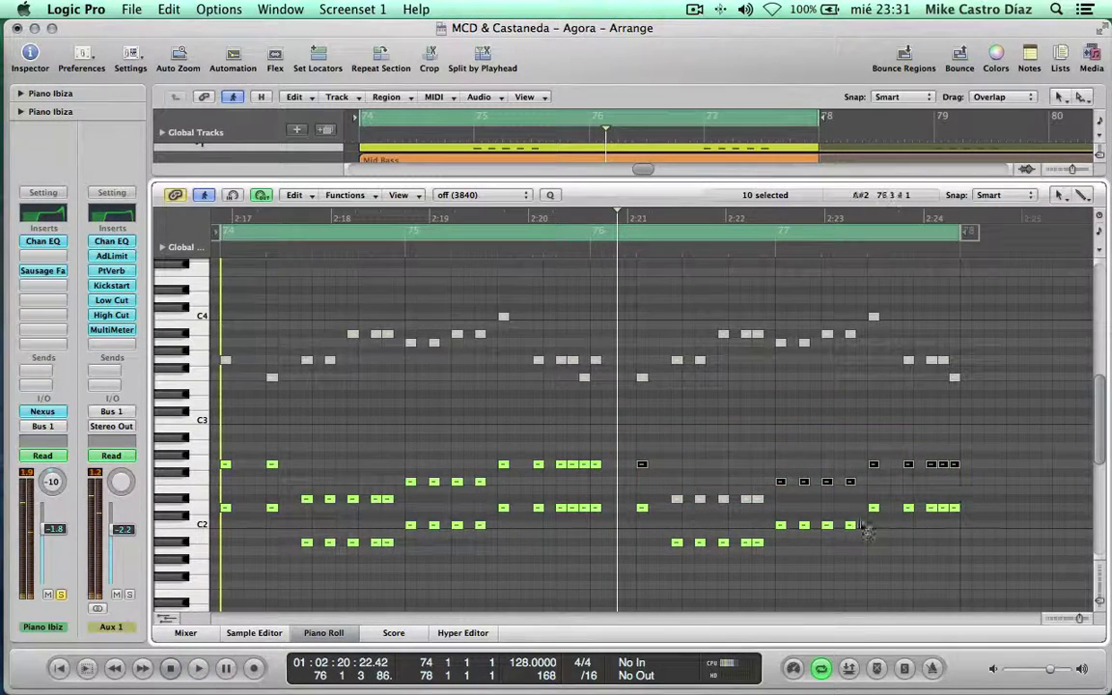
drag(673, 484, 763, 512)
key(m)
key(space)
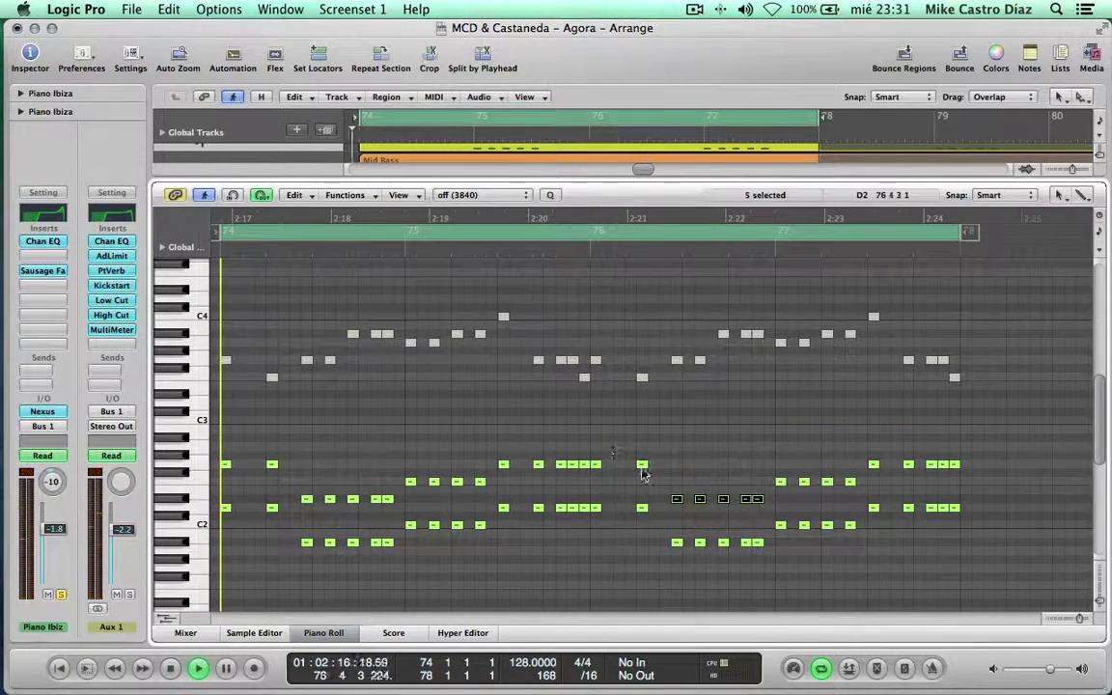
click(594, 440)
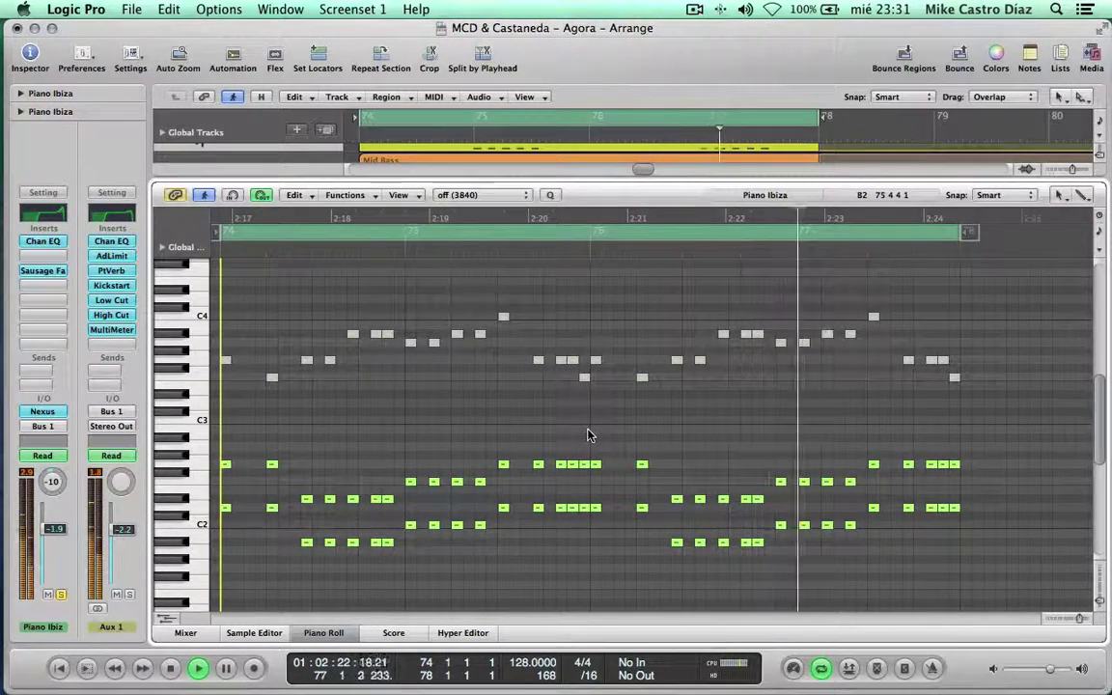
key(space)
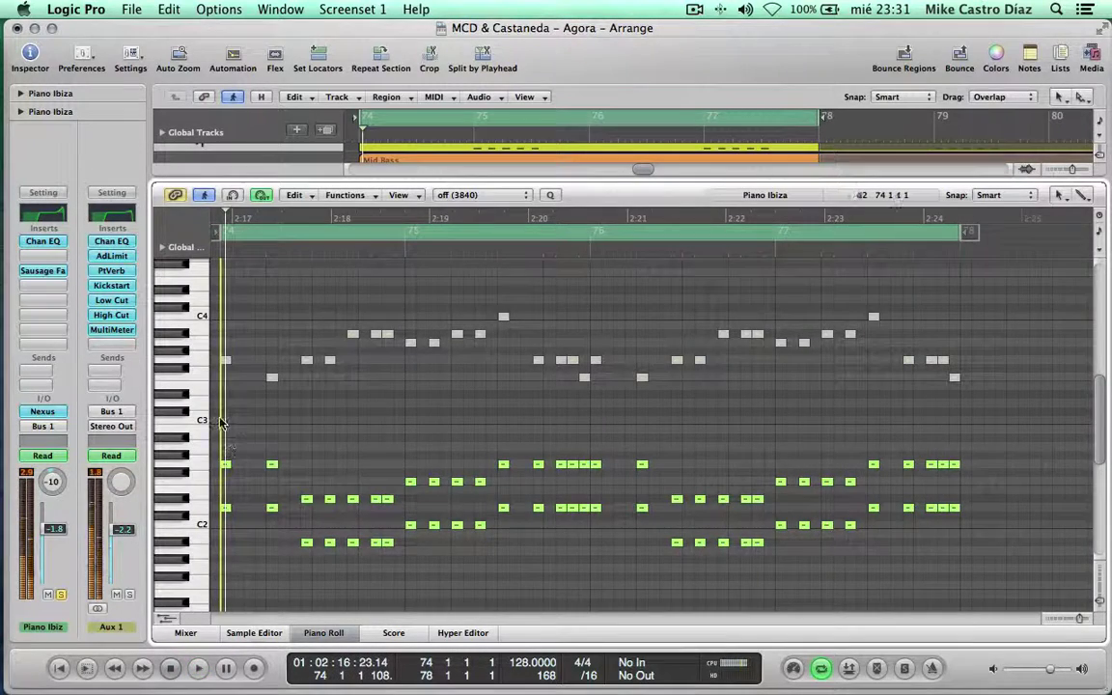
Mute both low Piano Ibiza voices, unmute the upper melody notes and play the melody alone from bar 74
drag(220, 419, 954, 565)
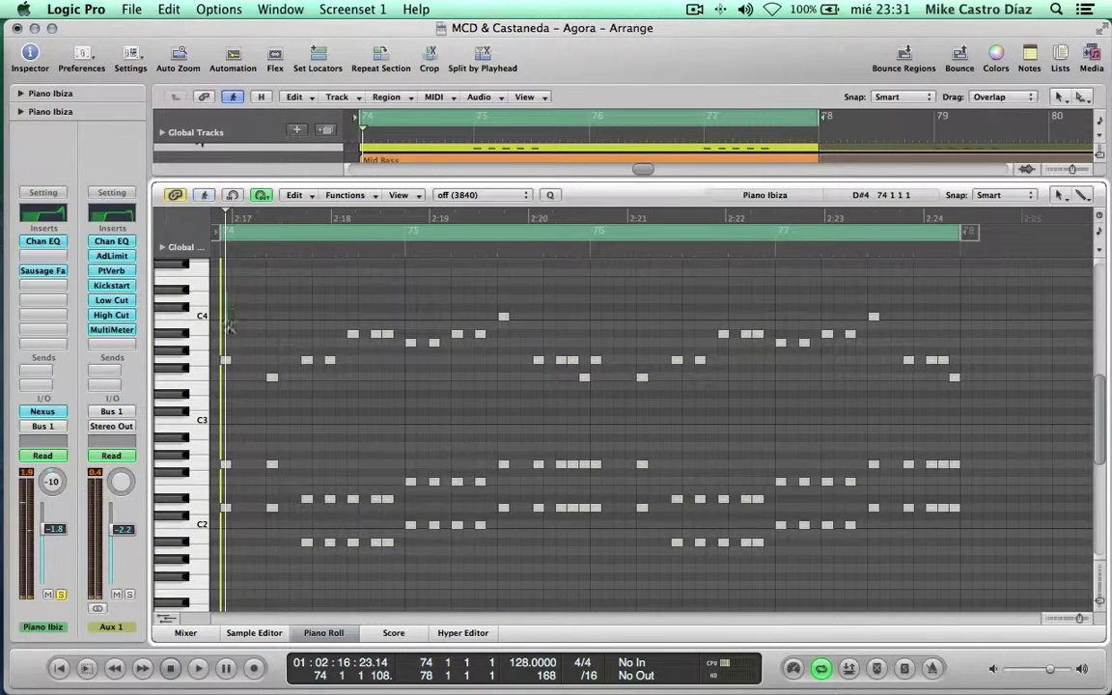
drag(225, 262, 1094, 409)
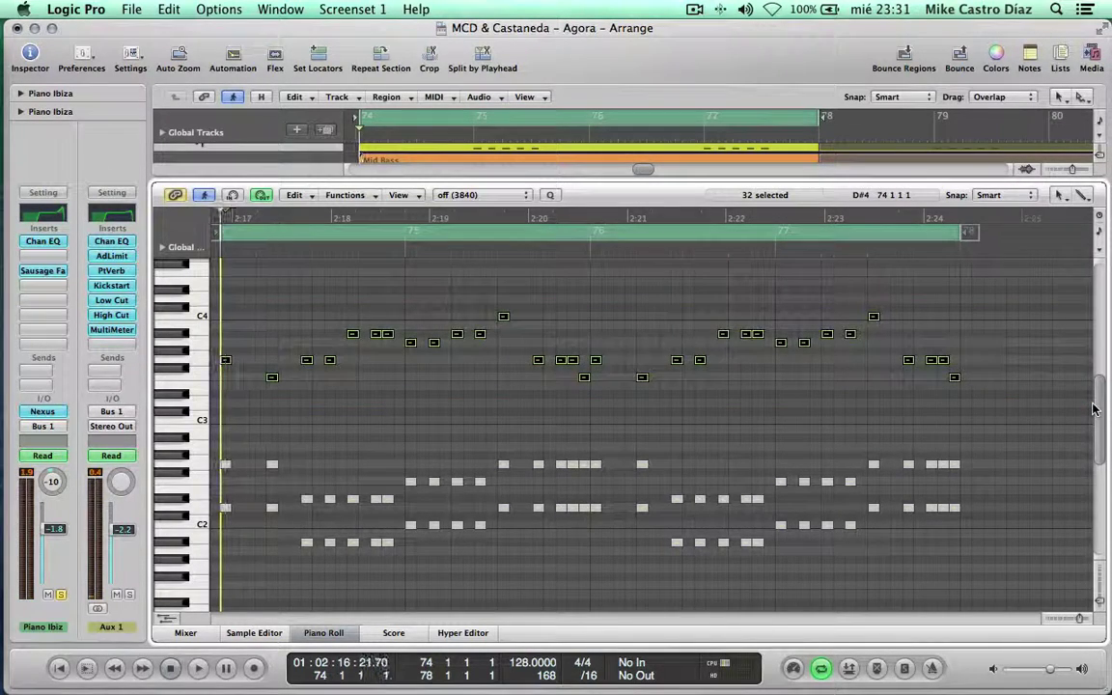
key(space)
click(646, 437)
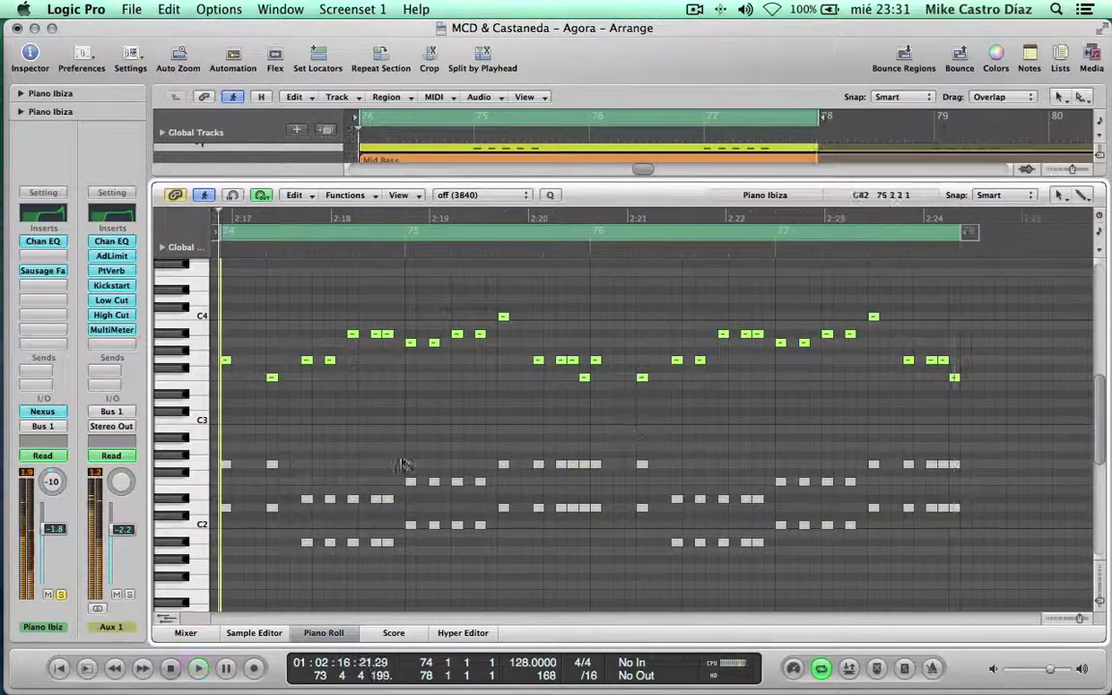
Unmute both low Piano Ibiza voices and play back the complete chords
drag(225, 392, 962, 556)
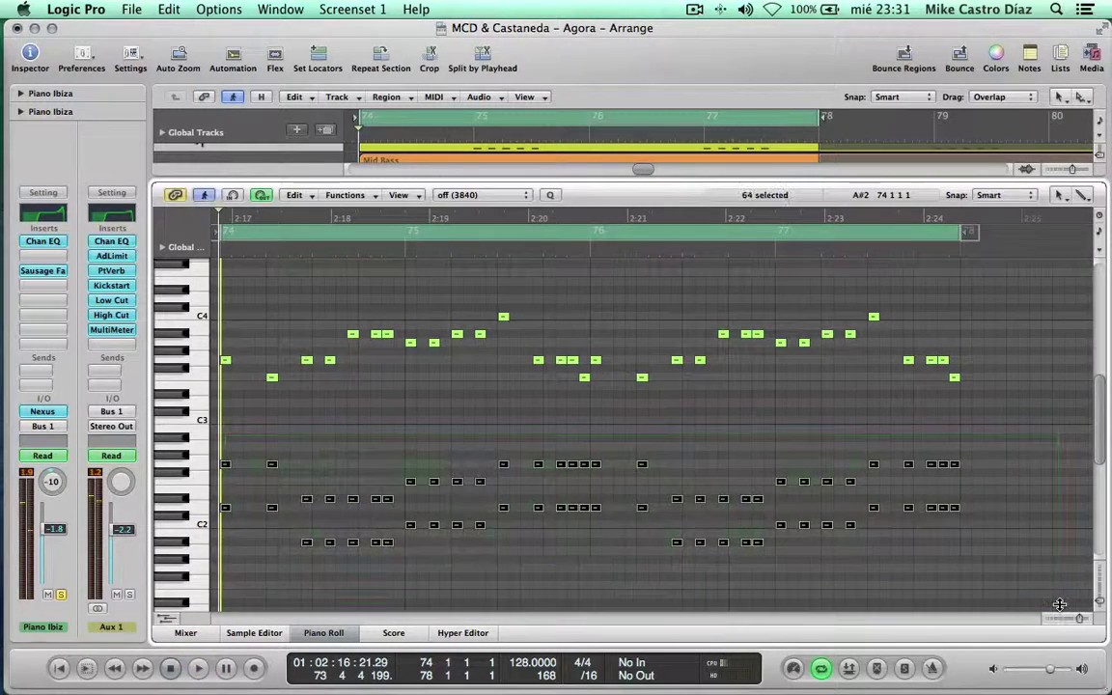
click(800, 465)
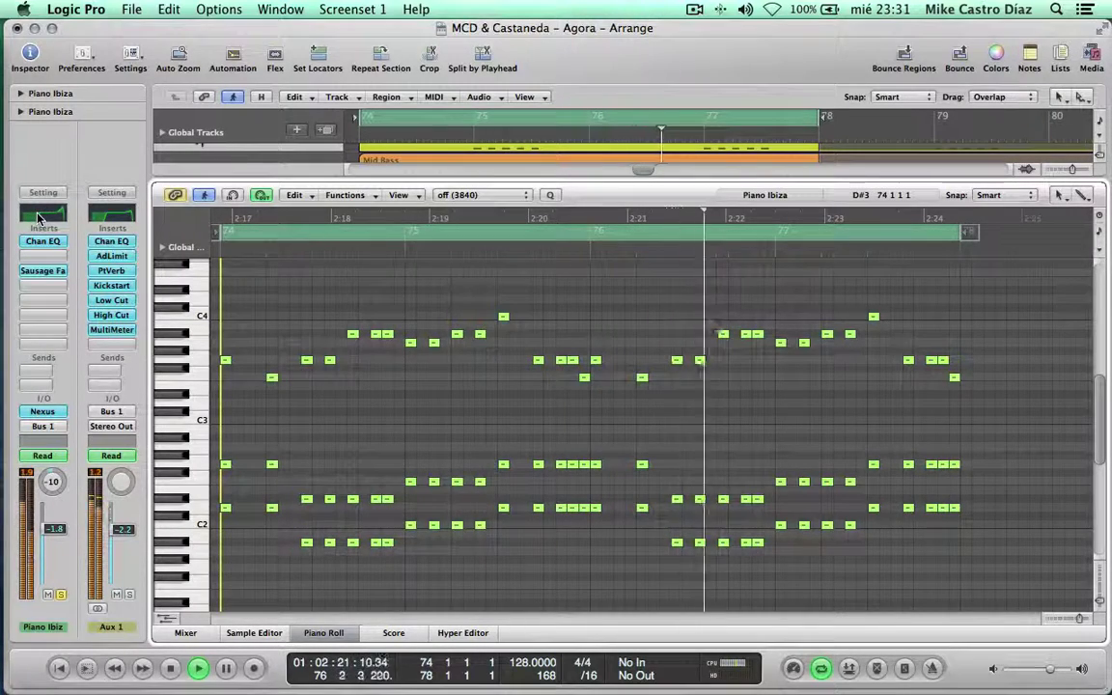
key(space)
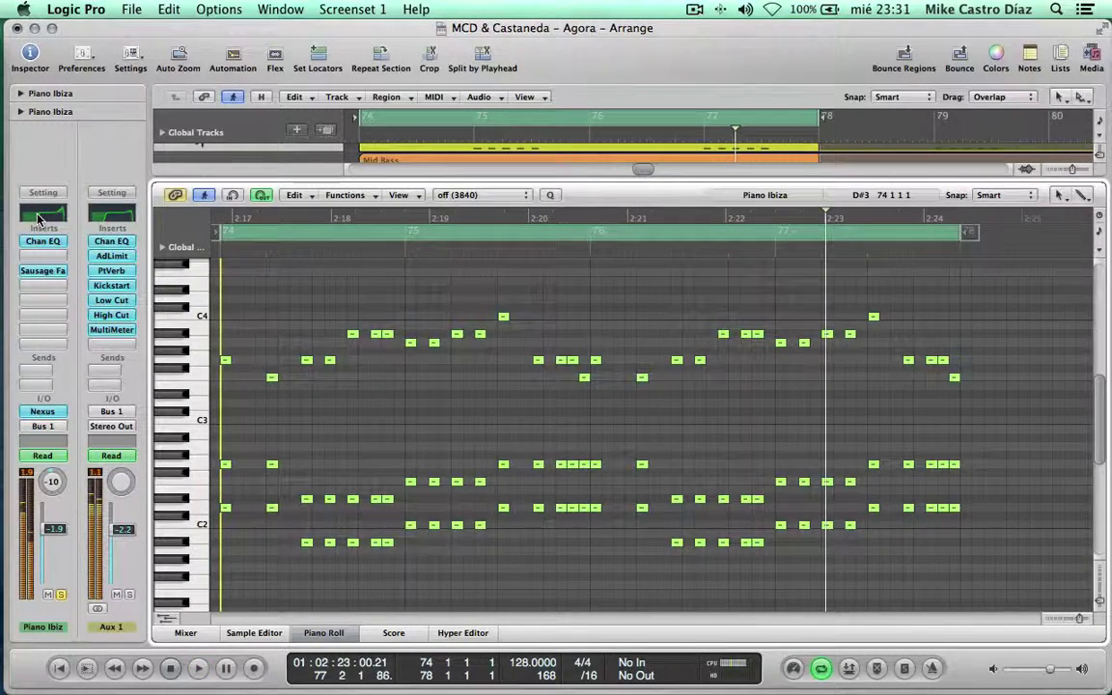
Examine the Piano Ibiza track's Channel EQ curve during playback, then close the plug-in
double_click(38, 218)
drag(233, 78, 441, 120)
key(space)
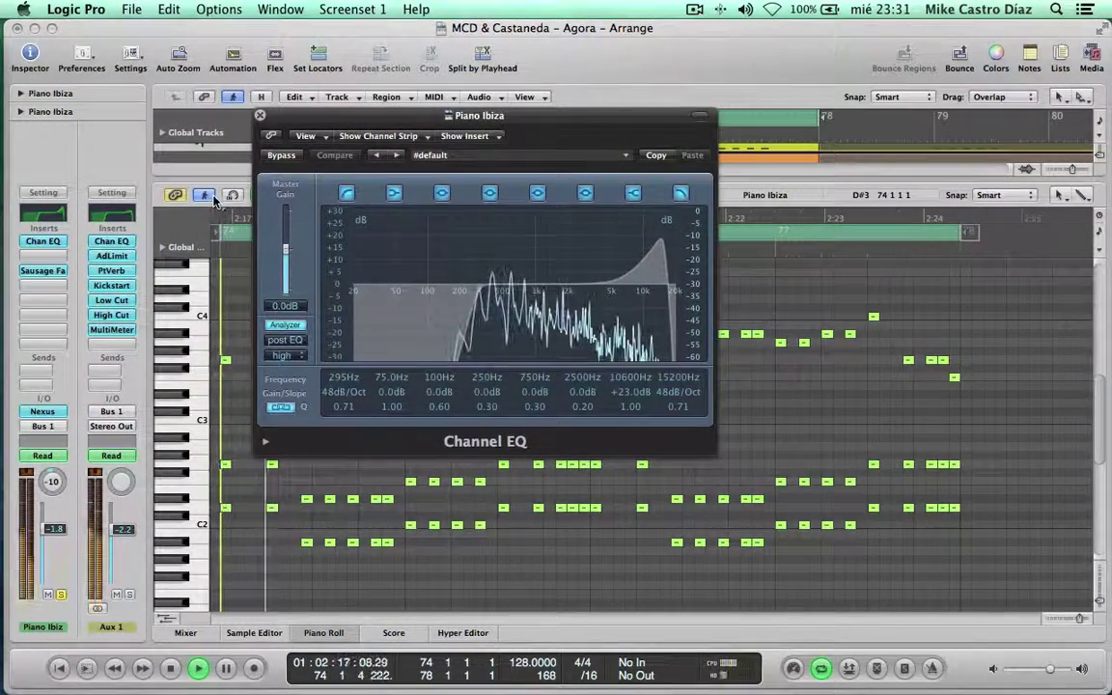
click(259, 116)
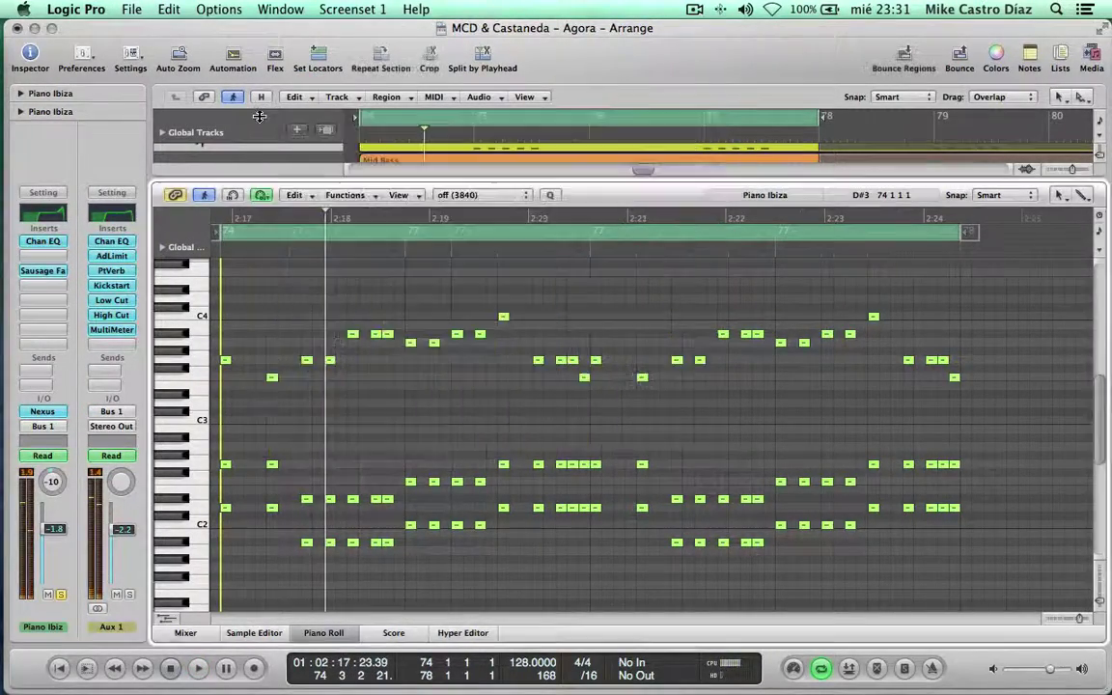
Open Sausage Fattener on the Piano Ibiza track, lower Color to 0% and return it to 100%
click(43, 271)
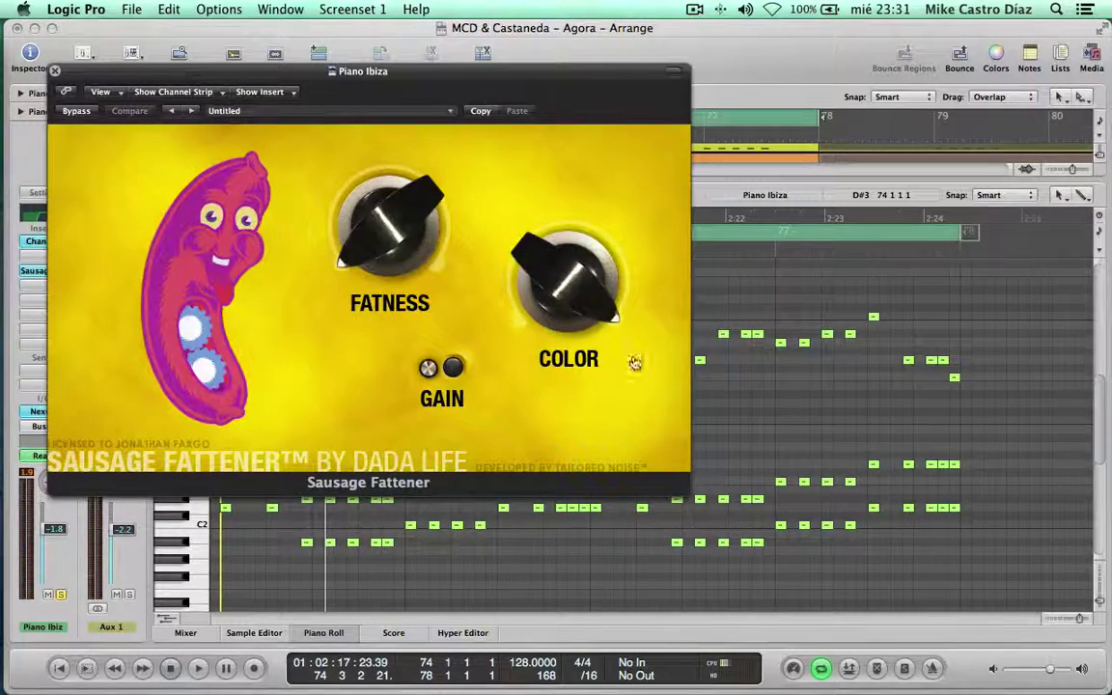
drag(580, 287, 552, 414)
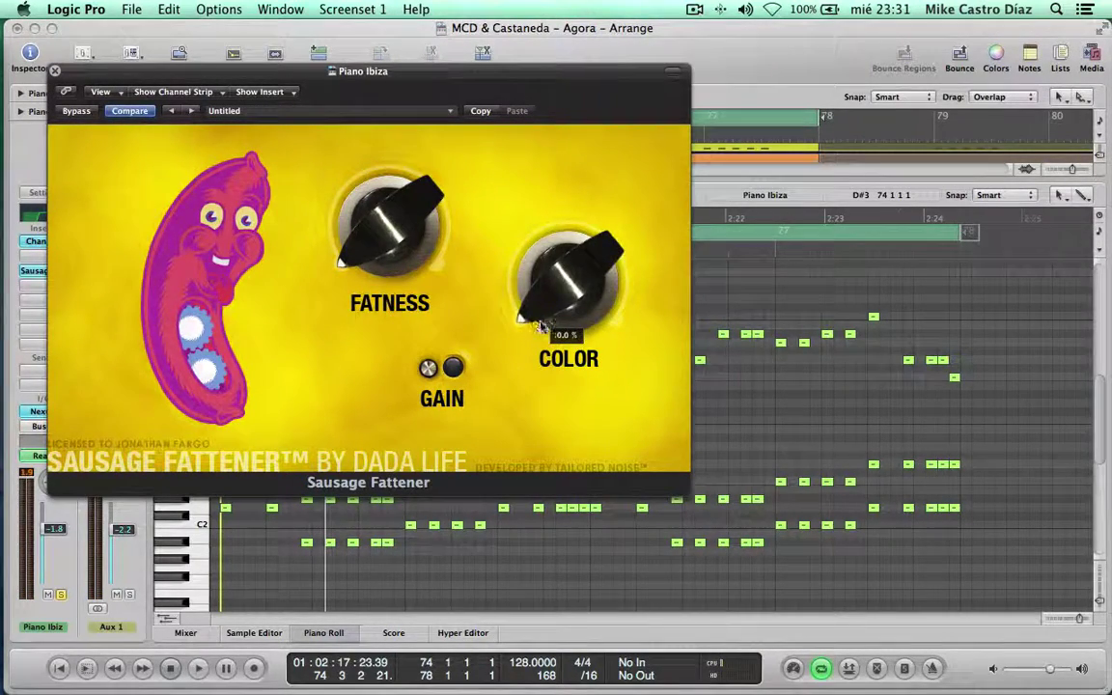
drag(541, 327, 665, 5)
drag(542, 284, 574, 184)
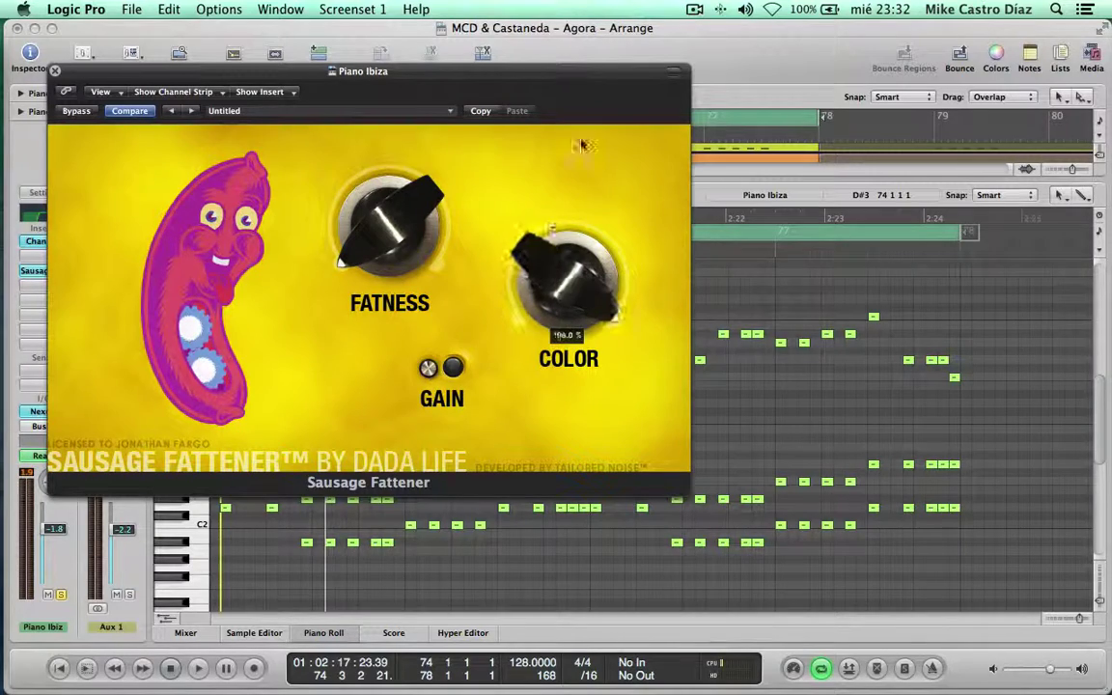
Compare the piano with Sausage Fattener bypassed and active during playback, and close the plug-in
key(space)
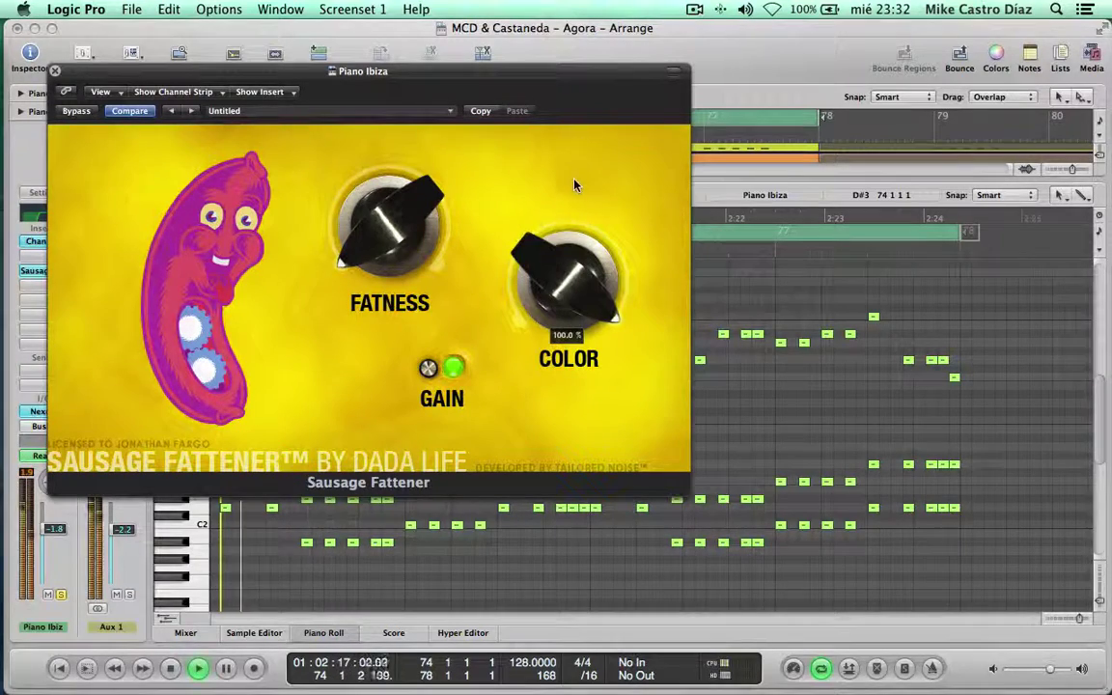
click(77, 111)
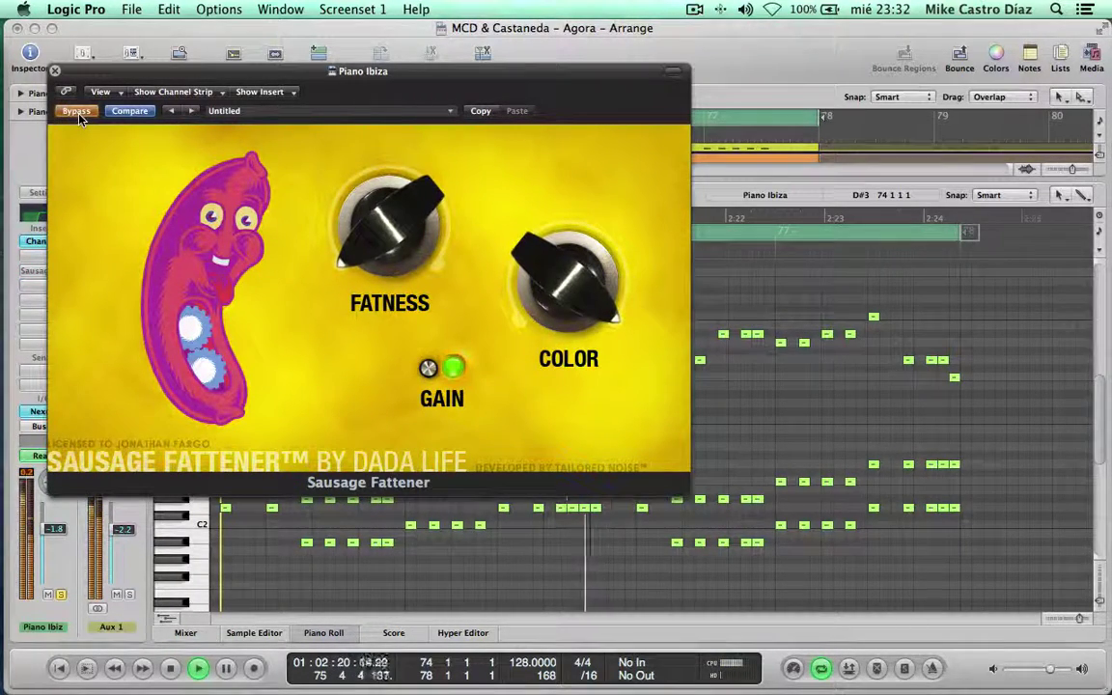
click(77, 111)
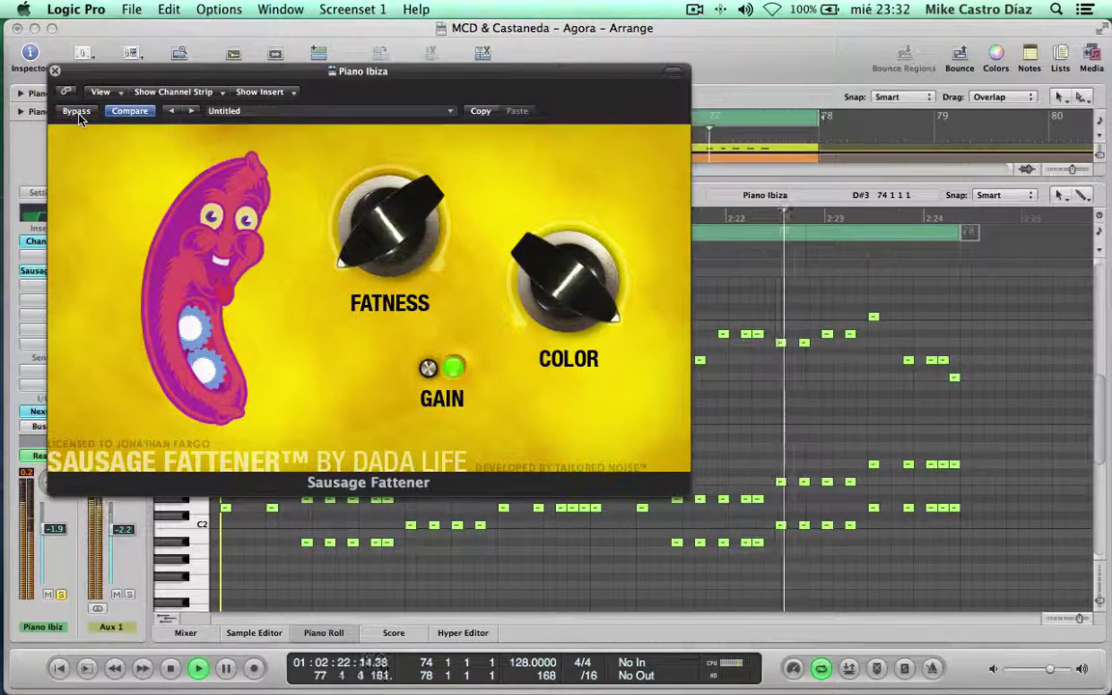
drag(568, 278, 391, 104)
click(55, 71)
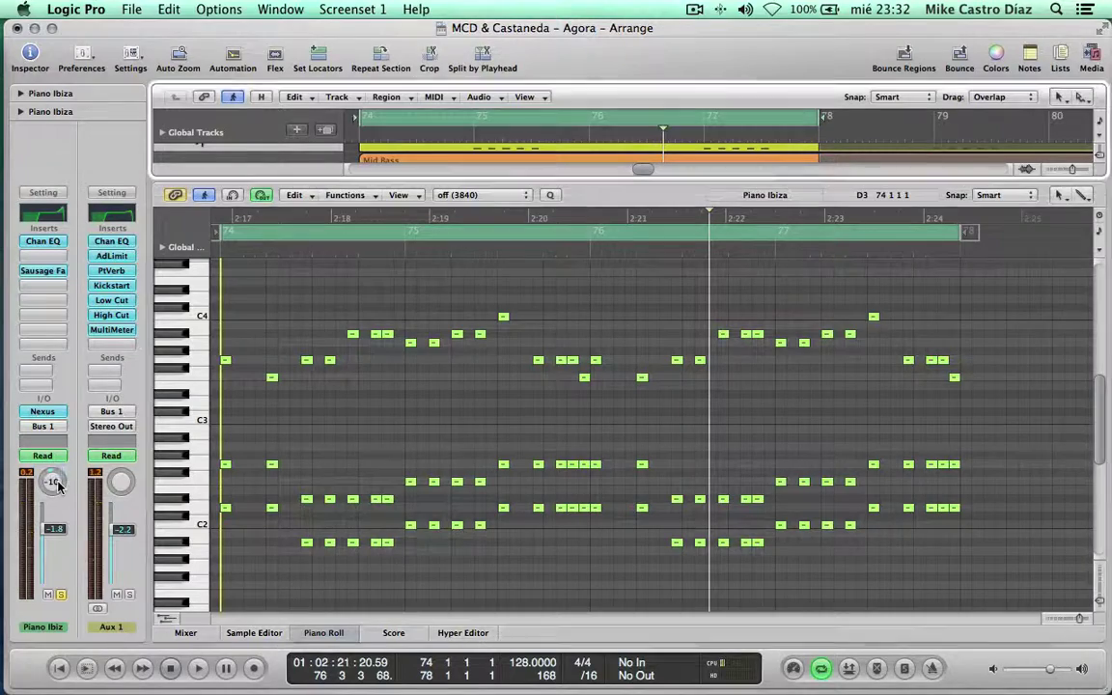
Examine the Ibiza preset in the Piano Ibiza track's Nexus instrument during playback, and close it
click(43, 412)
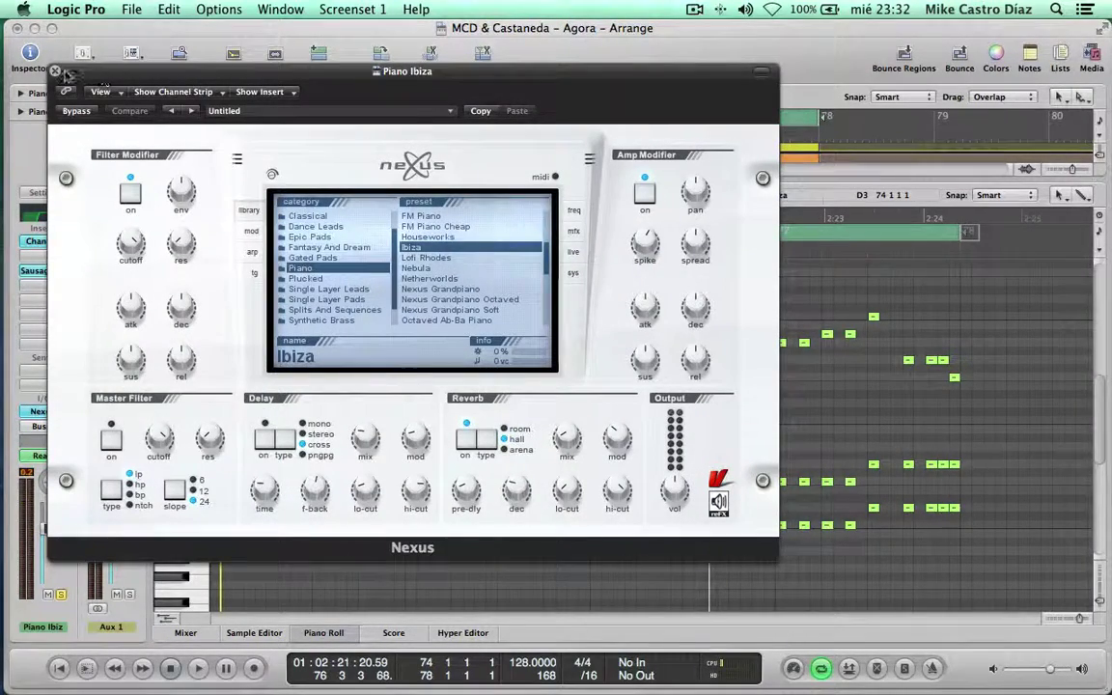
mouse_move(645, 241)
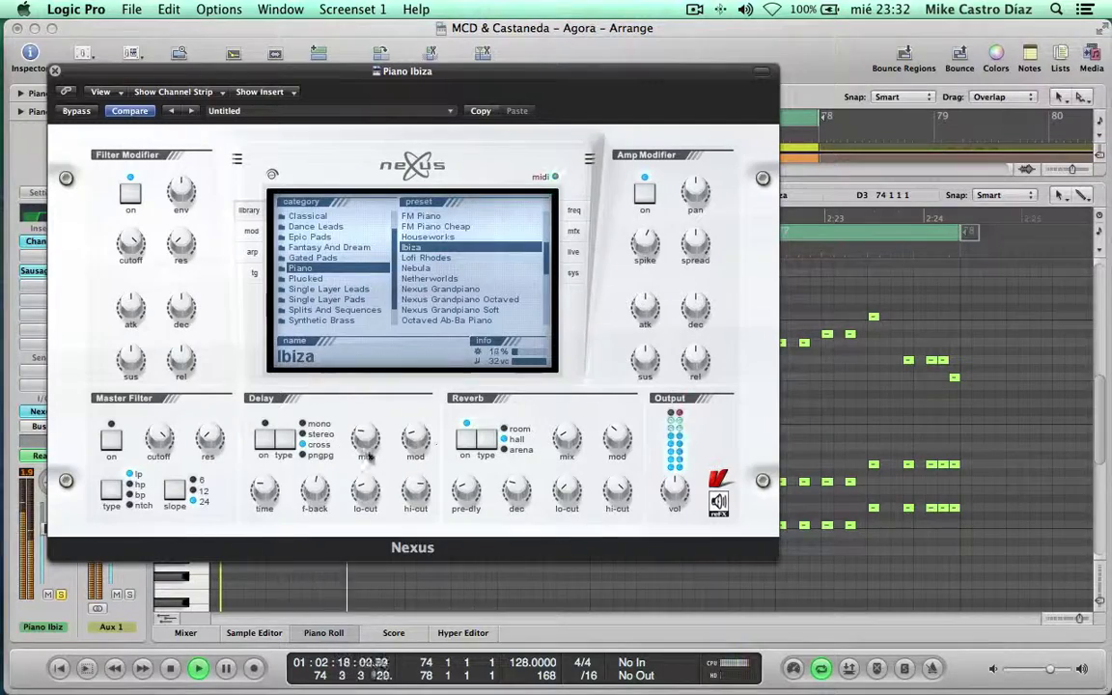
click(55, 72)
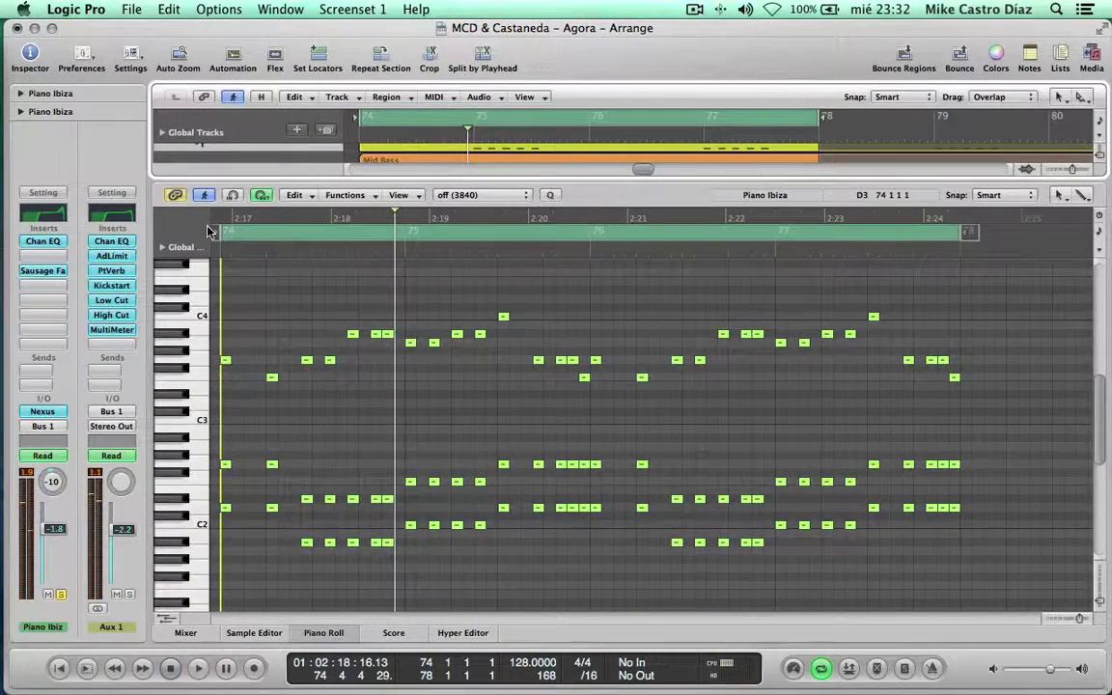
Switch the solo from Piano Ibiza to the PAD Fills track, play it and show its notes in the piano roll
key(p)
scroll(474, 313, up, 5)
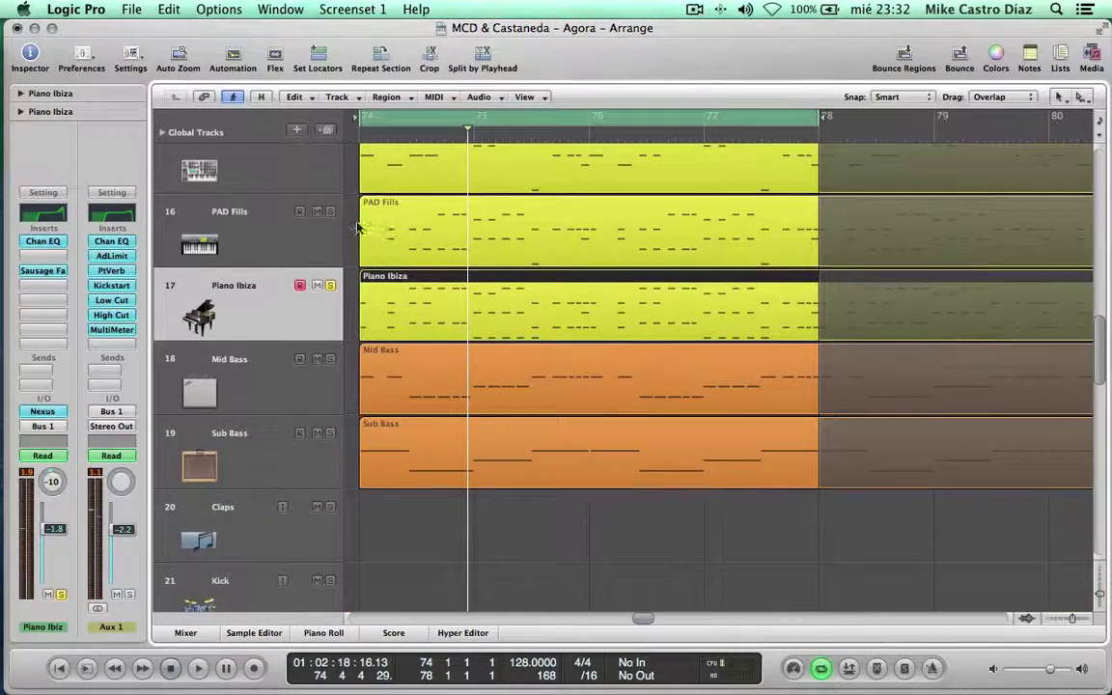
click(285, 258)
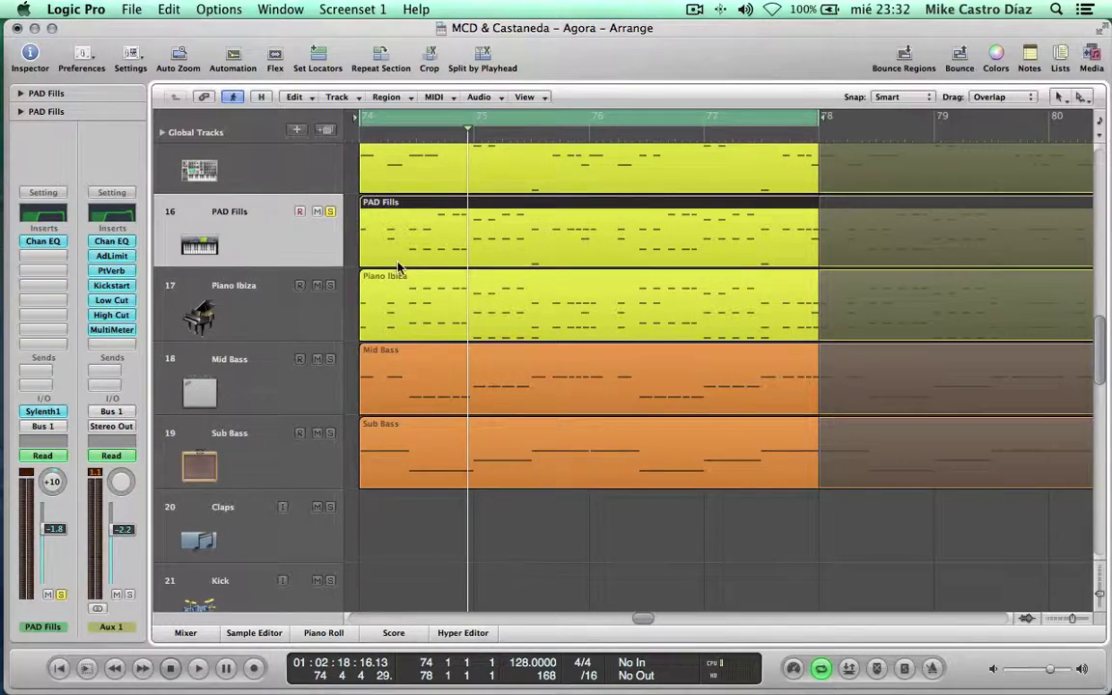
key(space)
key(p)
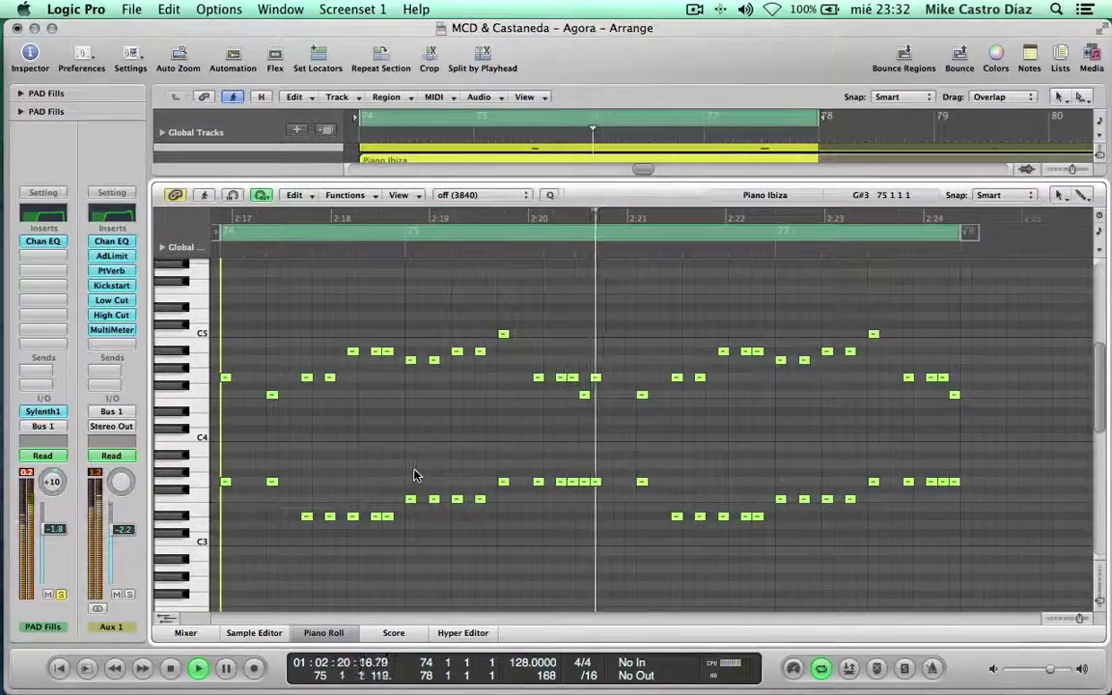
Mute the upper PAD Fills notes to audition the lower voice alone, and unmute them to play both voices
key(space)
drag(224, 287, 983, 432)
click(981, 433)
key(space)
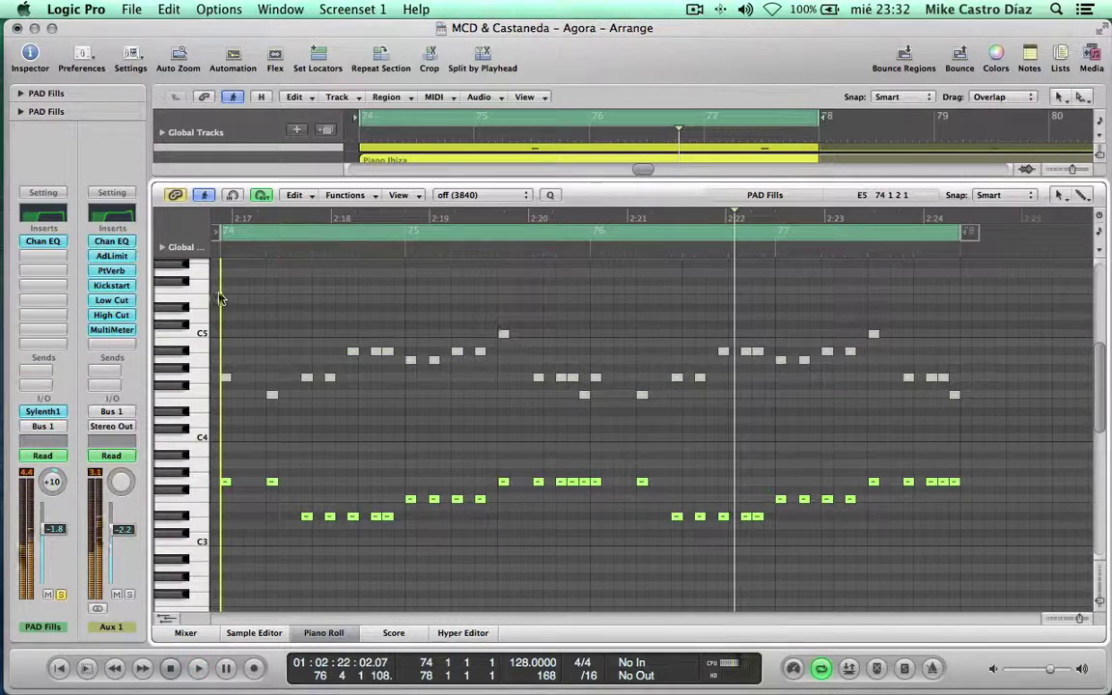
drag(695, 406, 1070, 417)
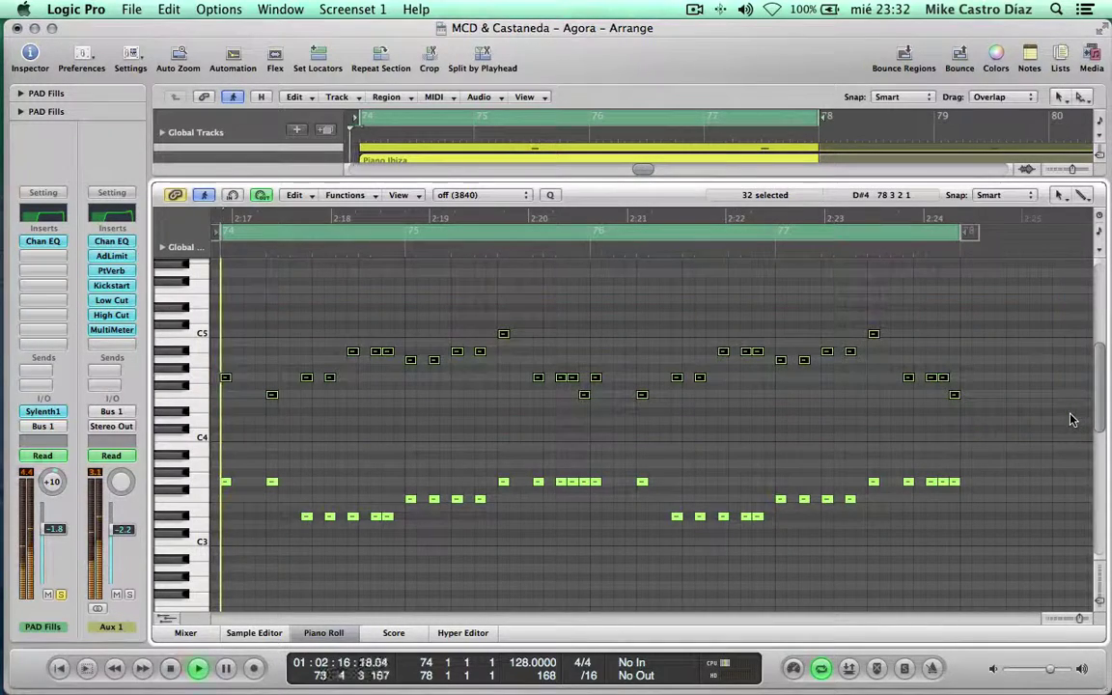
click(471, 414)
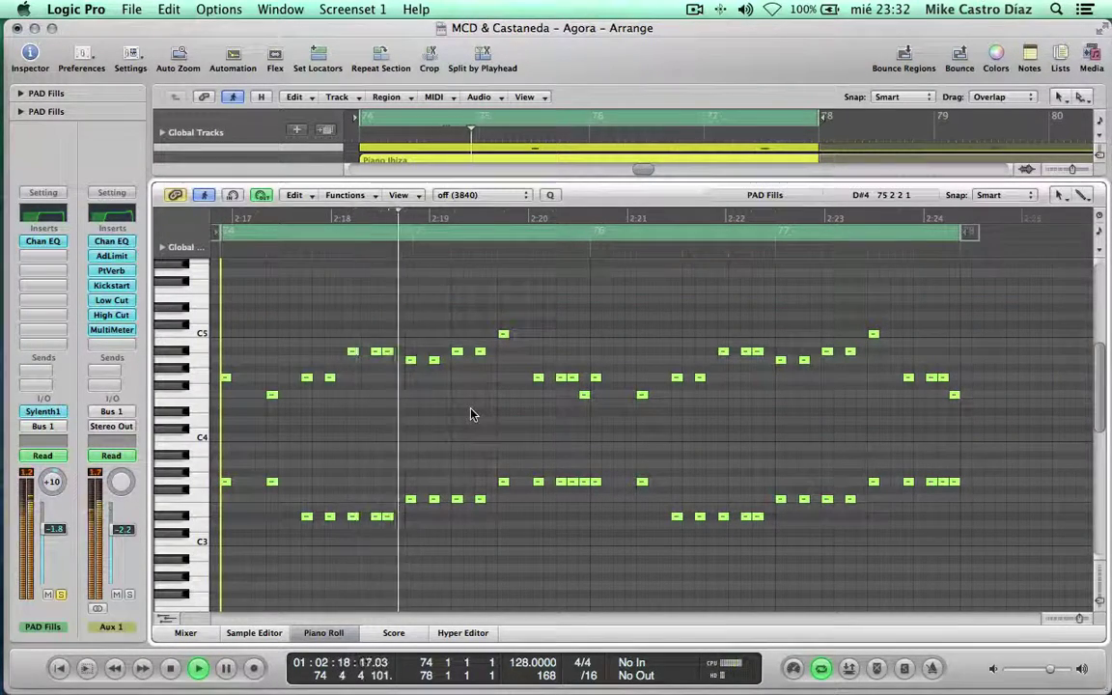
Inspect the PAD - Devotion preset in the PAD Fills track's Sylenth1, and close the instrument and piano roll
click(42, 414)
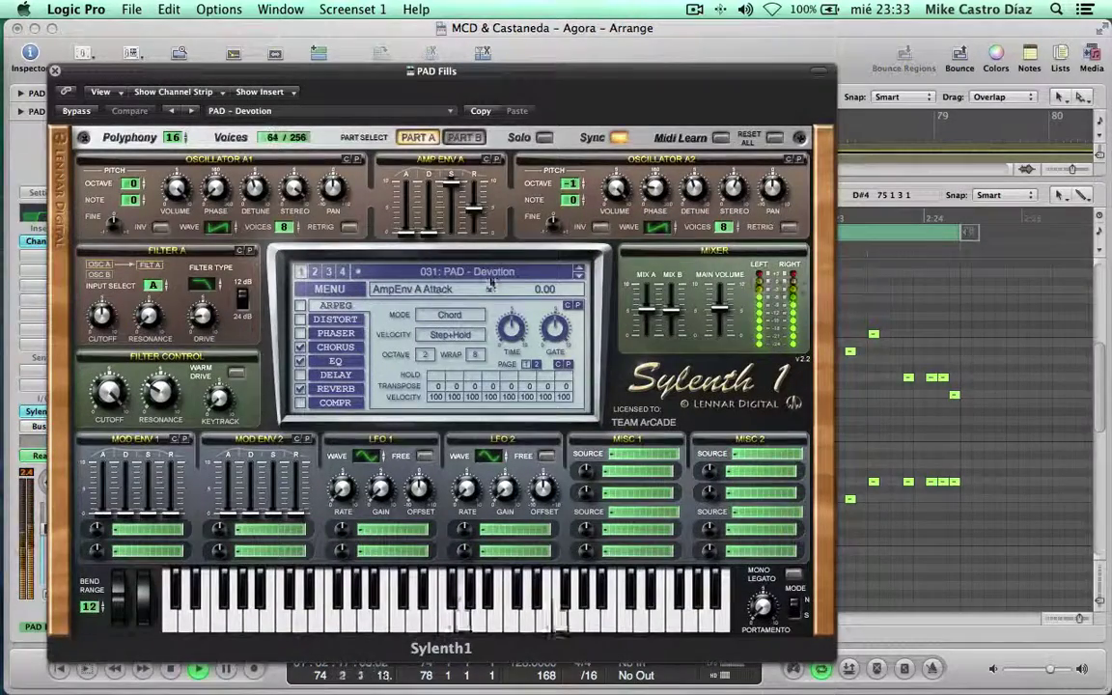
click(55, 70)
key(p)
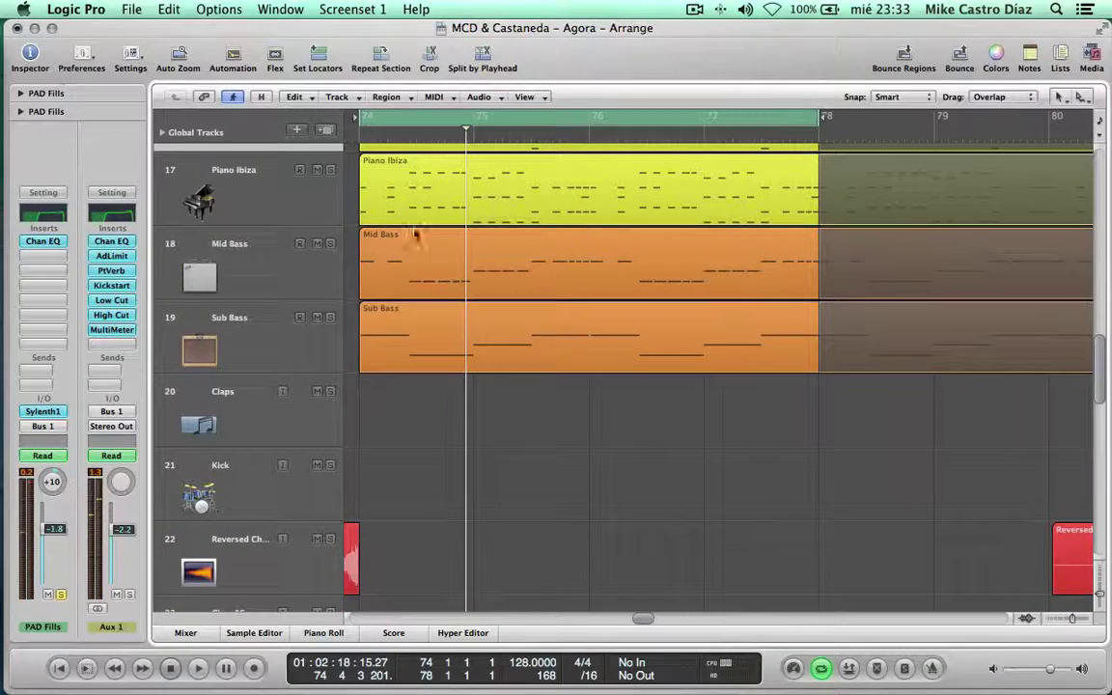
Switch the solo to the Saw Lead track, play it from bar 74 and show its notes in the piano roll
scroll(415, 234, up, 5)
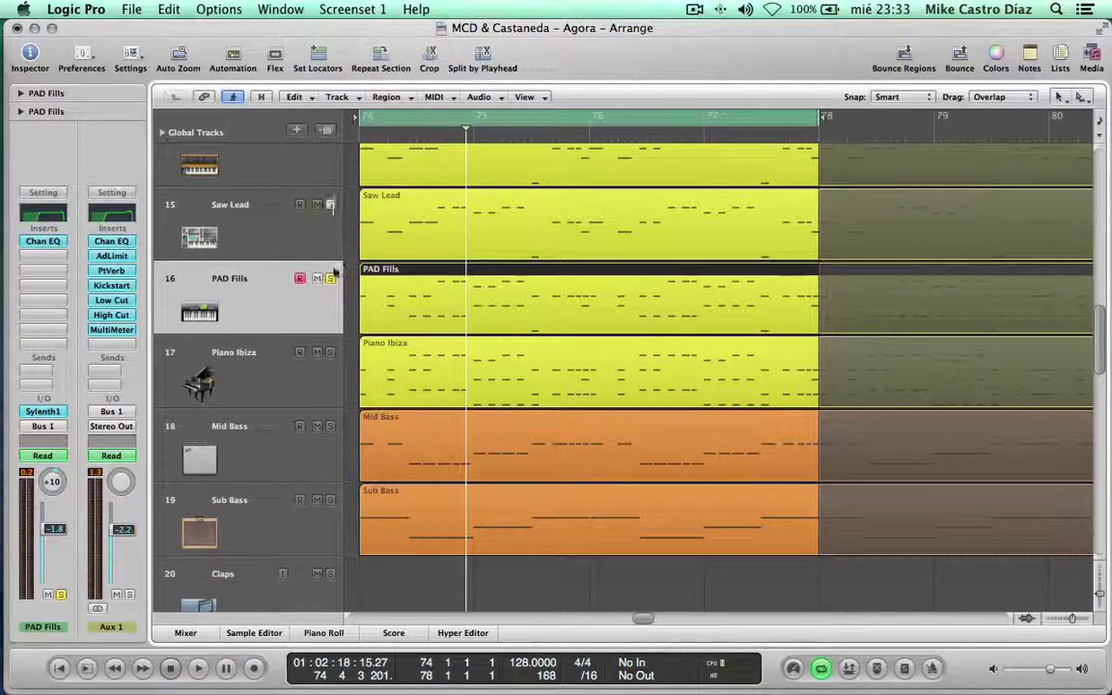
click(336, 237)
key(space)
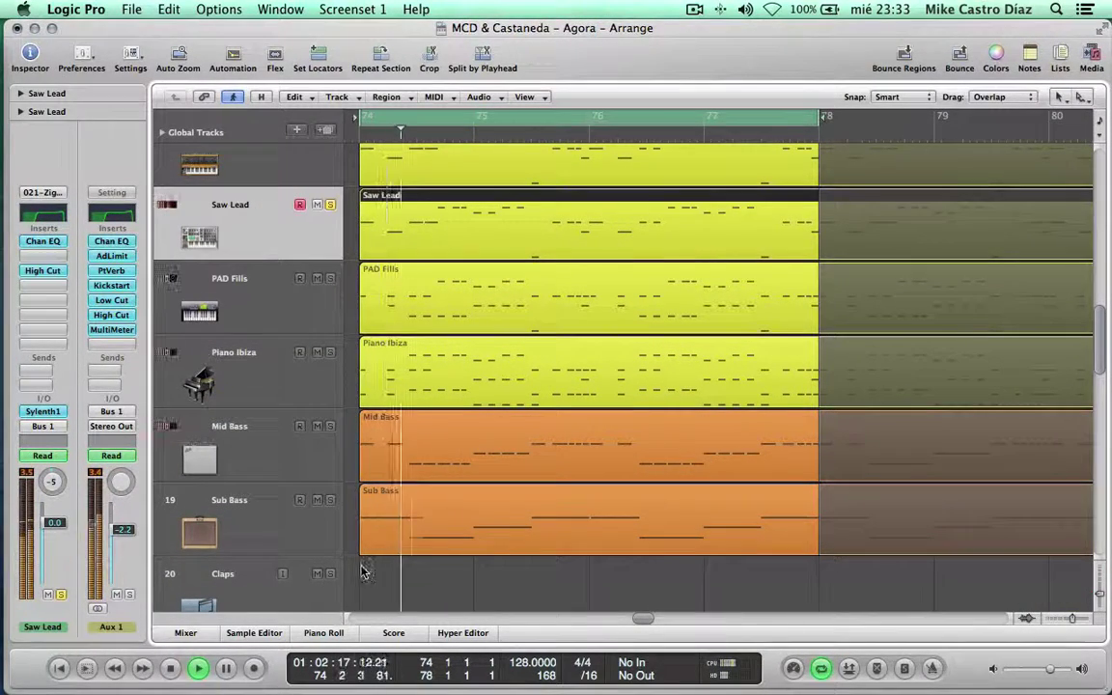
key(p)
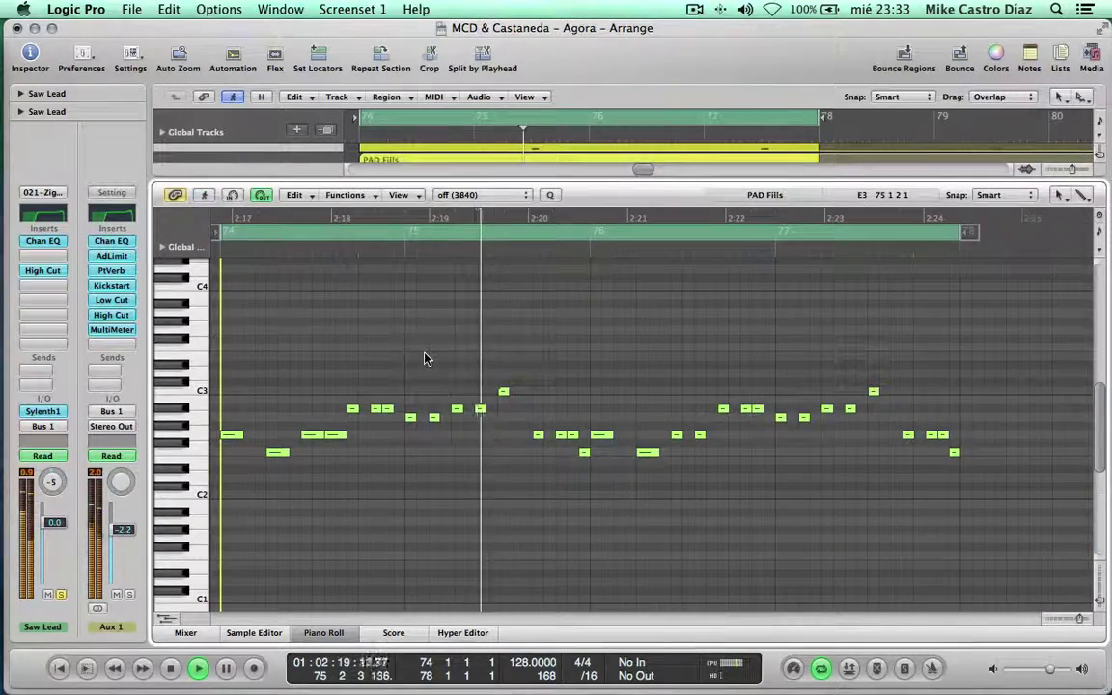
Open the Saw Lead track's Sylenth1 instrument and set its portamento time to 4.81
click(60, 413)
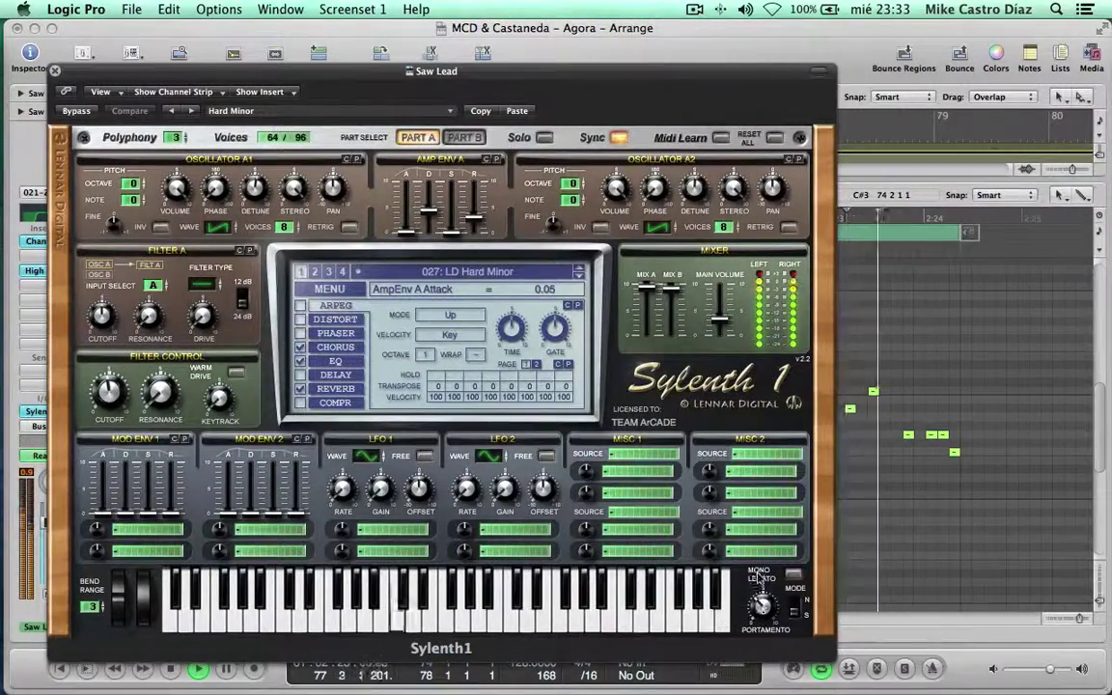
drag(763, 606, 763, 591)
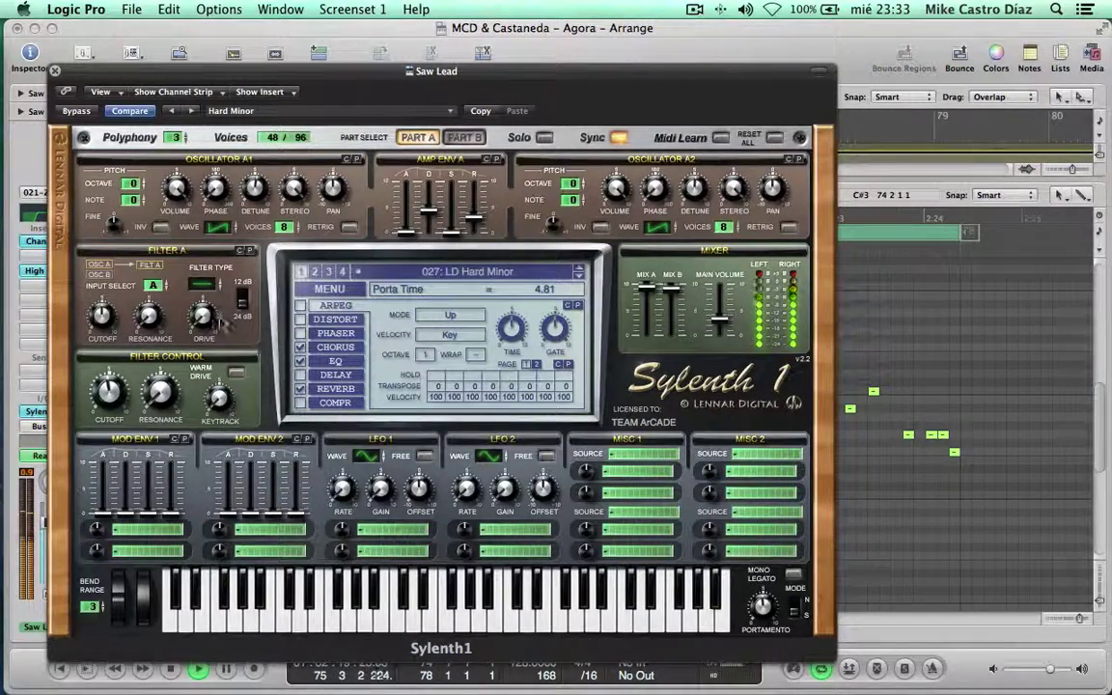
Close the Saw Lead track's Sylenth1 and piano roll, and play the Main Lead track soloed from bar 74
click(56, 71)
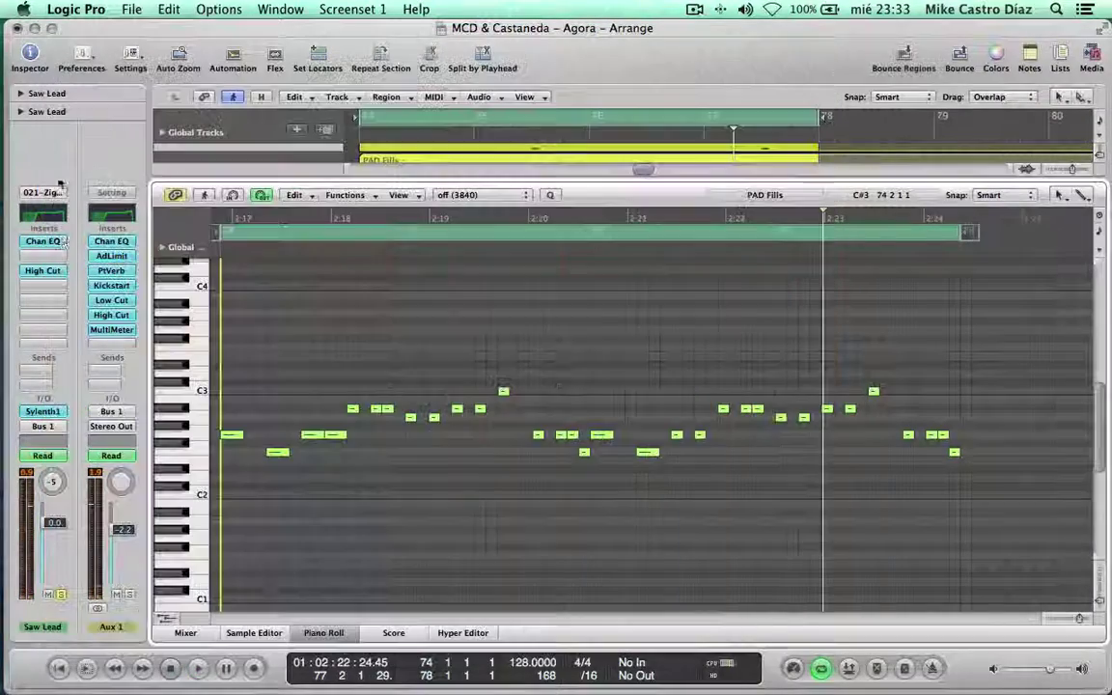
key(p)
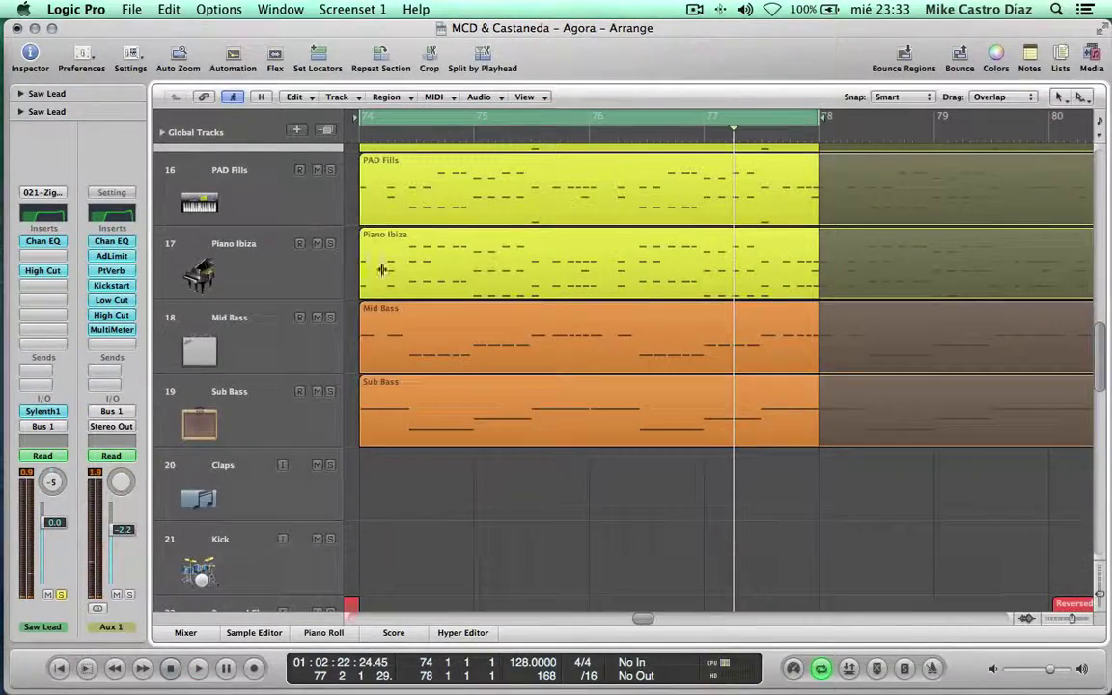
scroll(491, 275, up, 5)
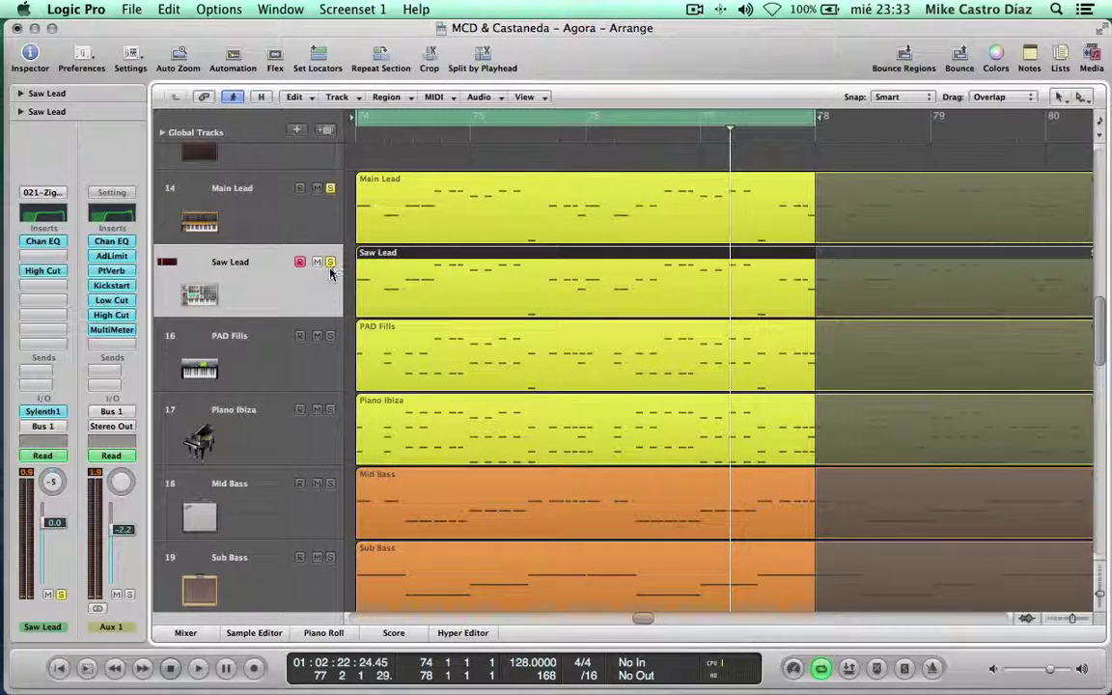
click(310, 237)
key(space)
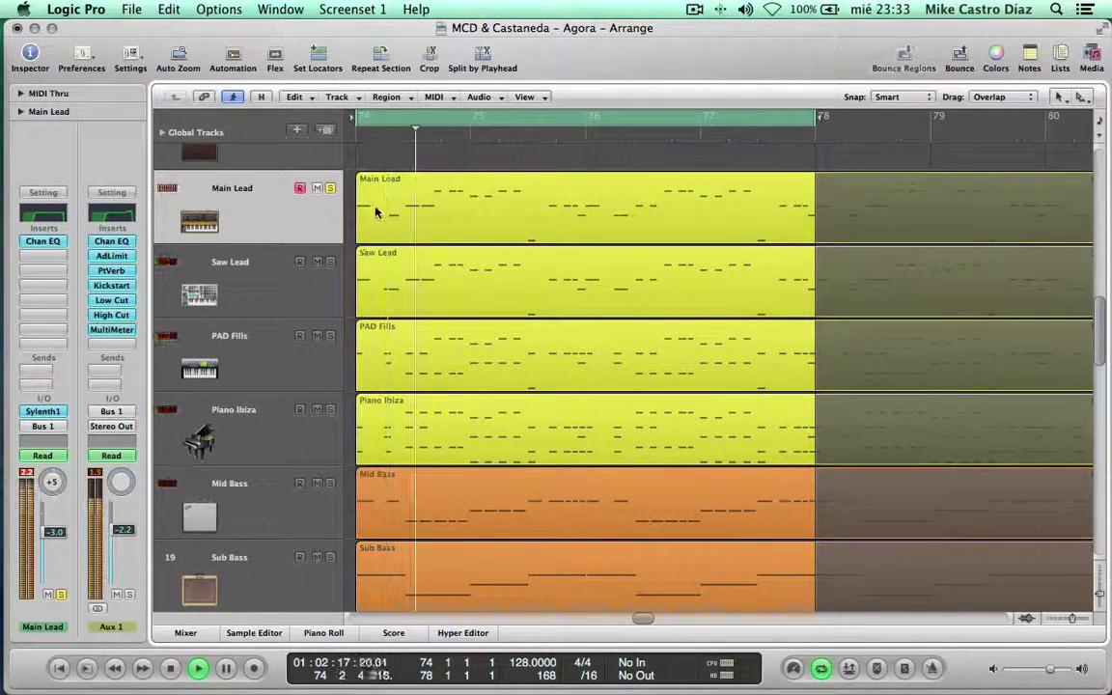
Examine the Main Lead region's notes in the piano roll and close the editor
scroll(405, 248, down, 3)
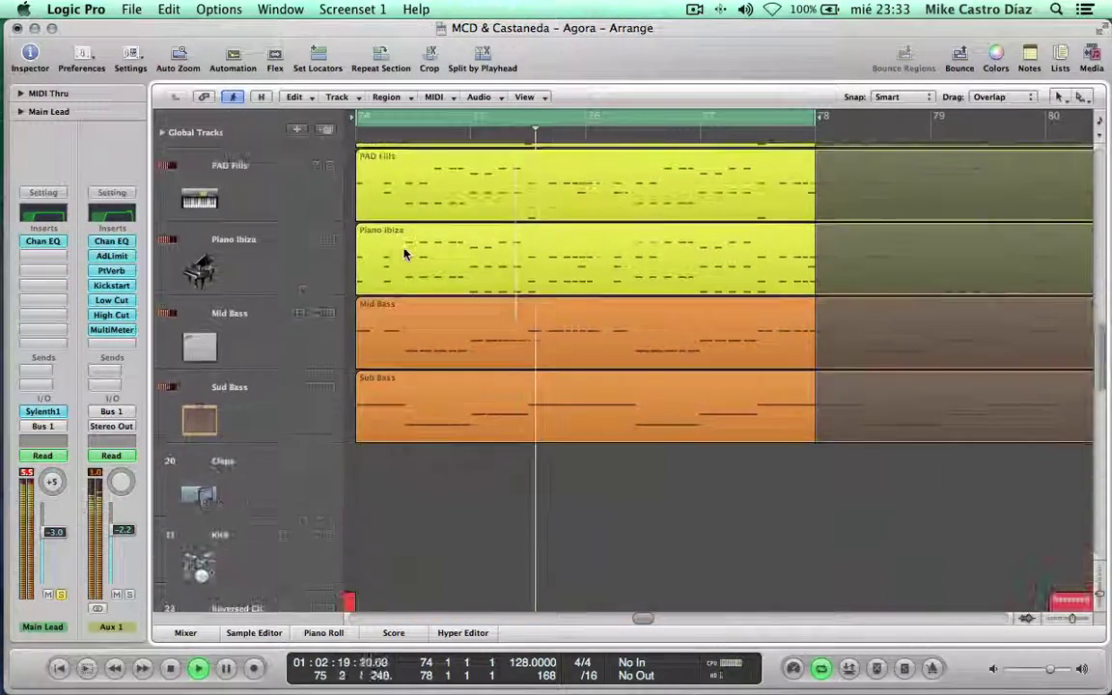
scroll(404, 253, up, 3)
click(408, 219)
key(p)
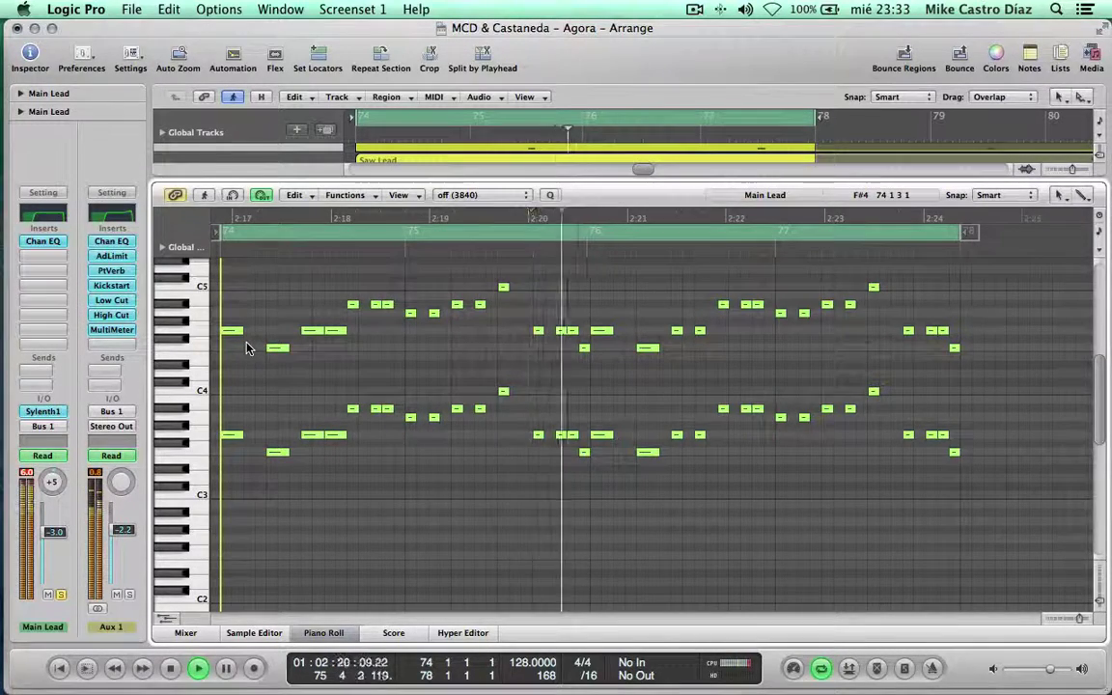
key(p)
Clear the Main Lead solo and play all tracks together from bar 74
scroll(323, 303, up, 1)
scroll(324, 302, up, 2)
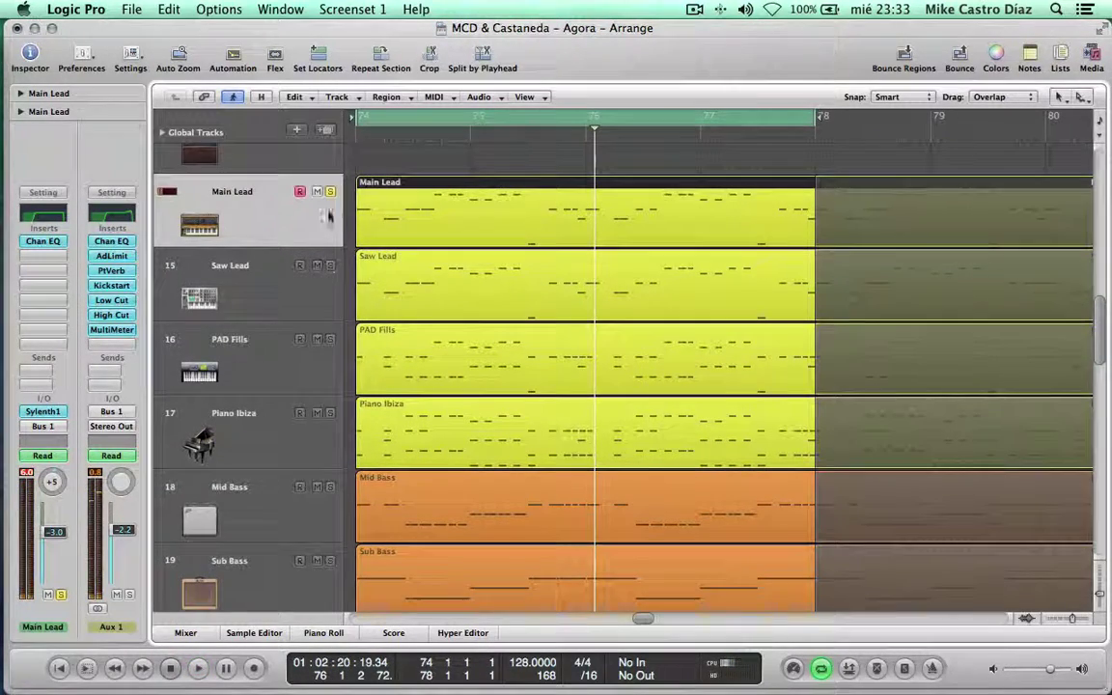
scroll(404, 280, down, 7)
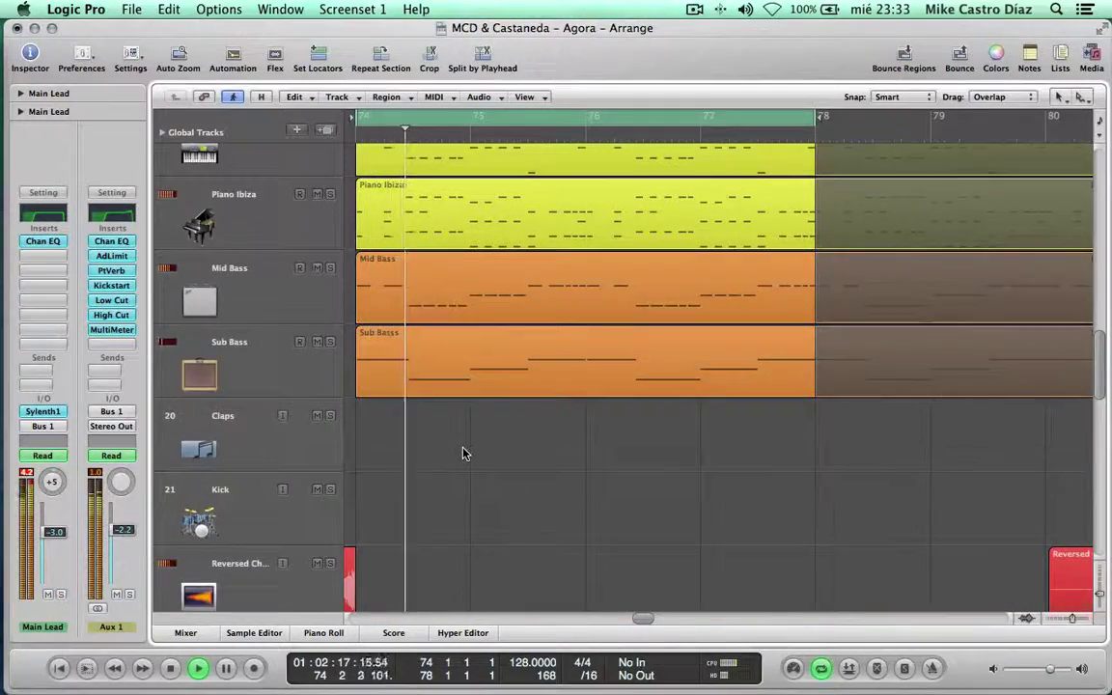
scroll(464, 454, up, 8)
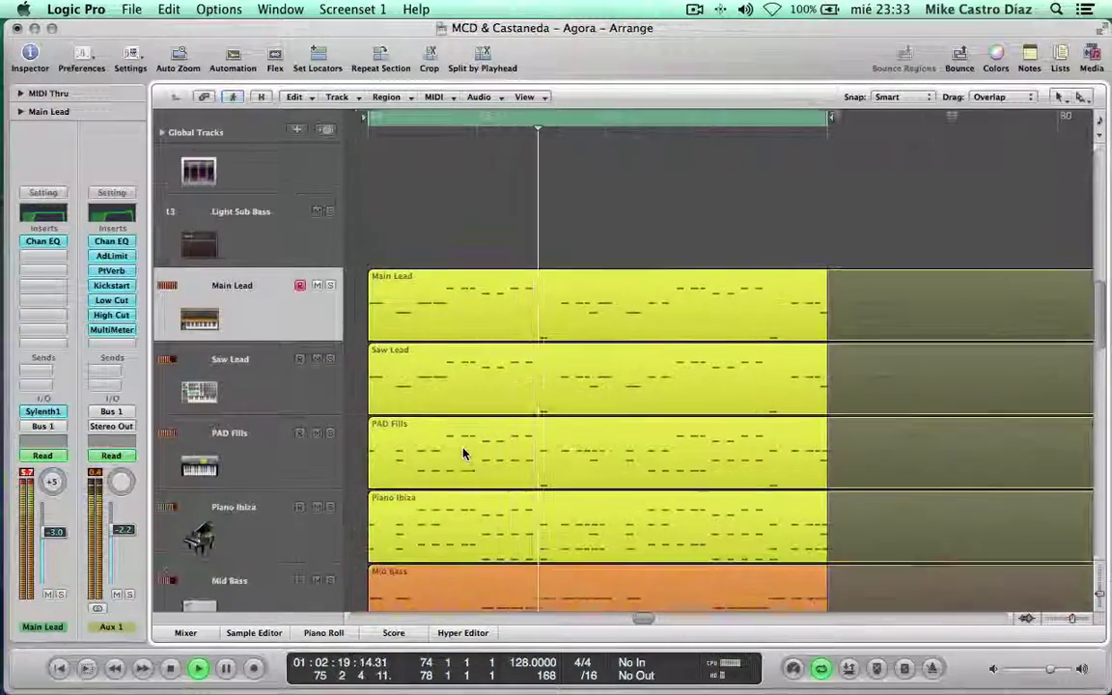
scroll(464, 453, down, 1)
Hide the inspector, reduce the track heights and define the cycle range from bar 74 to bar 78
key(c)
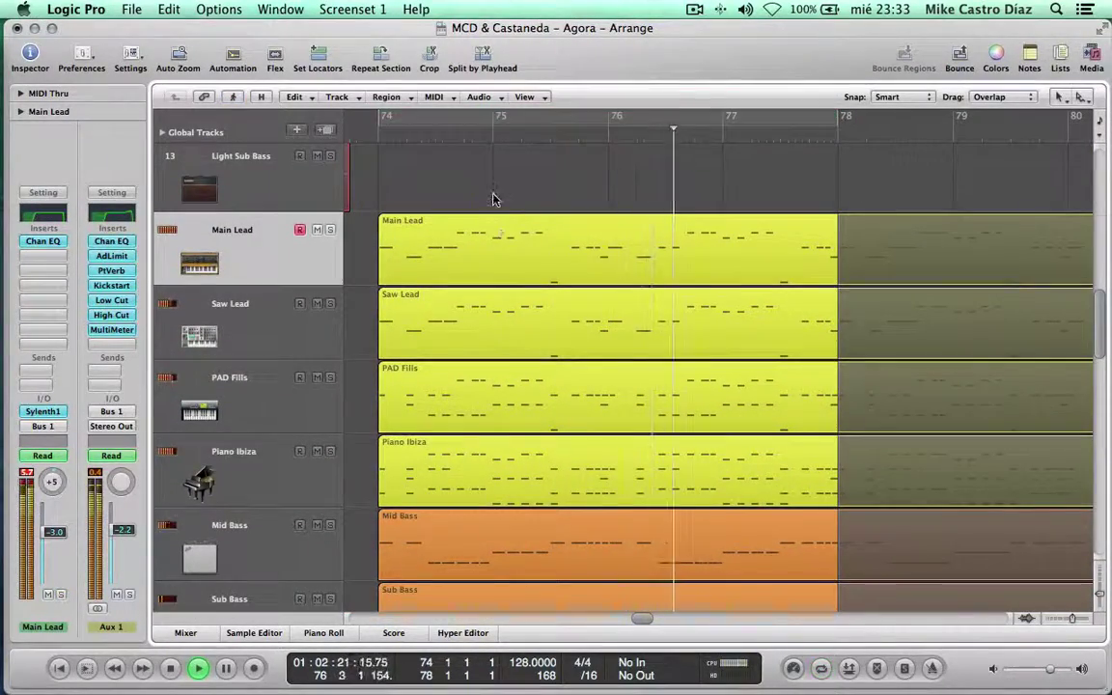
key(i)
key(ctrl+Up)
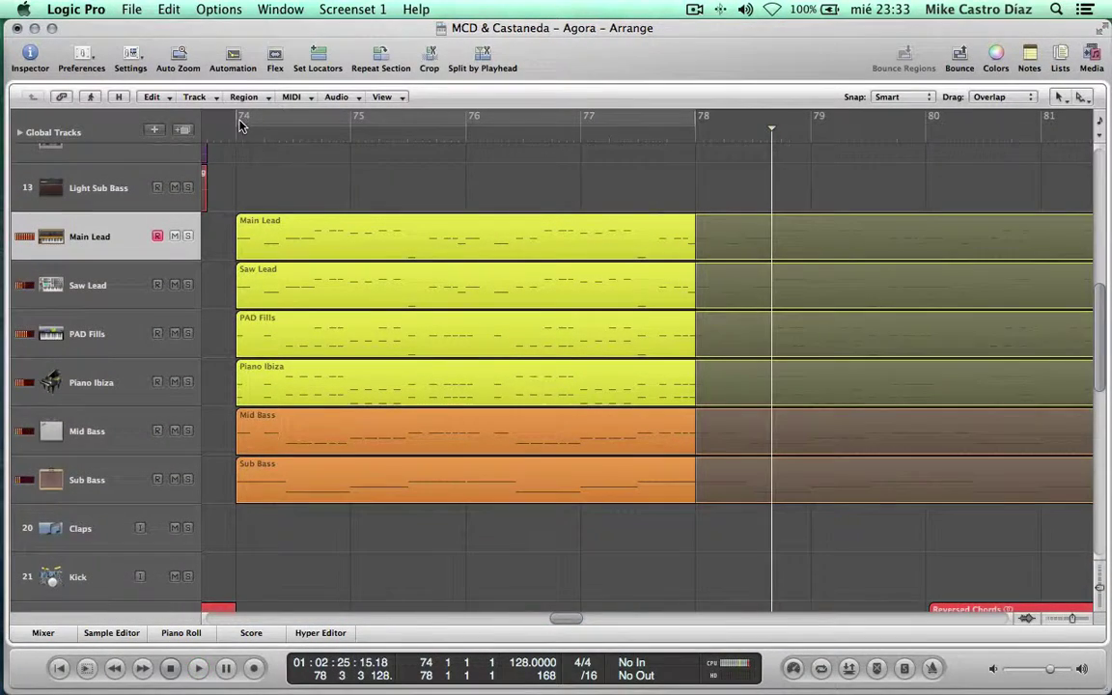
drag(237, 117, 685, 146)
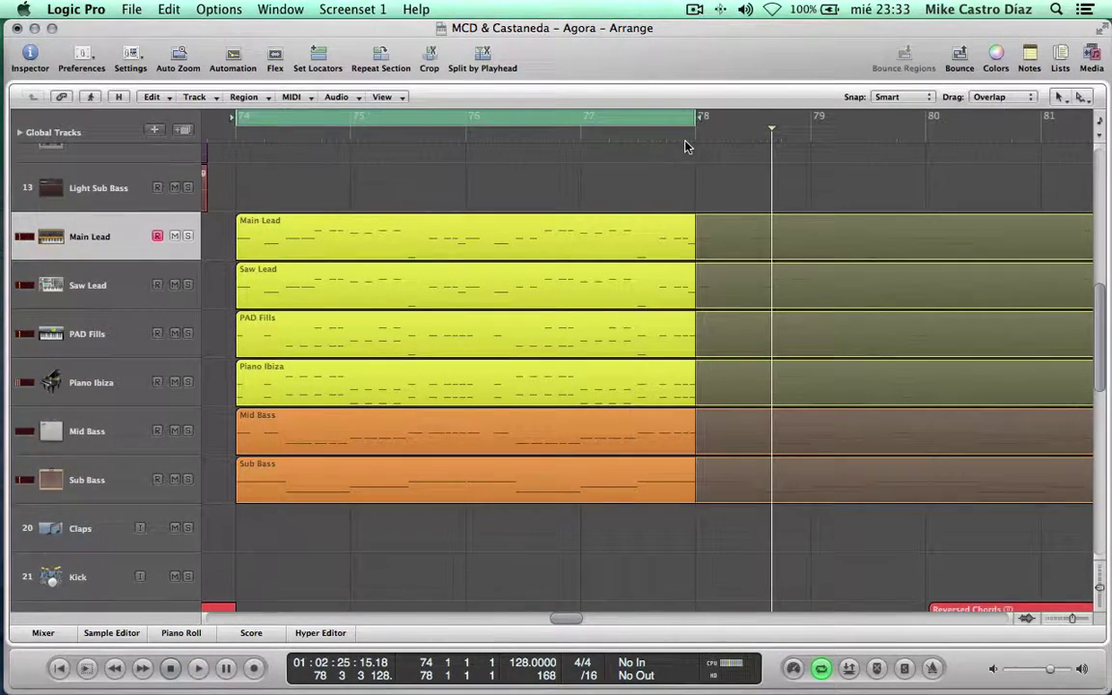
Play the cycle while adding solos one by one on Piano Ibiza, PAD Fills, Saw Lead and Main Lead, and stop playback
click(188, 382)
click(135, 338)
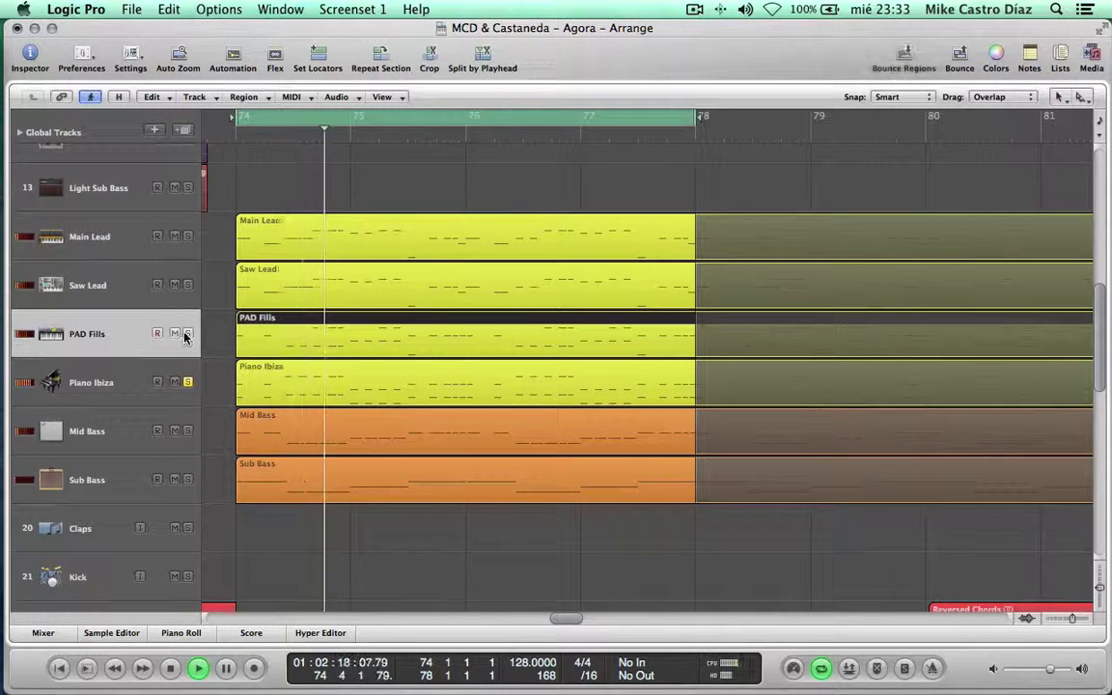
click(188, 236)
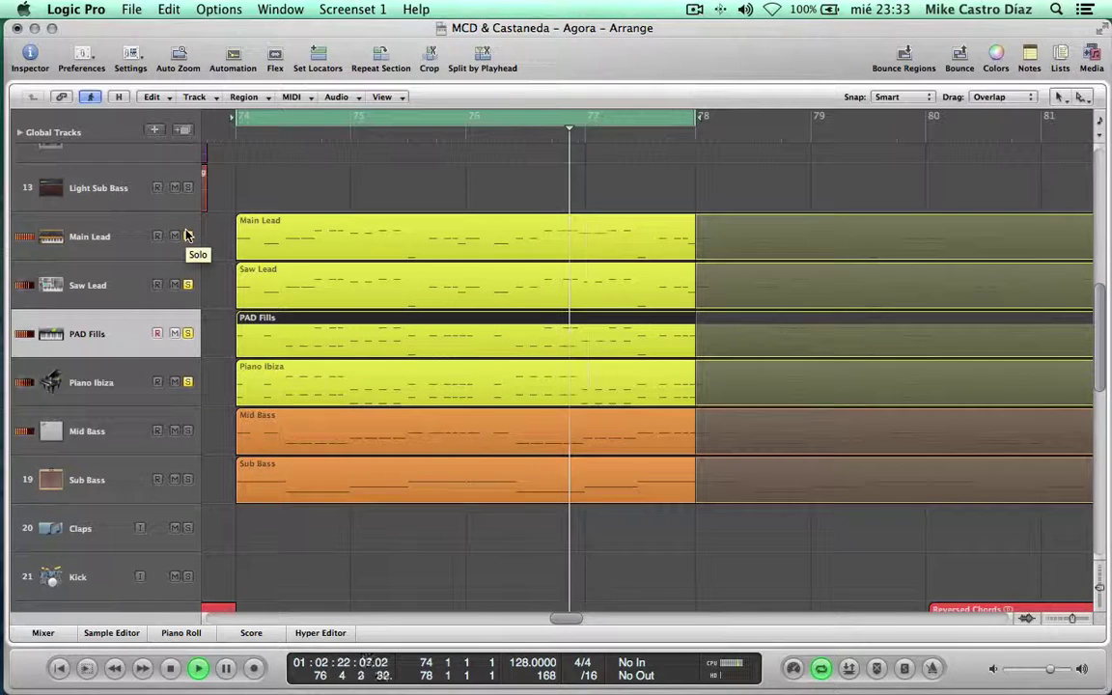
key(space)
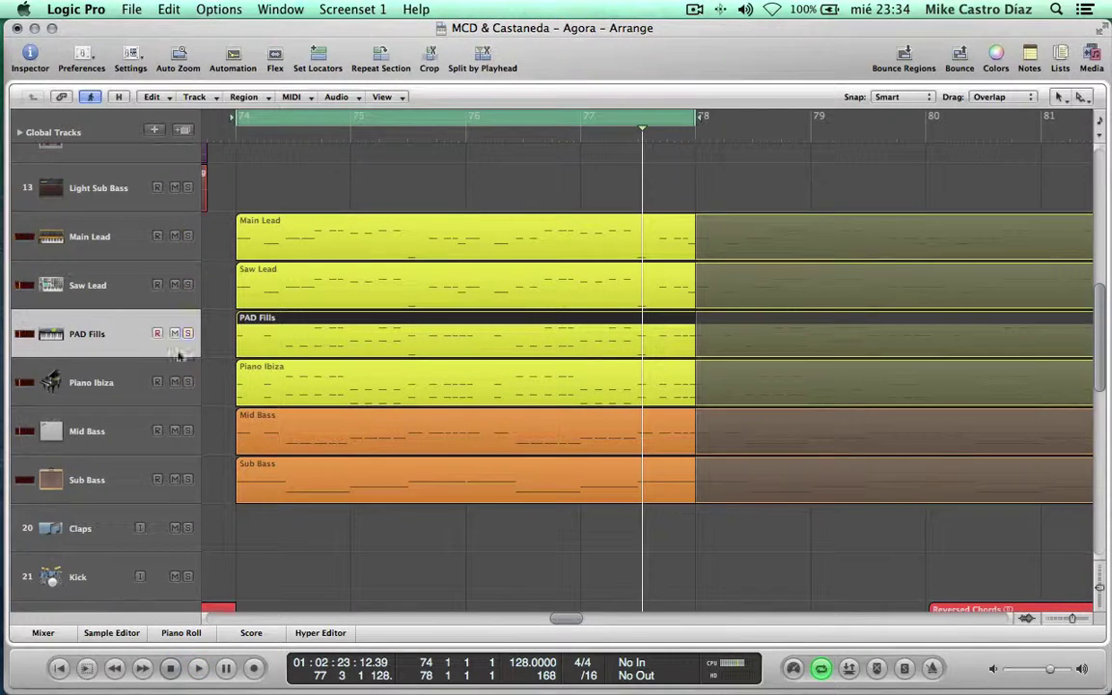
Play the Mid Bass track soloed from bar 74, and examine its notes in the piano roll before closing it
click(187, 431)
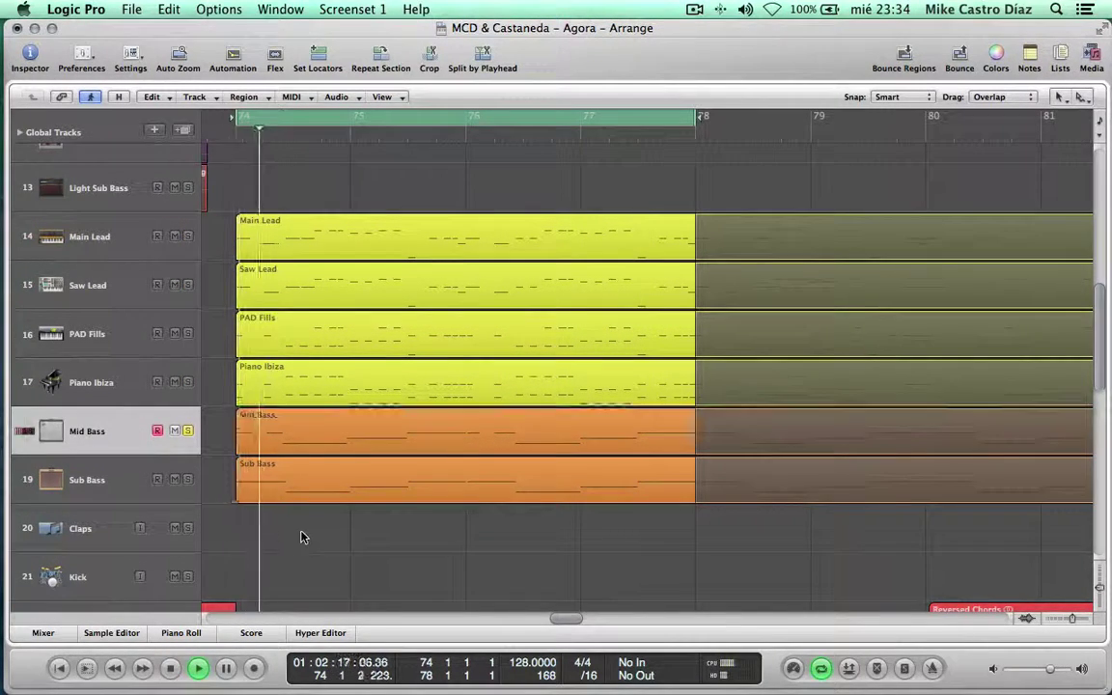
double_click(304, 437)
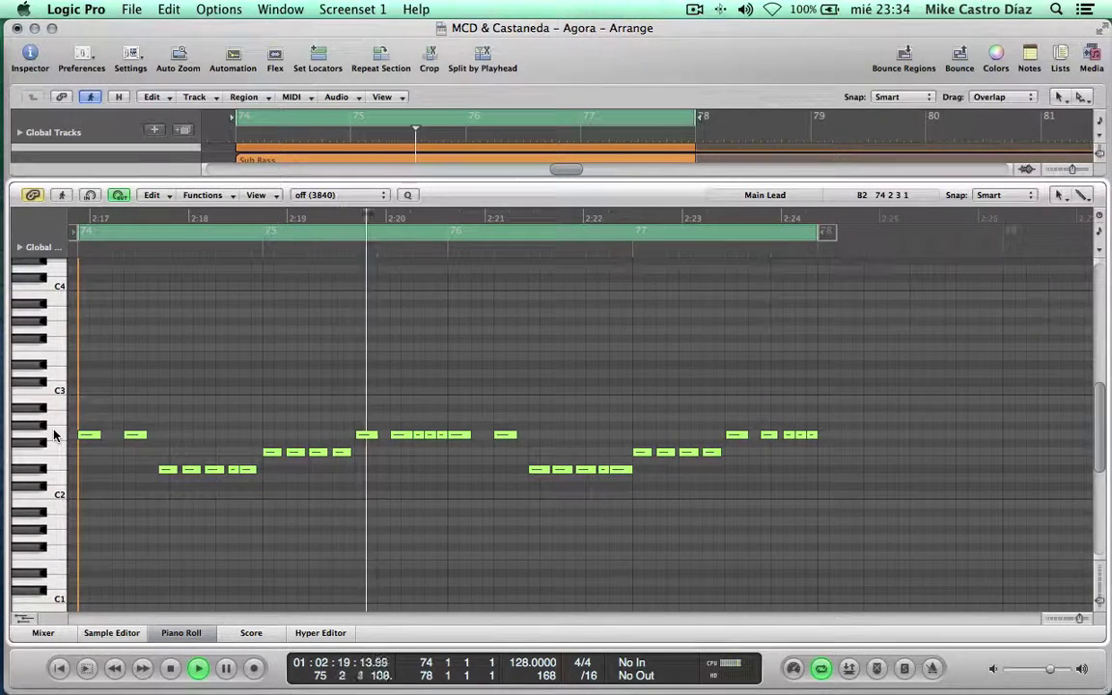
key(p)
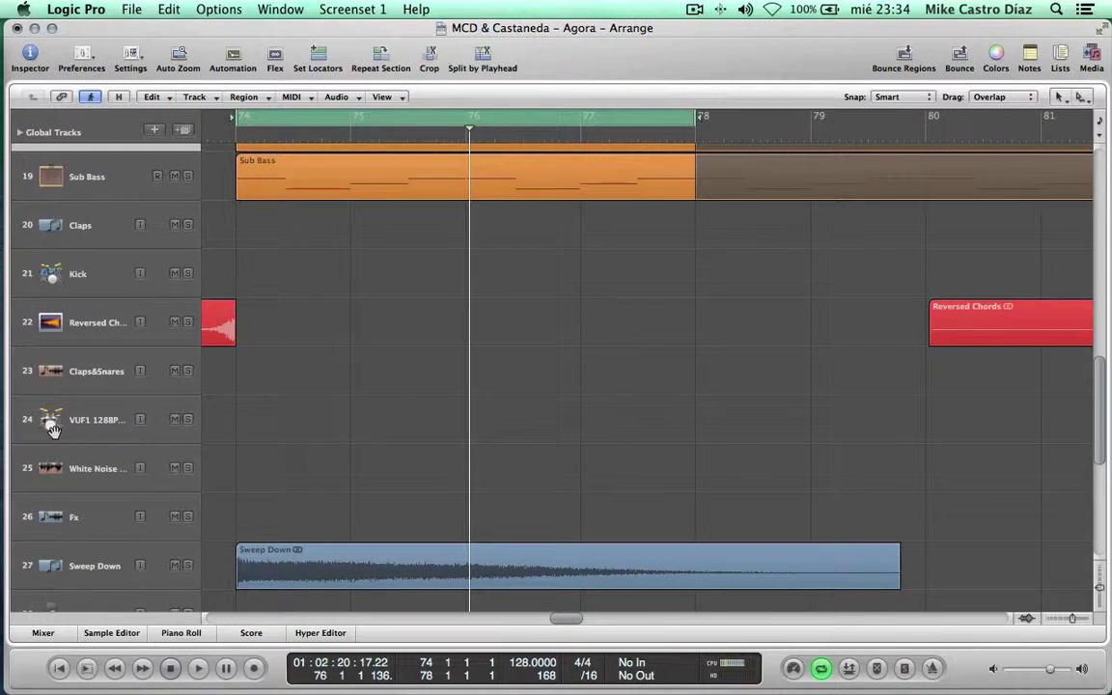
Inspect the Mid Bass track's BS TranceDriver preset in Sylenth1 and its stereo image in MultiMeter, closing both windows
scroll(374, 404, up, 4)
key(i)
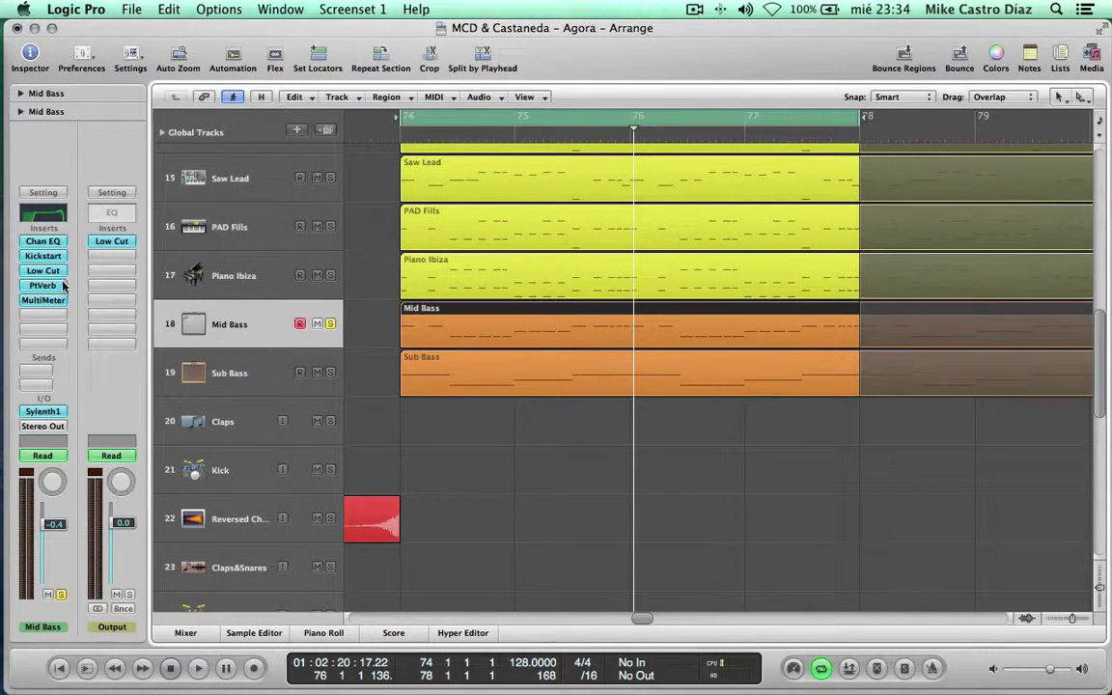
click(52, 412)
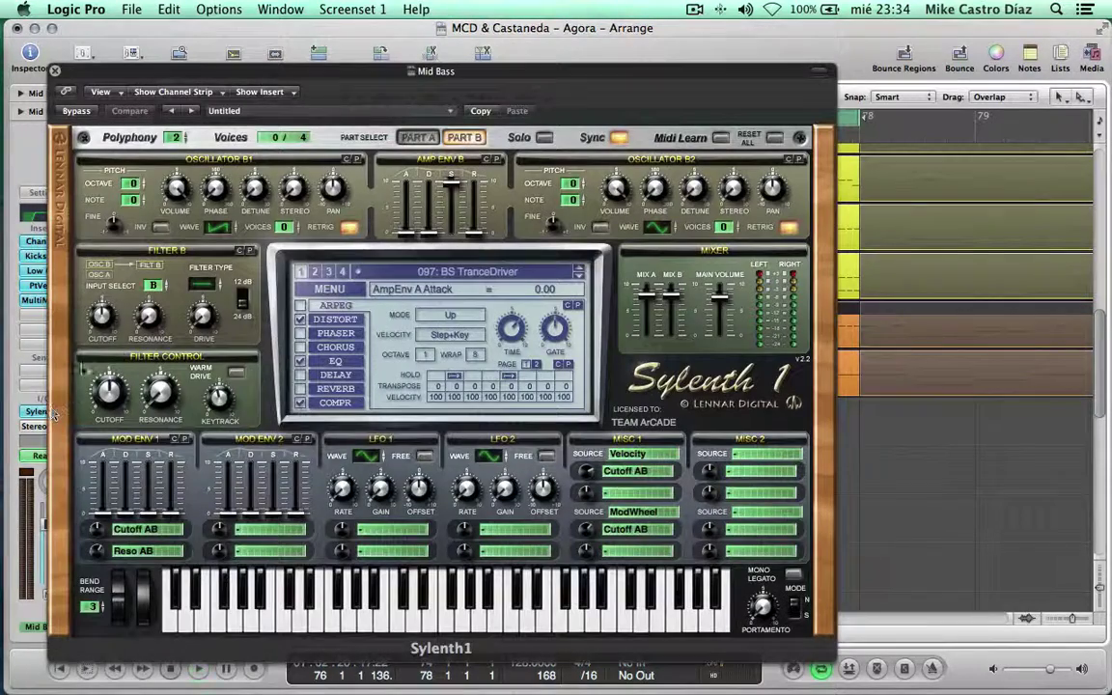
click(55, 73)
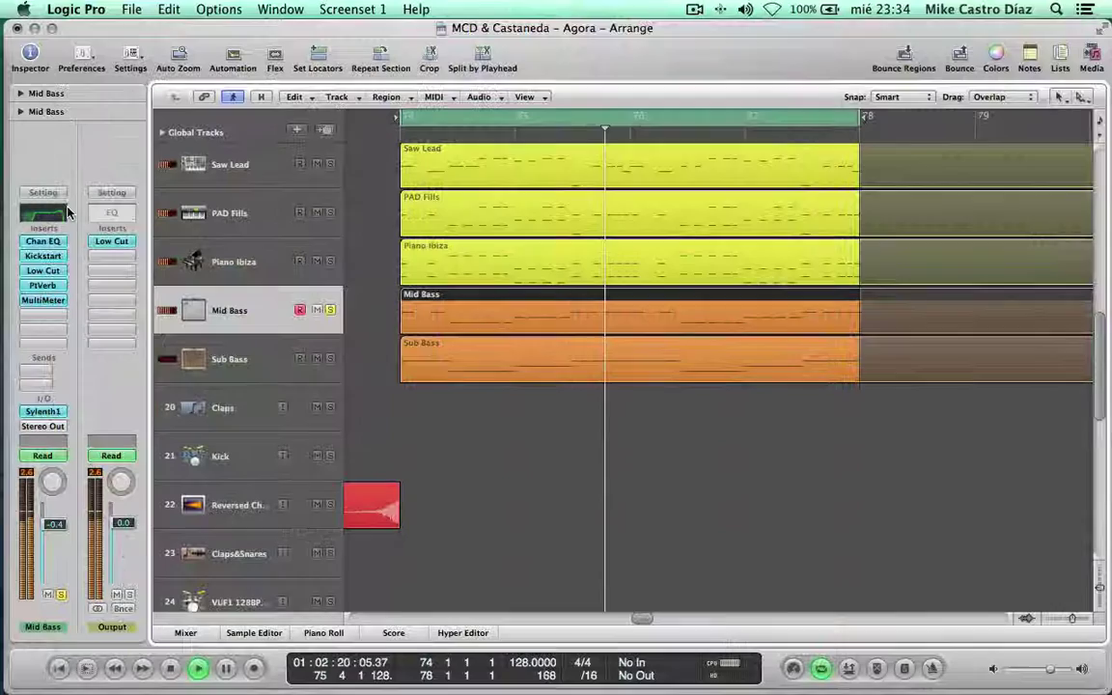
click(44, 301)
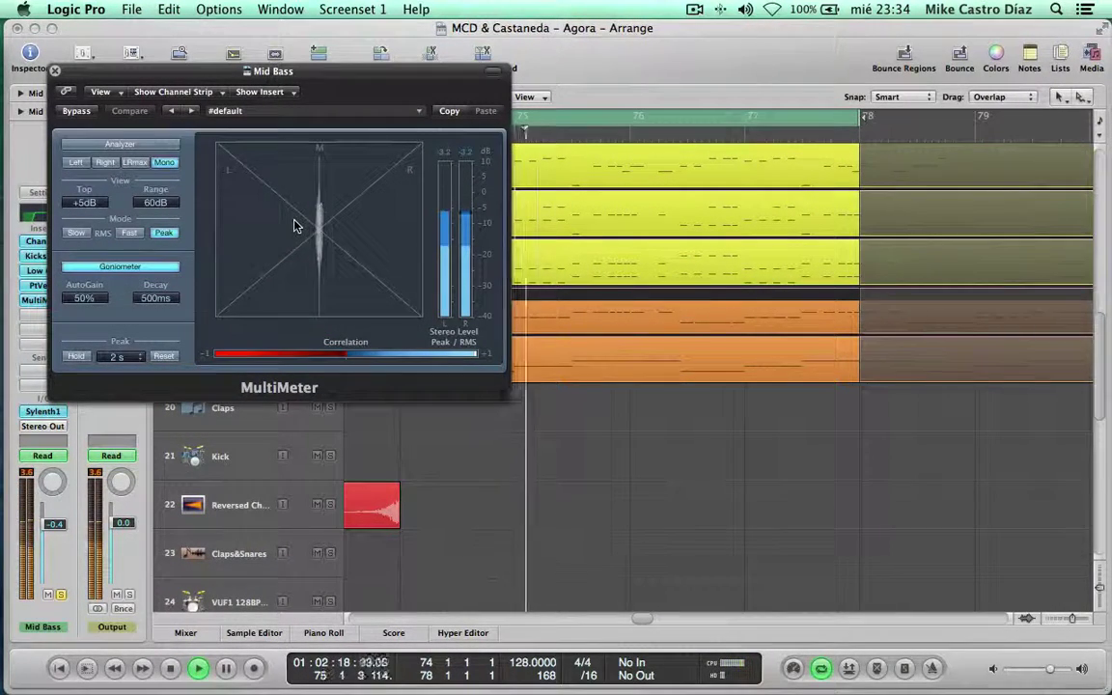
click(56, 73)
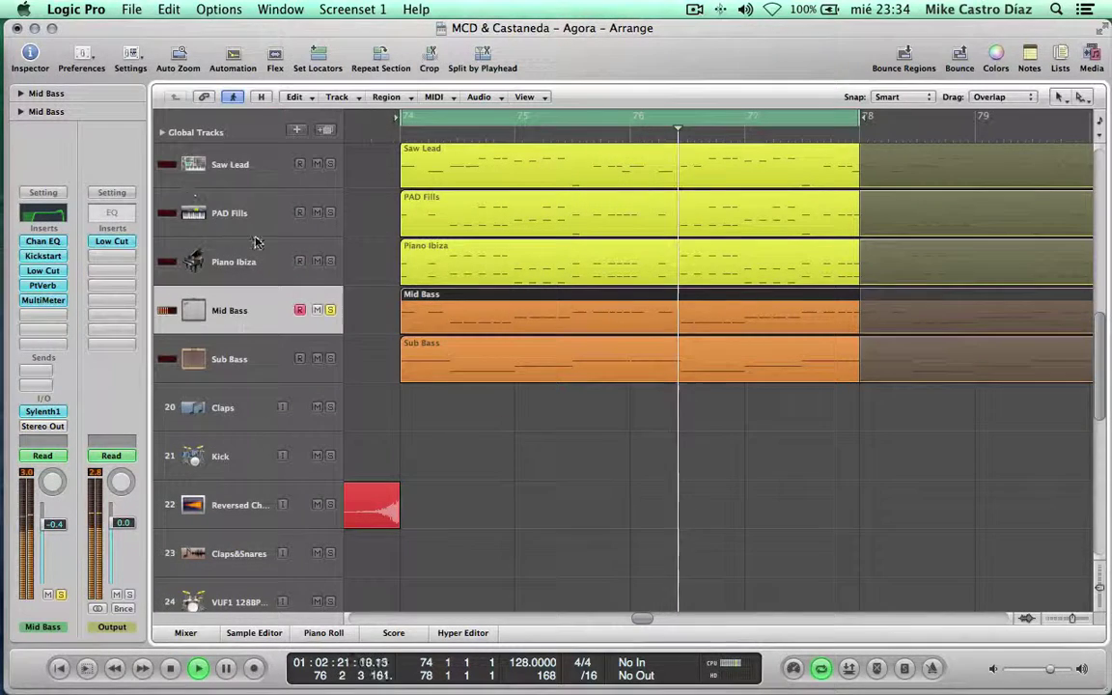
Switch the solo to the Sub Bass track and play it from bar 74
click(244, 364)
key(space)
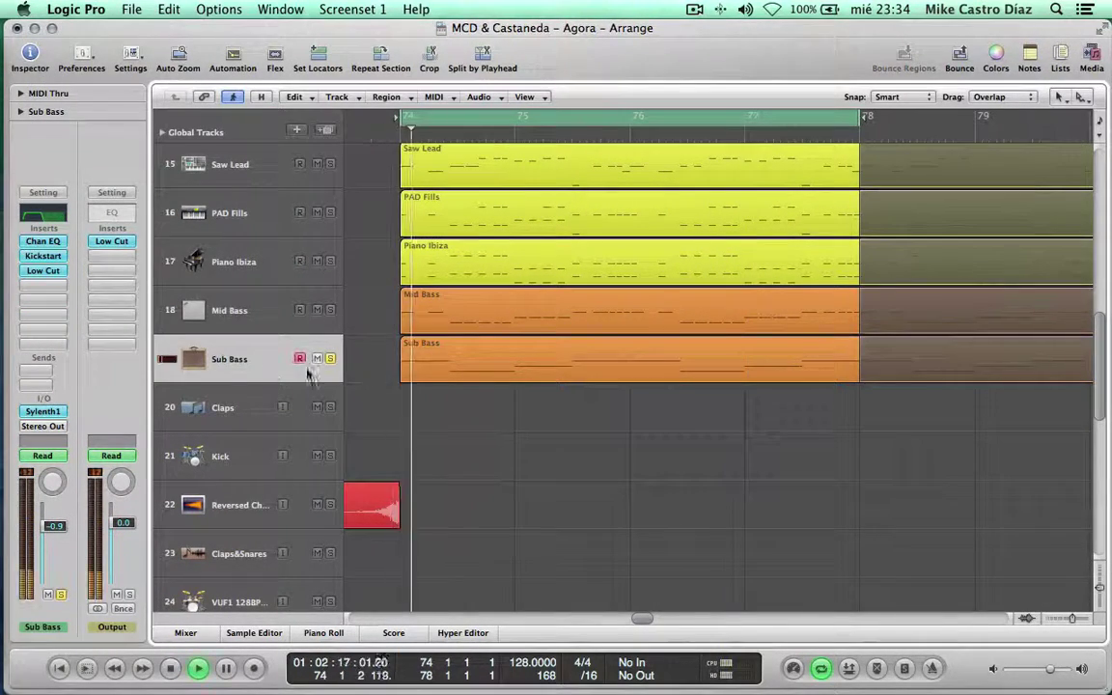
click(220, 367)
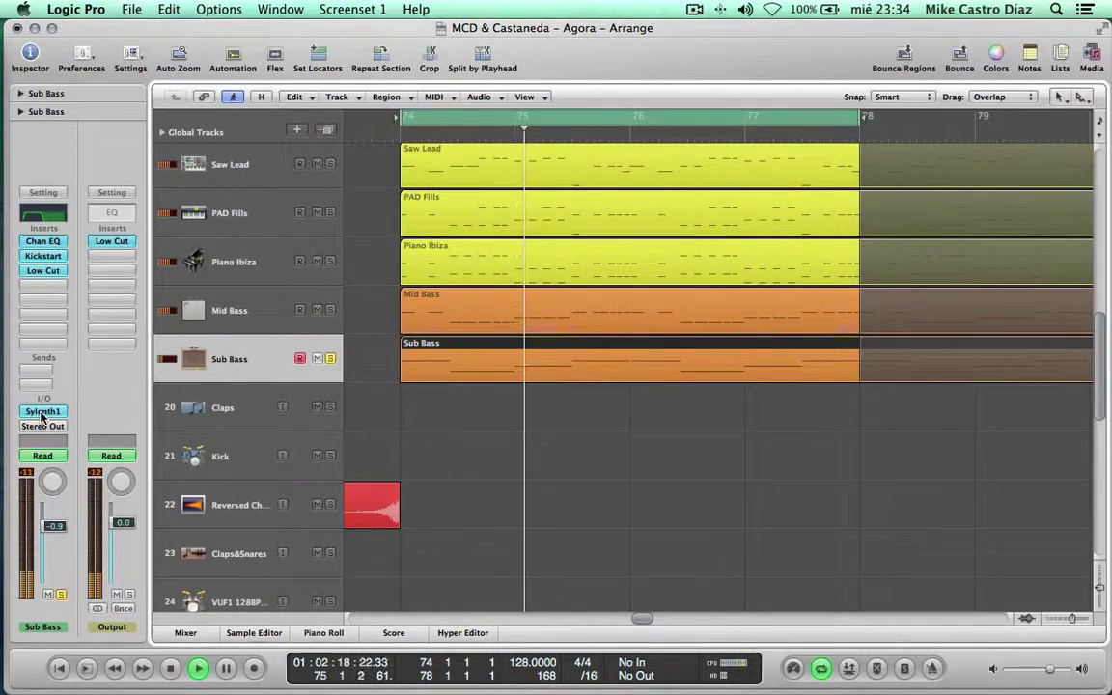
Inspect the Sub Bass track's Sylenth1 patch and its notes in the piano roll, closing each view
click(42, 412)
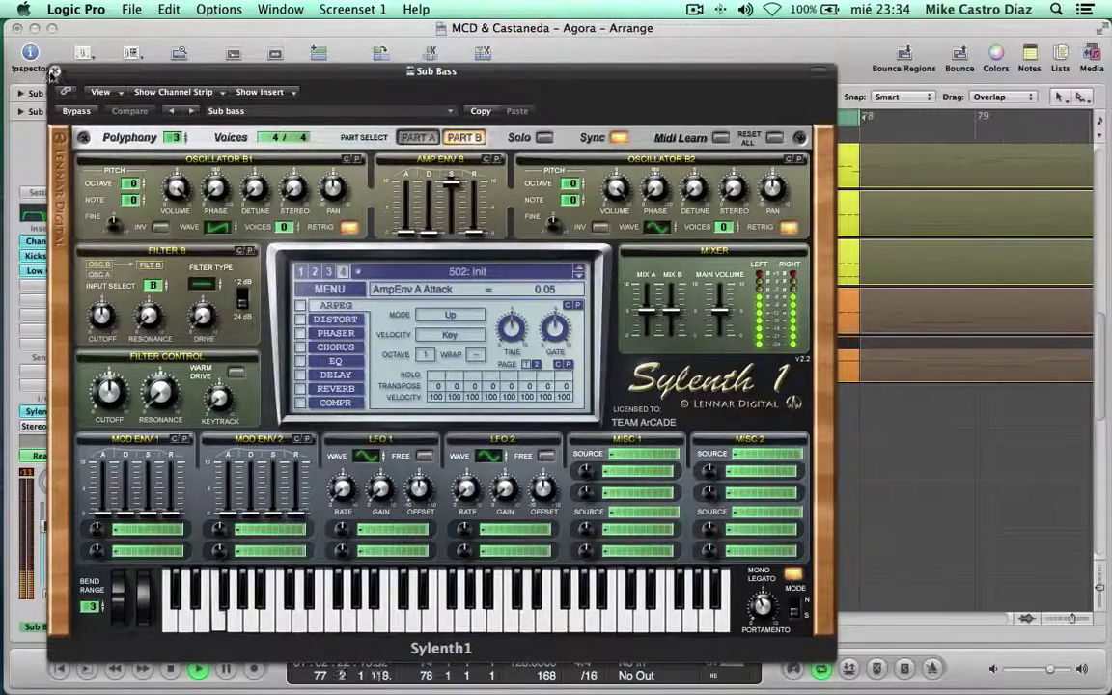
click(55, 72)
double_click(447, 356)
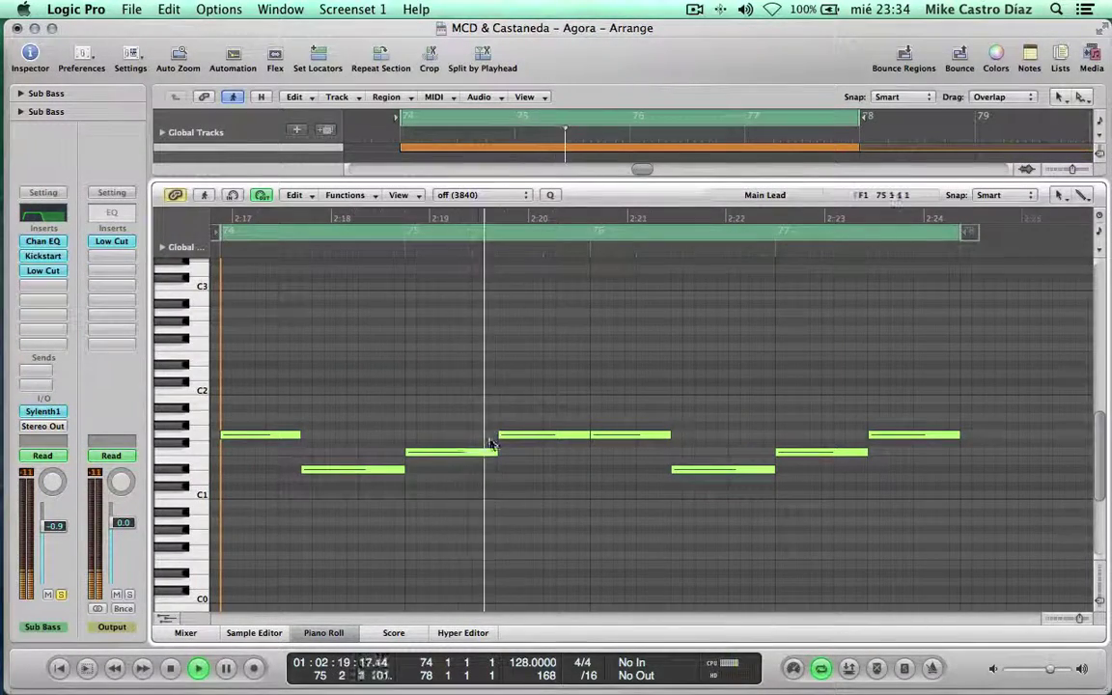
key(p)
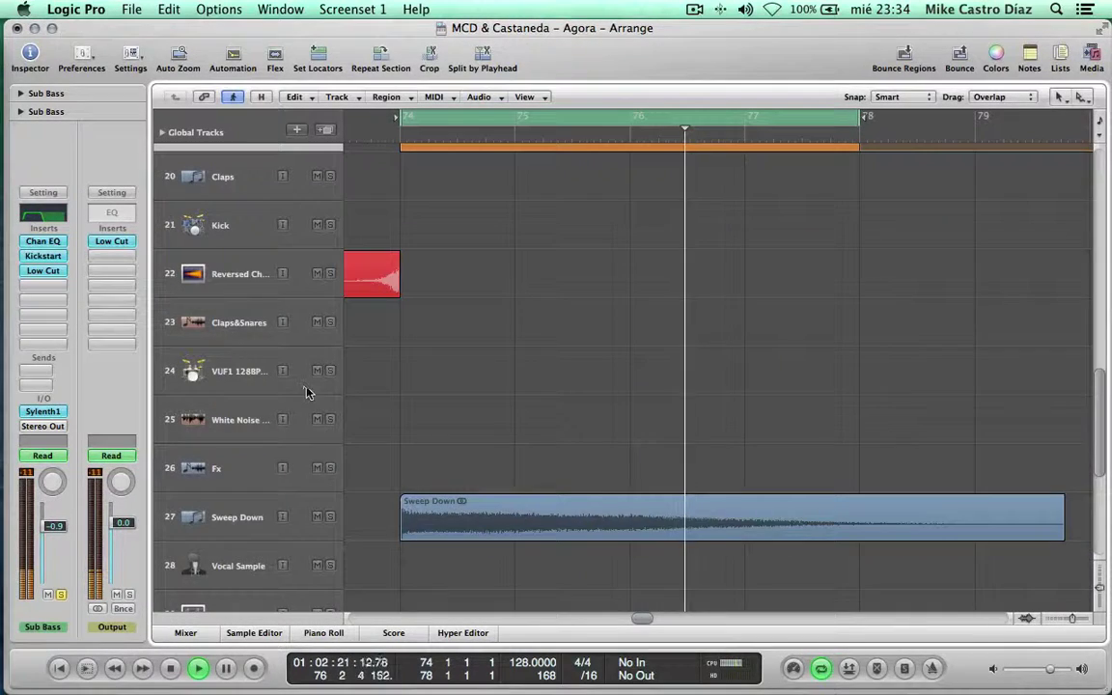
Clear the Sub Bass solo, play all tracks from bar 74 and turn off the cycle so playback continues past bar 78
scroll(349, 324, up, 3)
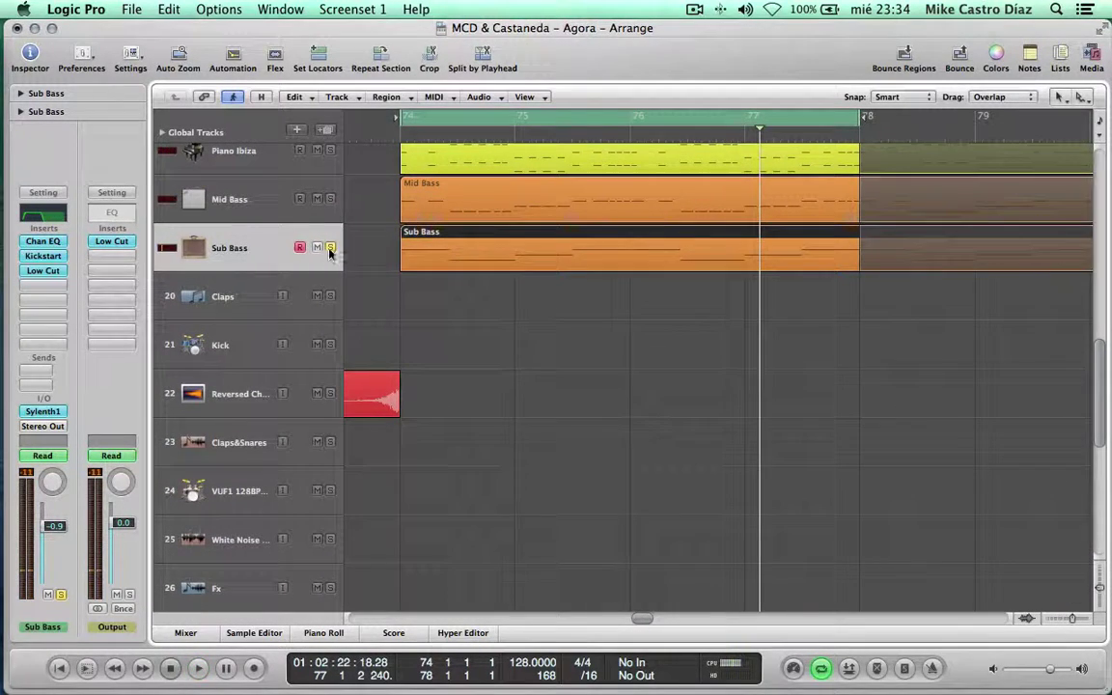
scroll(556, 373, up, 2)
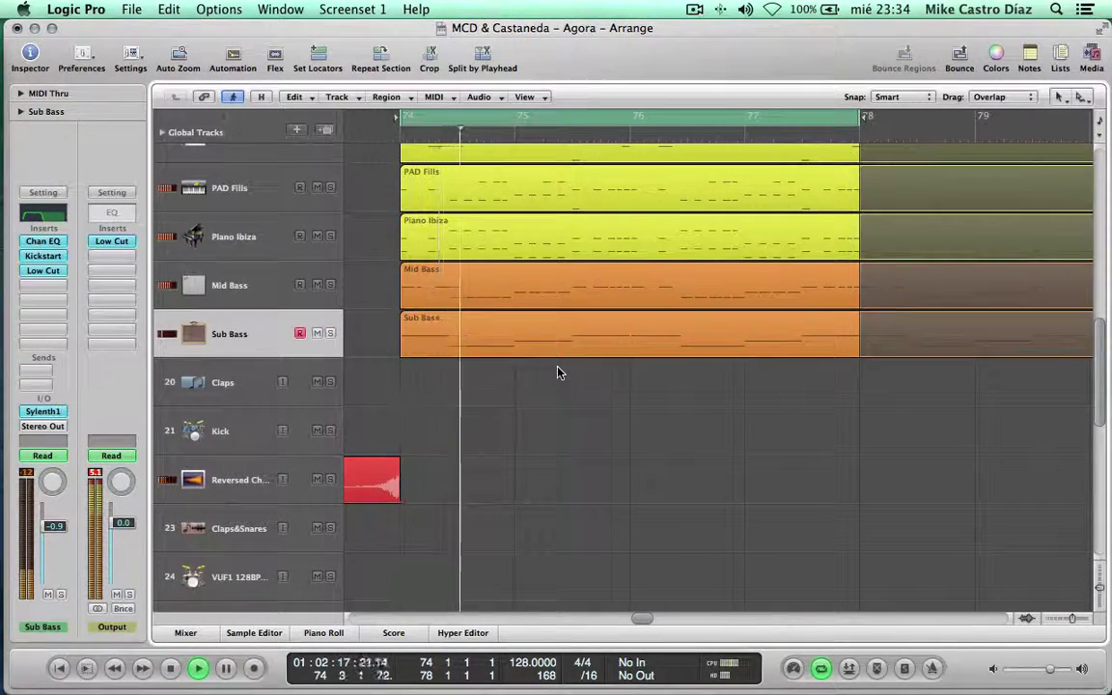
scroll(579, 382, up, 7)
scroll(582, 385, up, 2)
scroll(582, 385, down, 5)
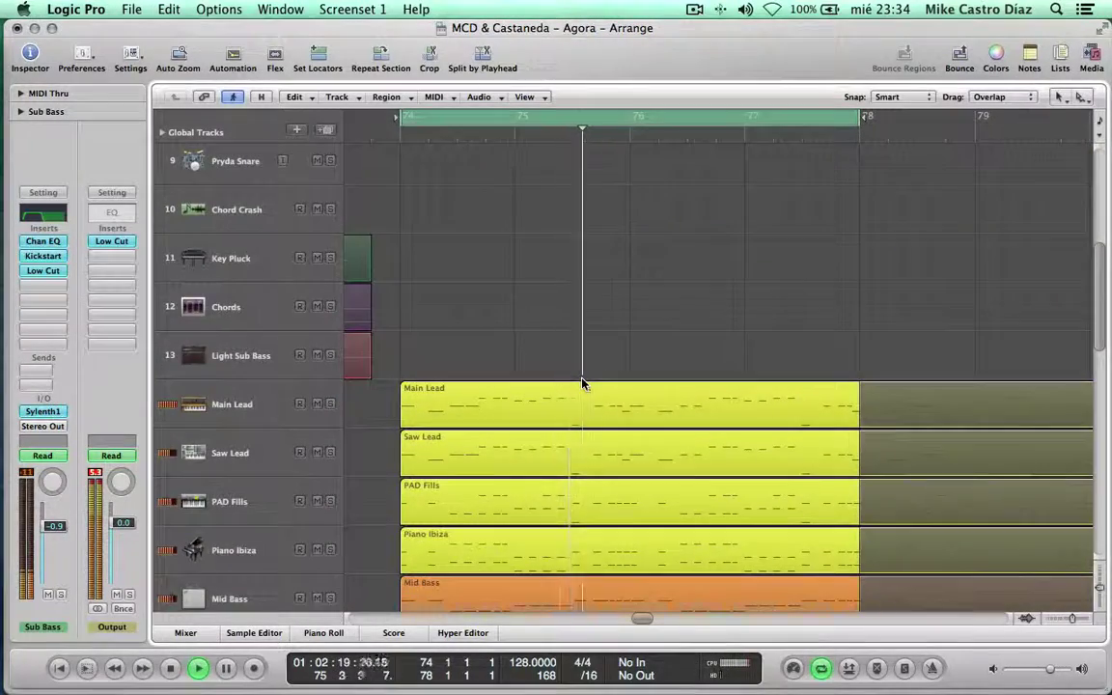
scroll(582, 383, down, 2)
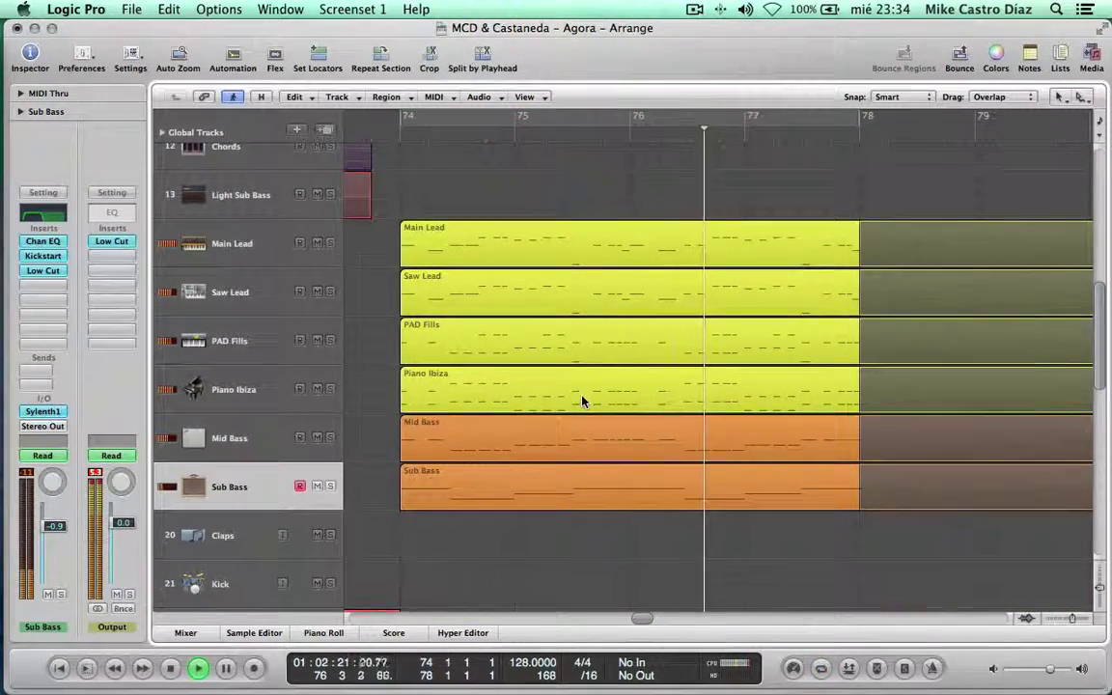
scroll(582, 396, down, 2)
scroll(582, 402, down, 3)
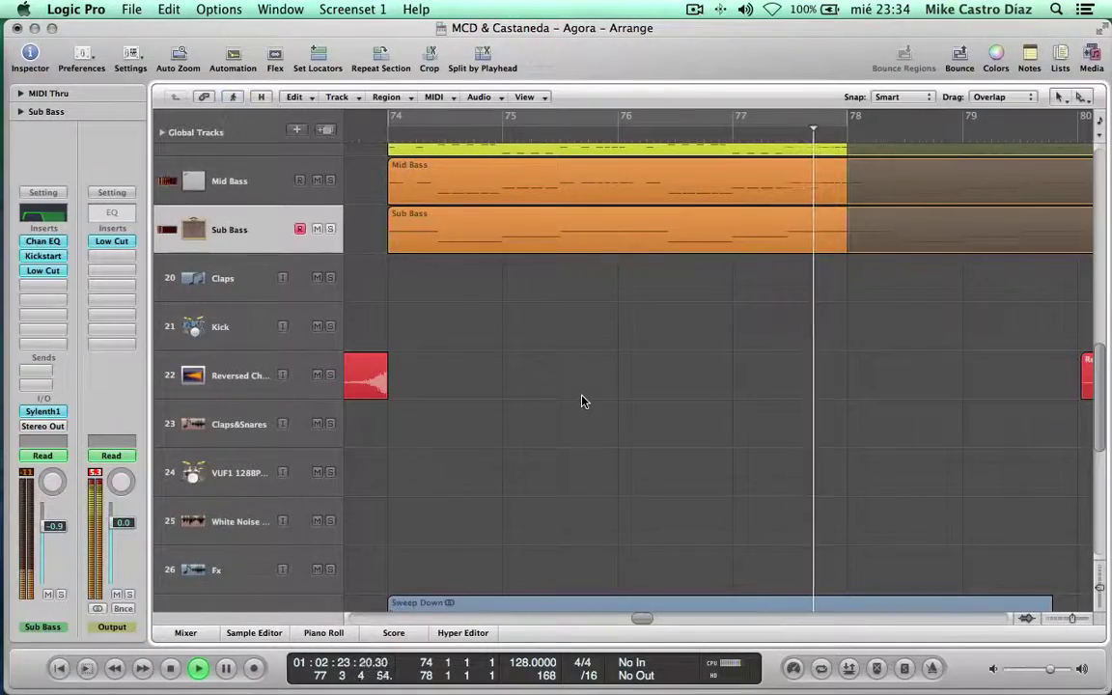
Show the arrangement with all tracks in view and zoom in on the section from bar 73 to bar 89
key(x)
key(x)
key(z)
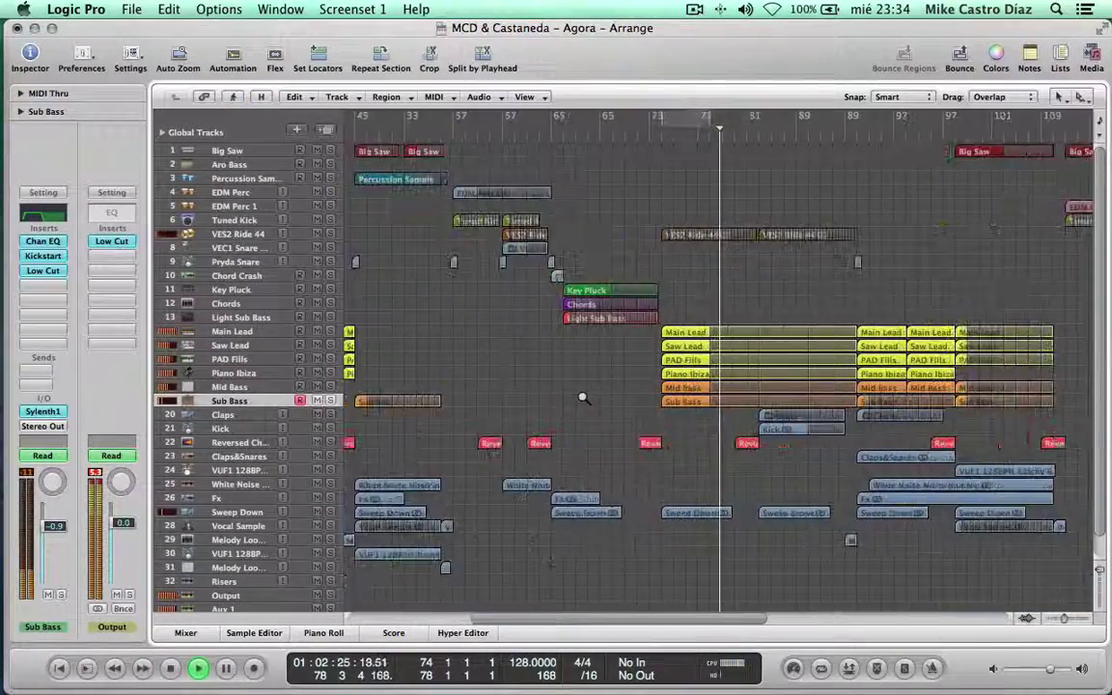
scroll(583, 402, right, 2)
scroll(583, 402, up, 5)
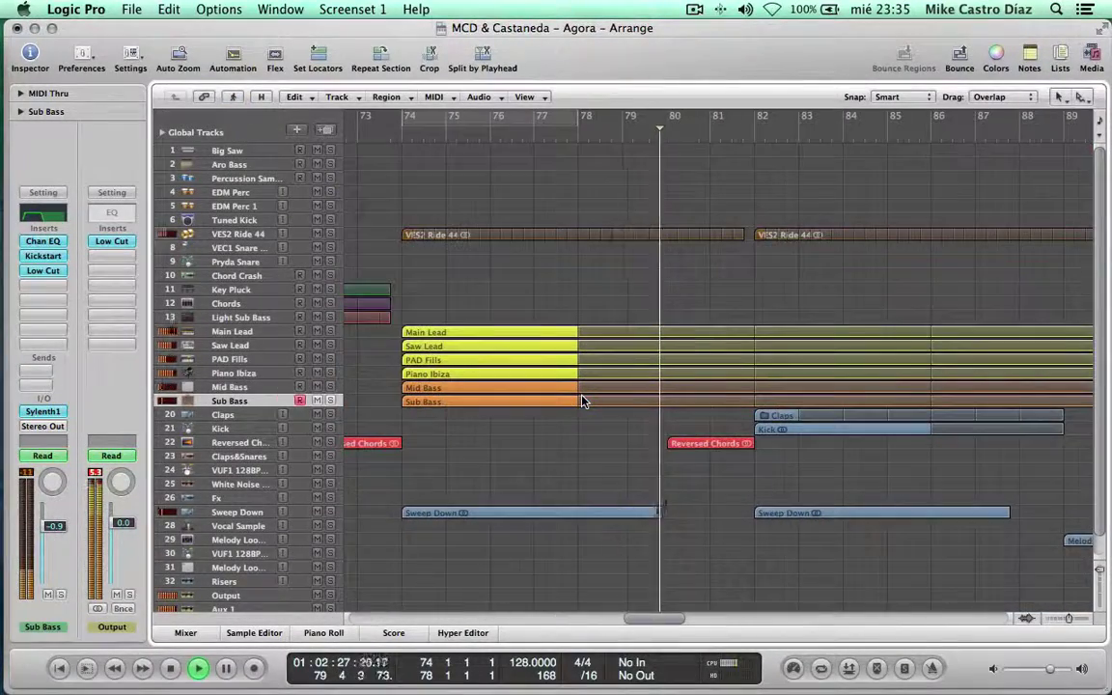
Solo the Reversed Chords and Sweep Down tracks, keeping only Sweep Down soloed, and play it from bar 74 and from bar 82
click(330, 443)
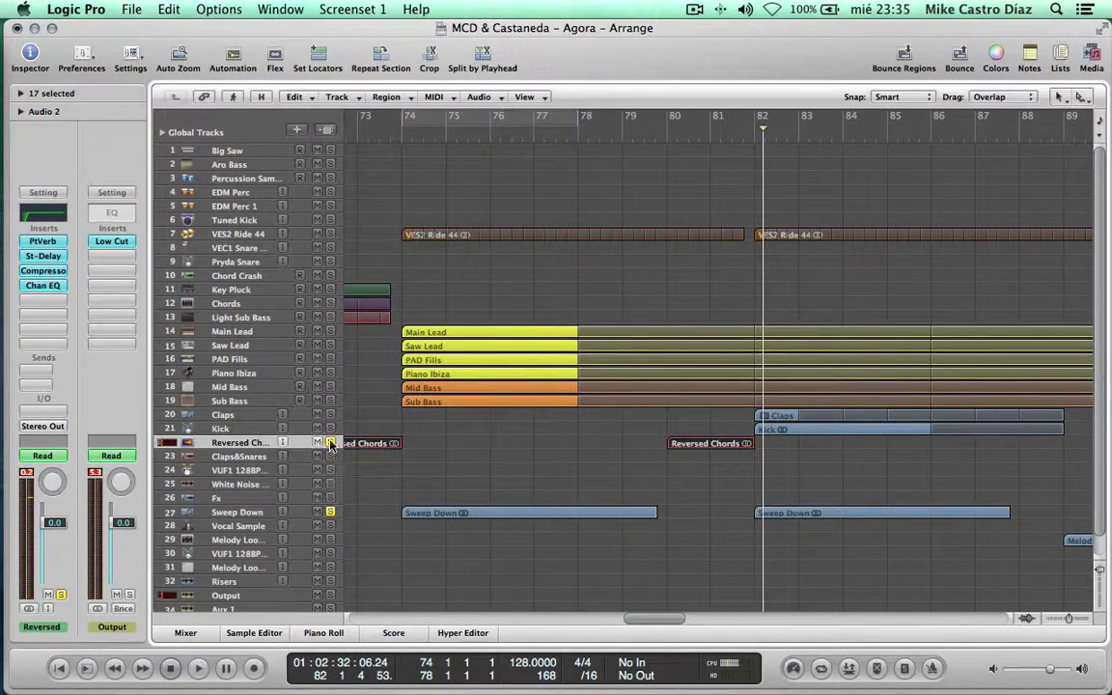
click(256, 509)
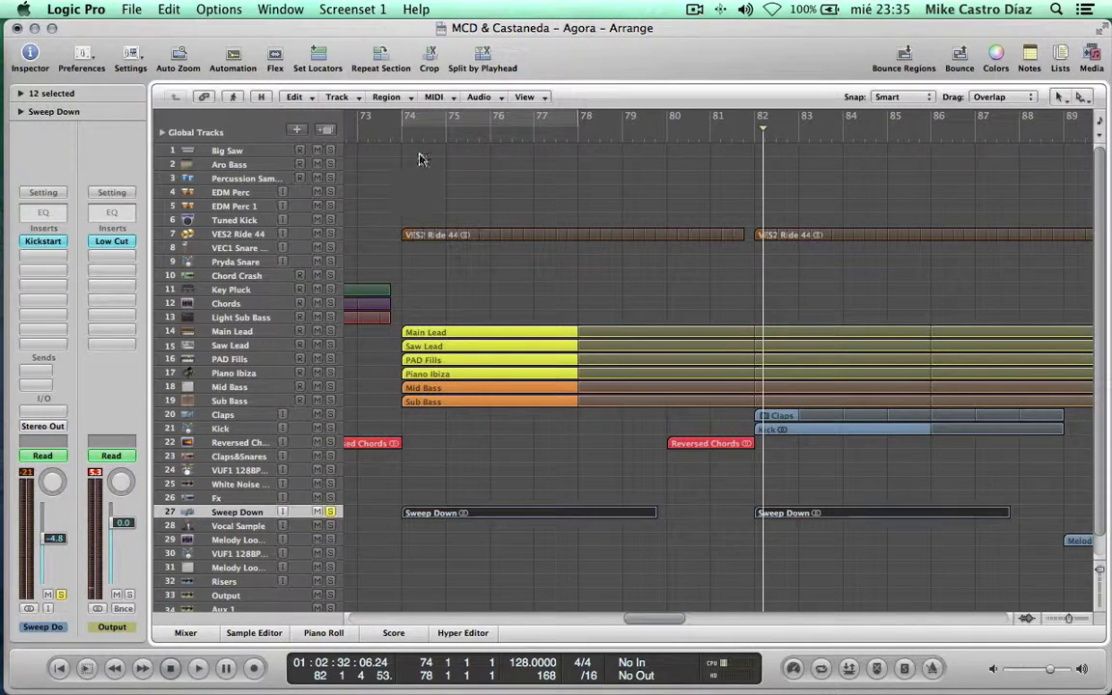
key(space)
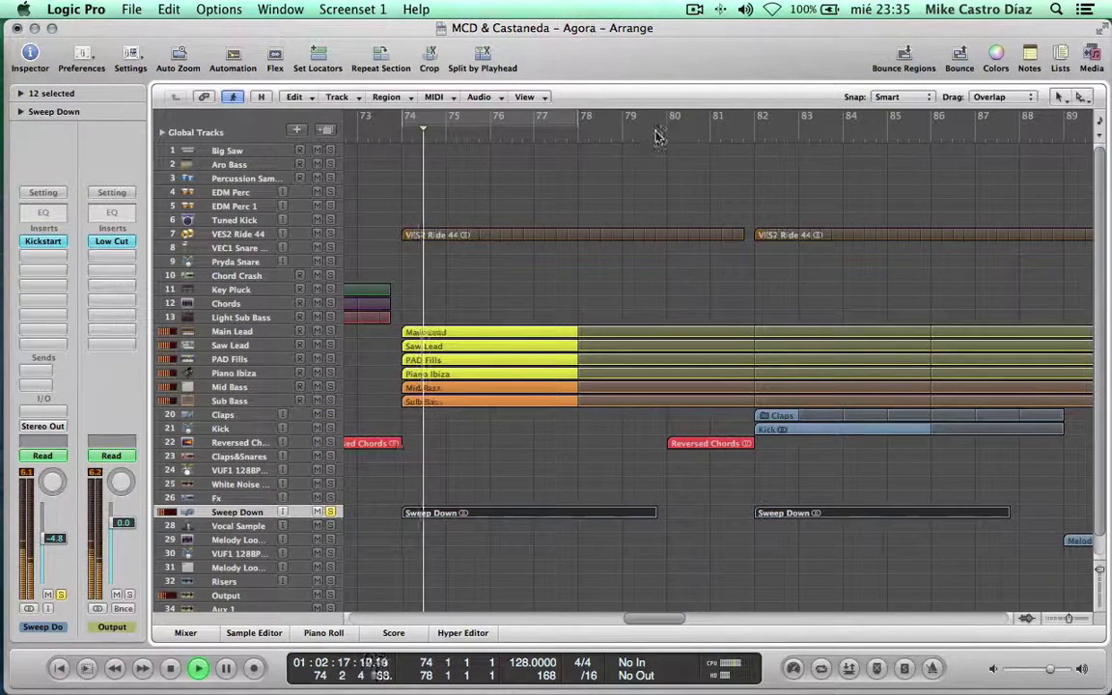
click(756, 138)
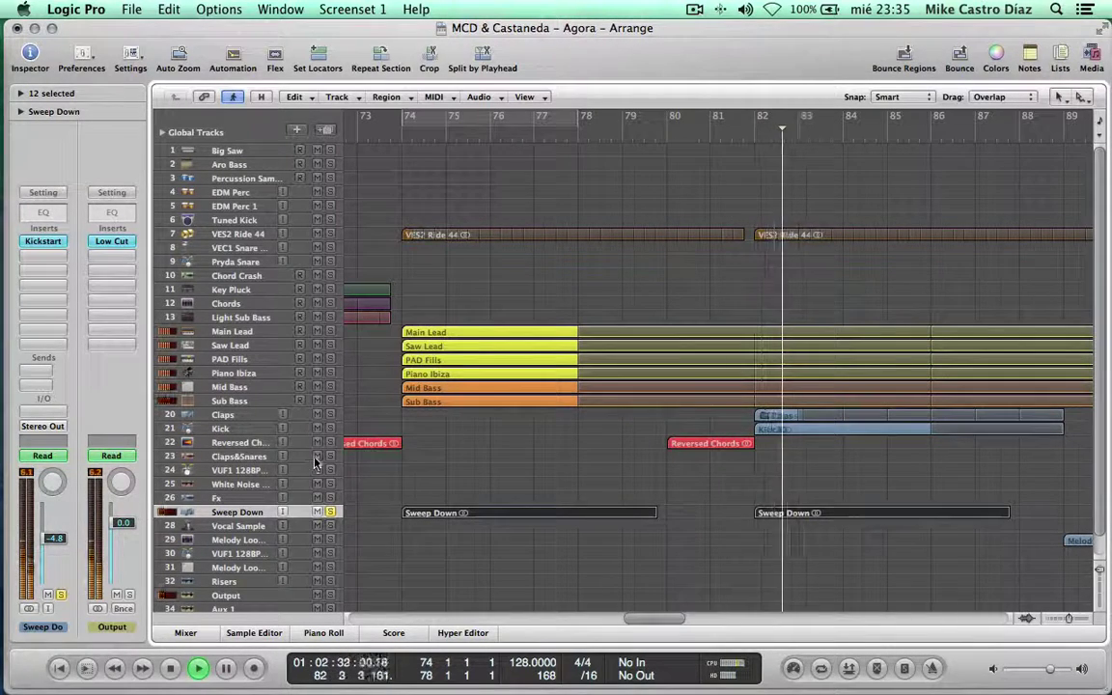
Switch the solo from Sweep Down to the Claps and Kick tracks and play them from bar 82
key(space)
click(331, 416)
click(331, 429)
click(330, 511)
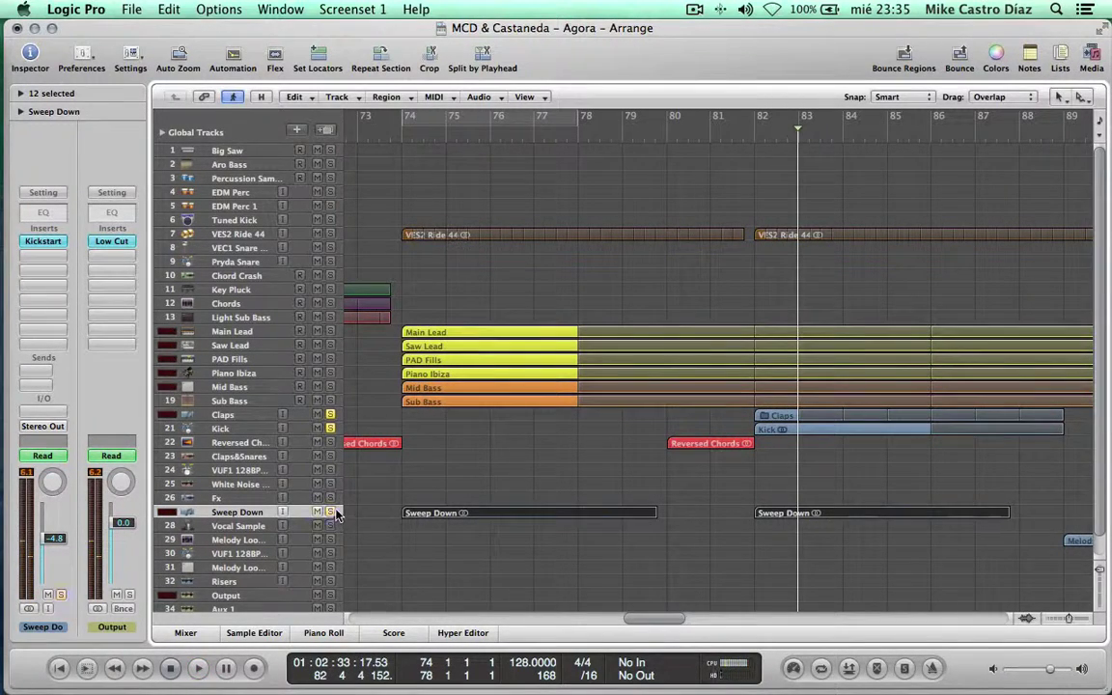
double_click(754, 133)
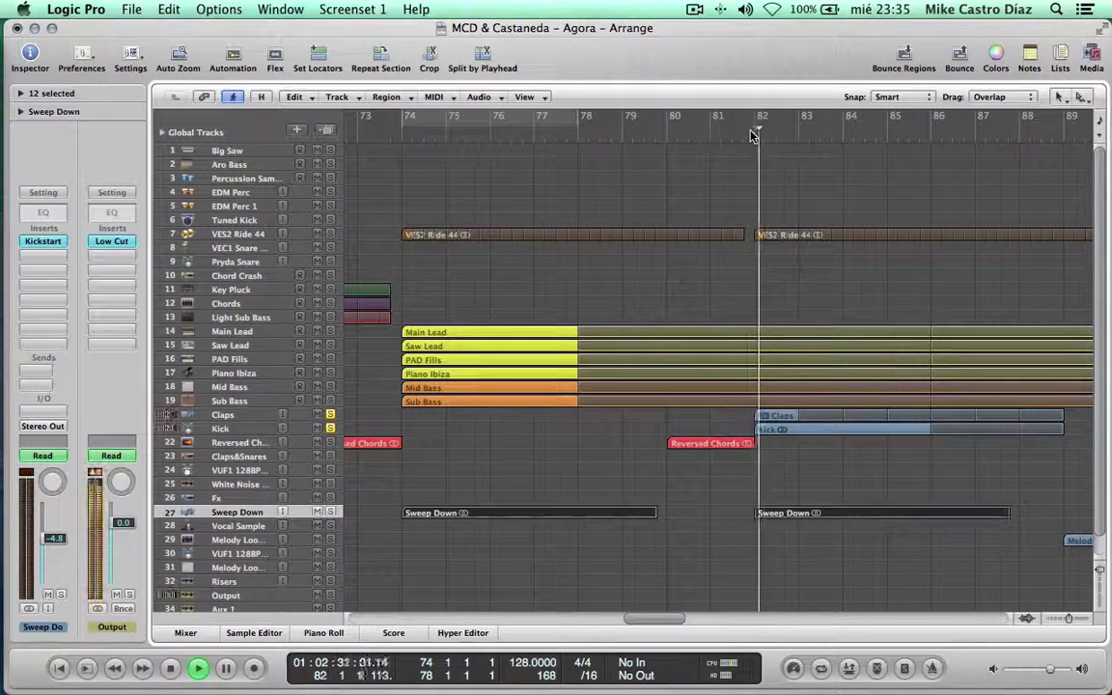
Add the VES2 Ride 44 track to the solo, then clear all solos and play the full mix from bar 81
click(330, 234)
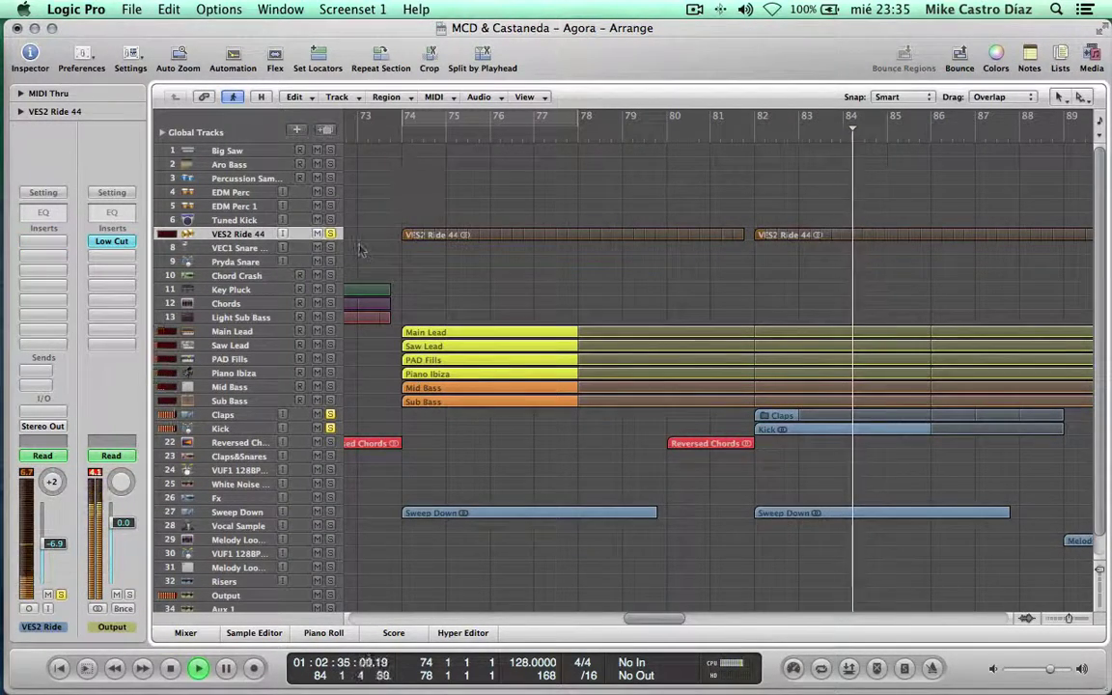
key(space)
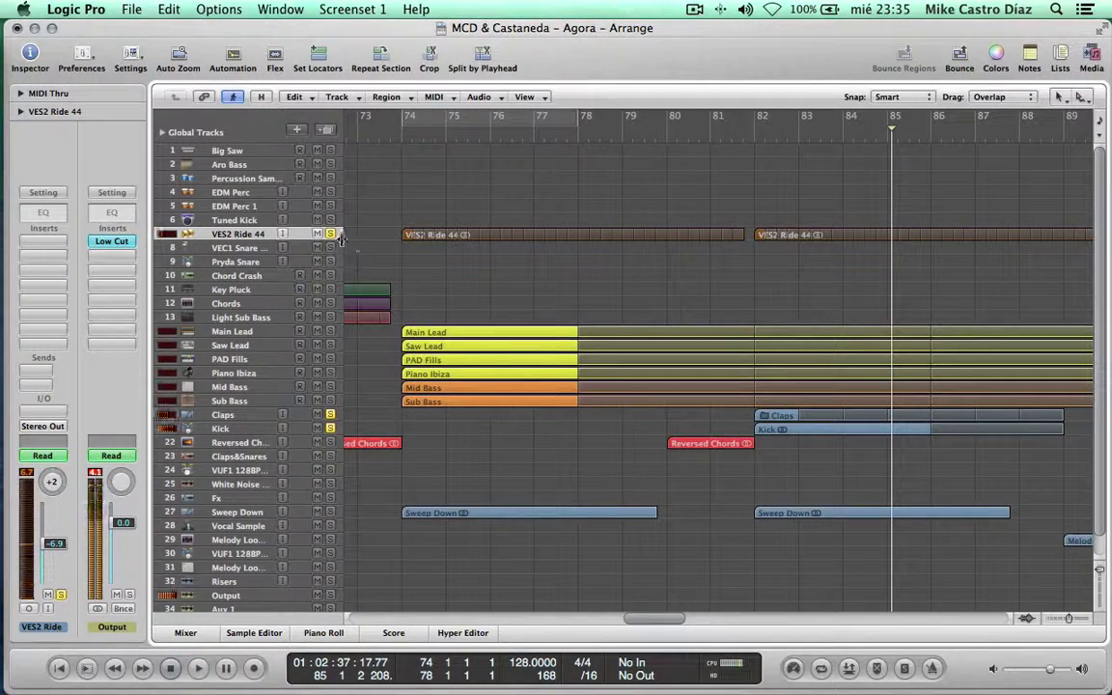
click(726, 133)
key(space)
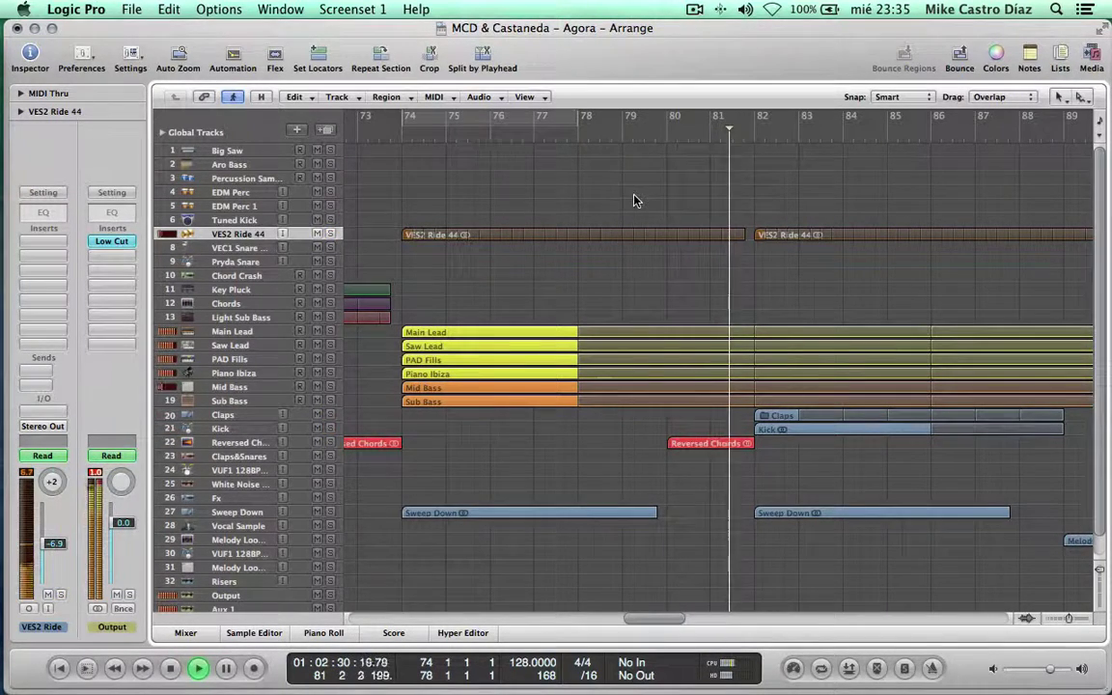
Set a cycle range over bars 82 to 86 and select the lead regions from Main Lead to Piano Ibiza
click(338, 332)
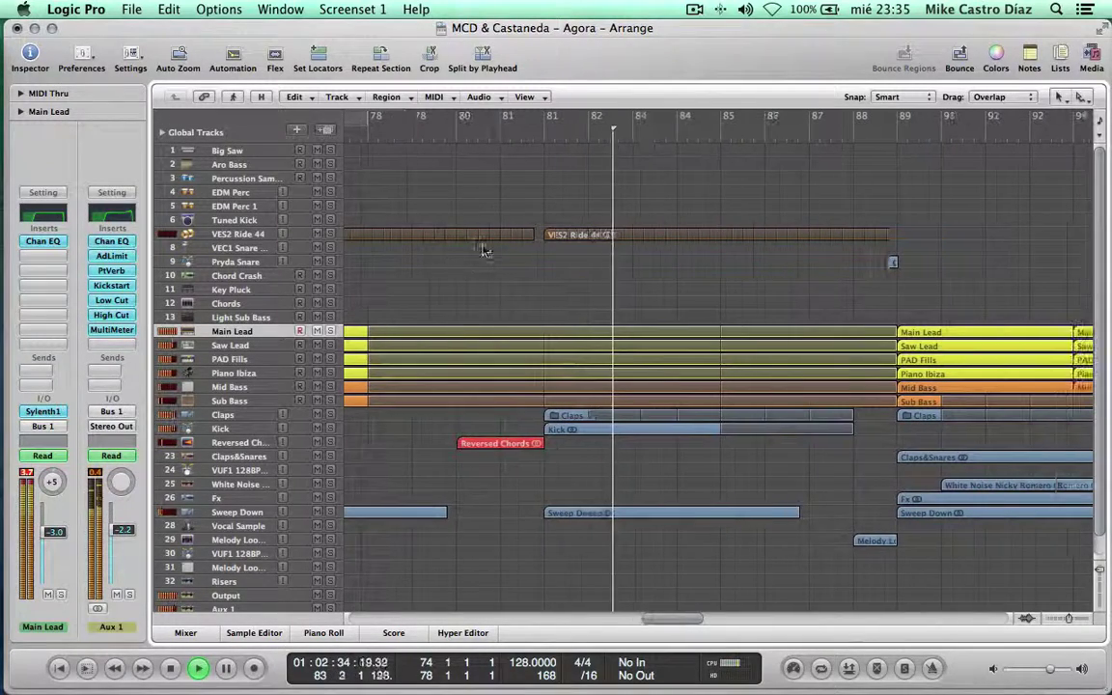
drag(546, 124, 730, 124)
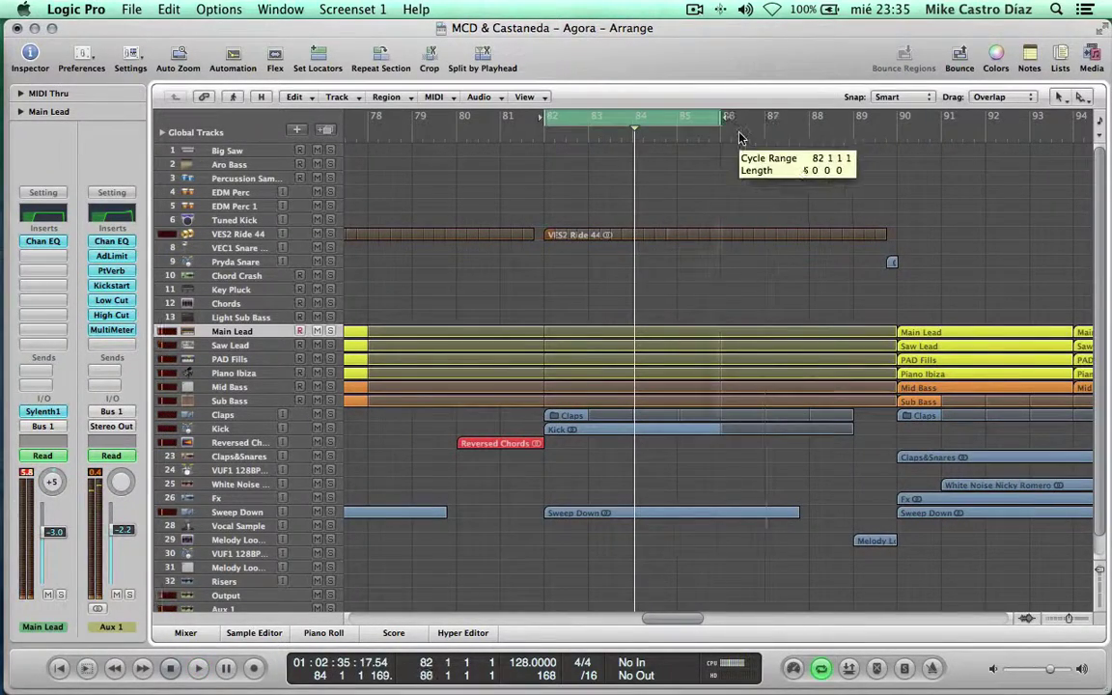
drag(447, 327, 450, 374)
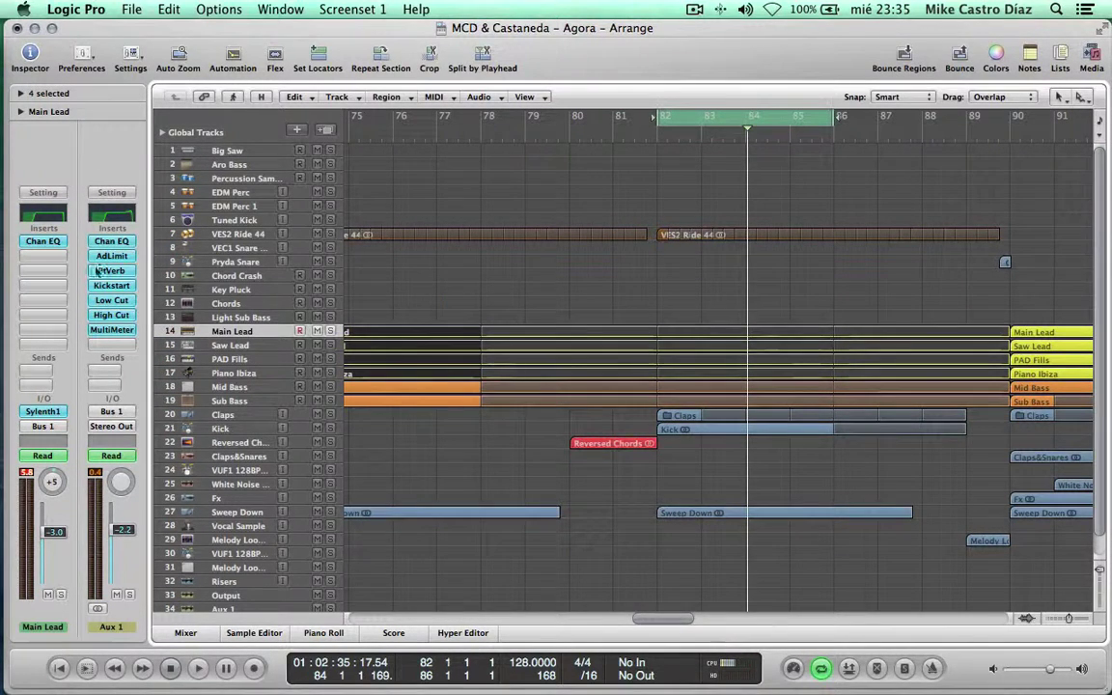
Inspect the Kickstart sidechain effect on the Main Lead's Aux 1 bus during playback and close it
click(118, 287)
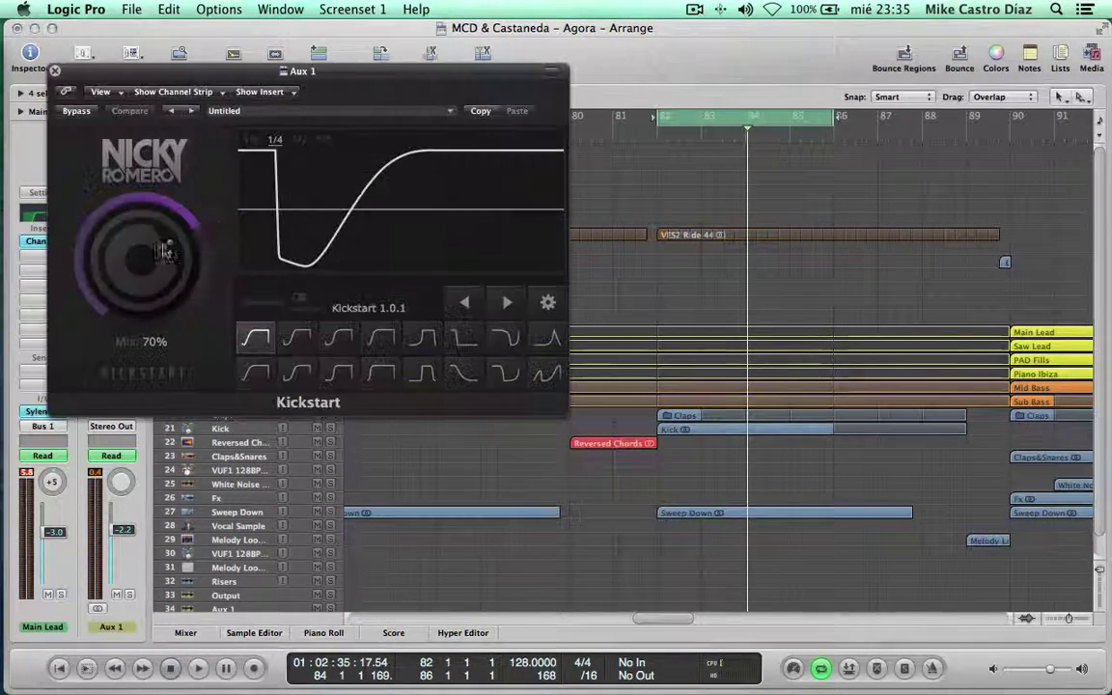
key(space)
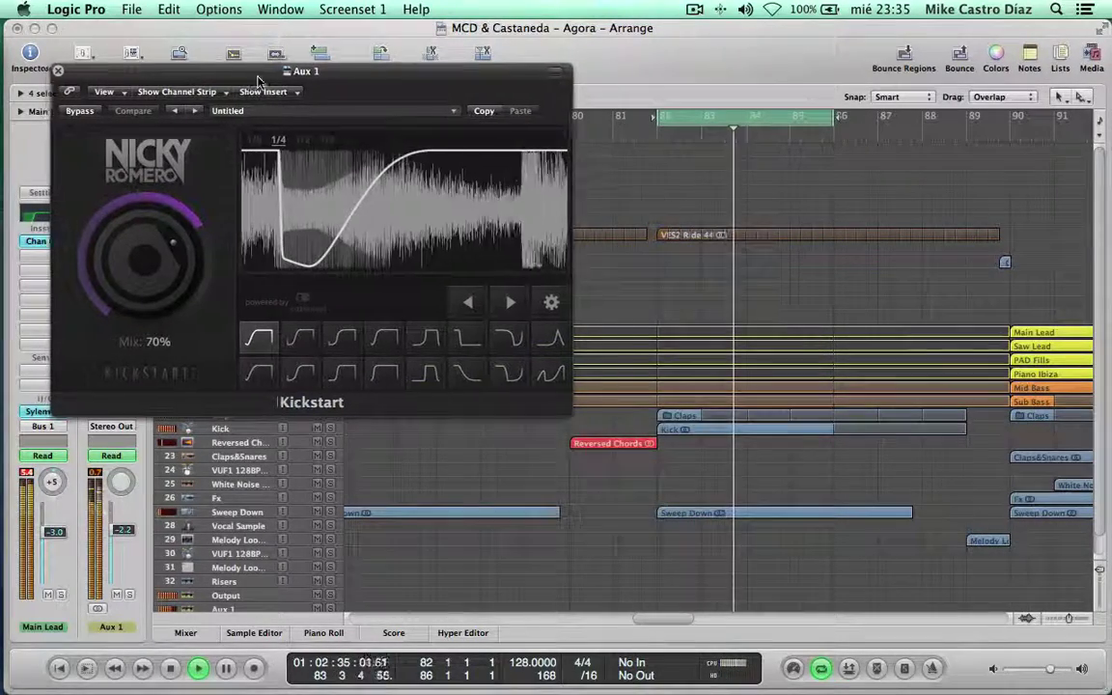
drag(248, 83, 459, 132)
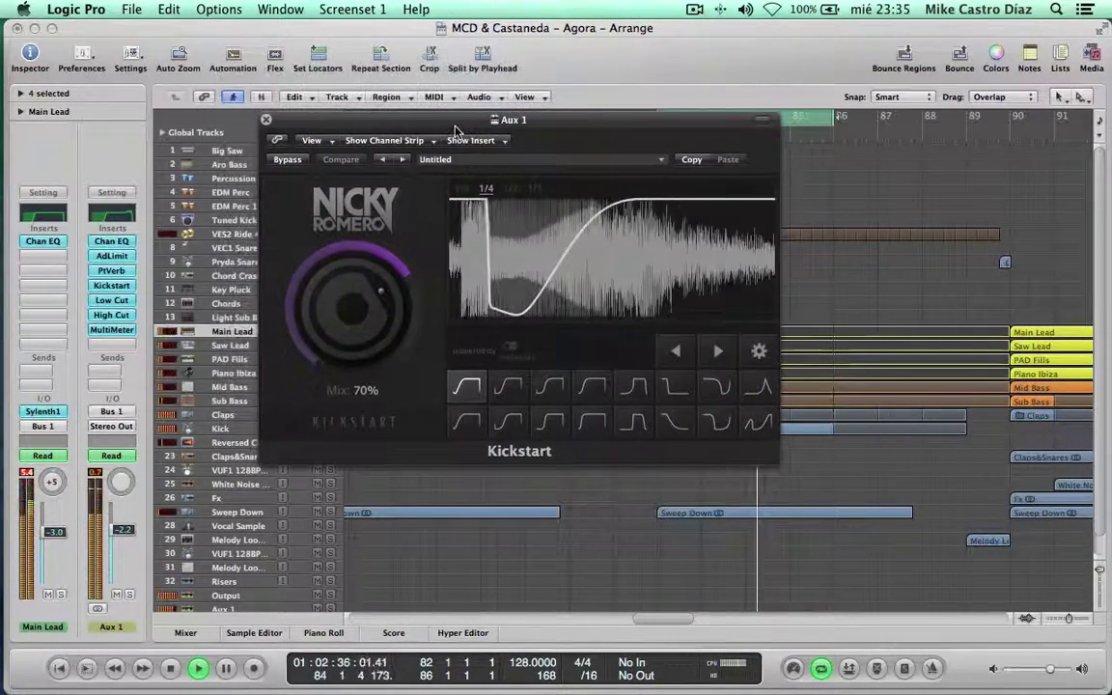
click(266, 122)
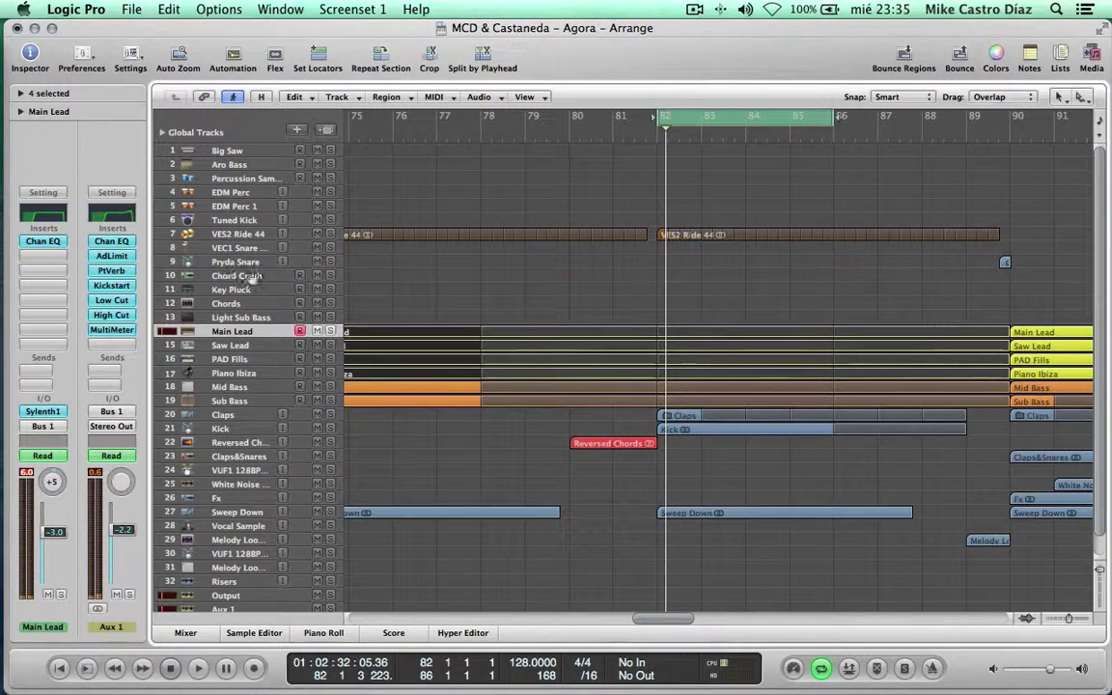
Examine the stereo image and levels of the Aux 1 bus in the MultiMeter during playback and close it
click(255, 334)
click(112, 331)
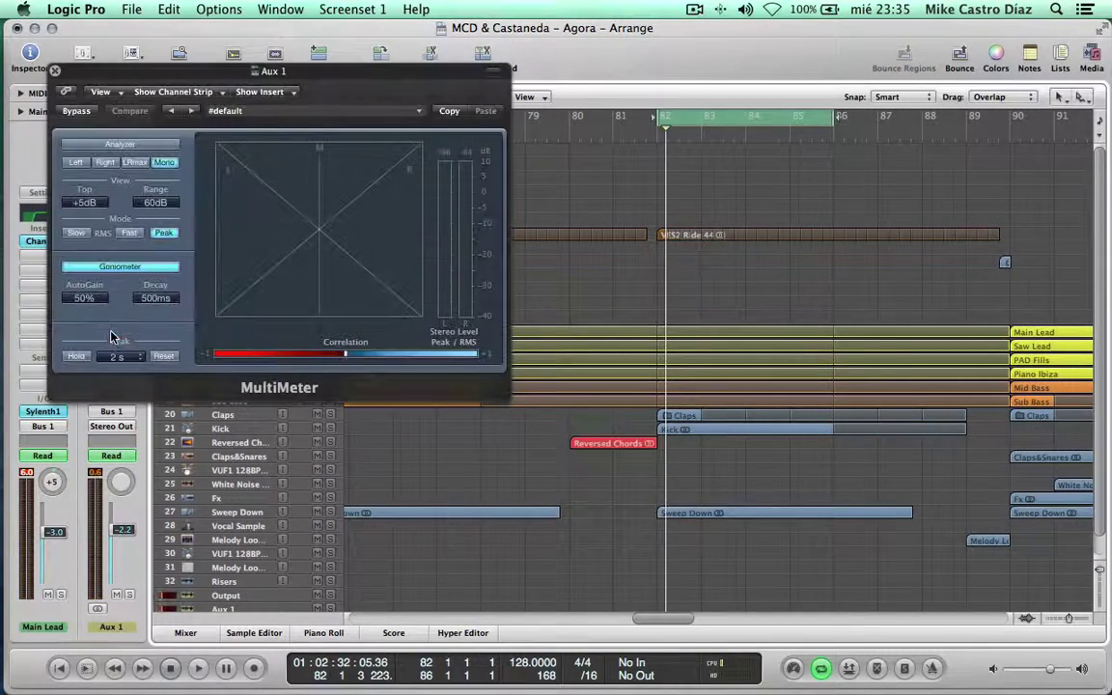
key(space)
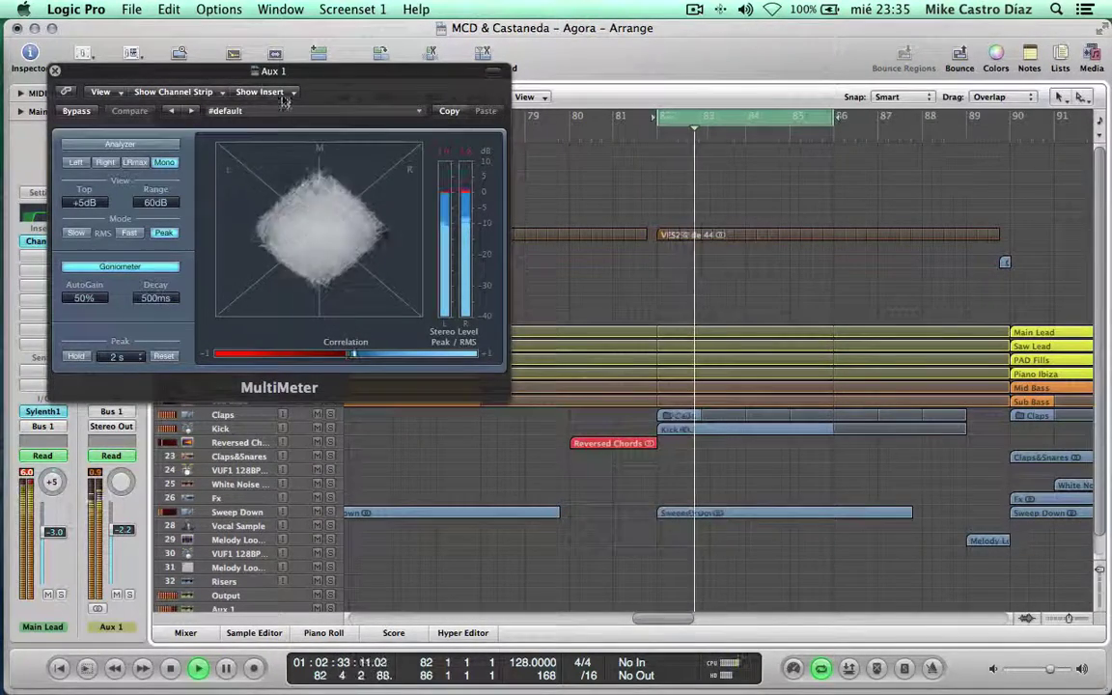
drag(292, 72, 734, 127)
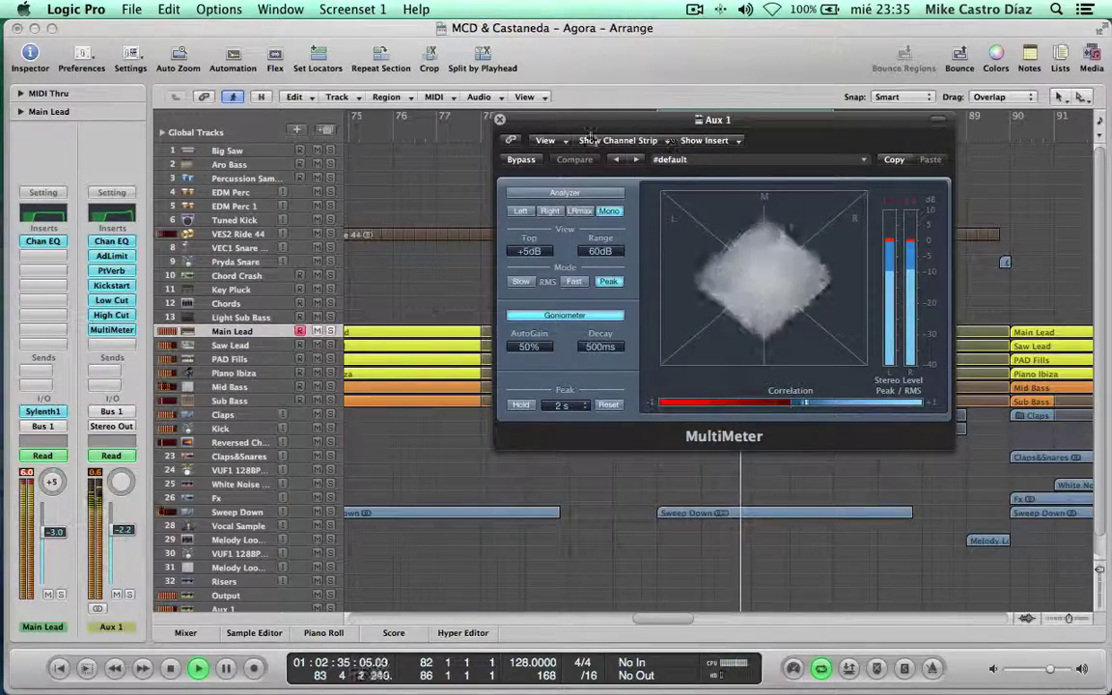
click(499, 119)
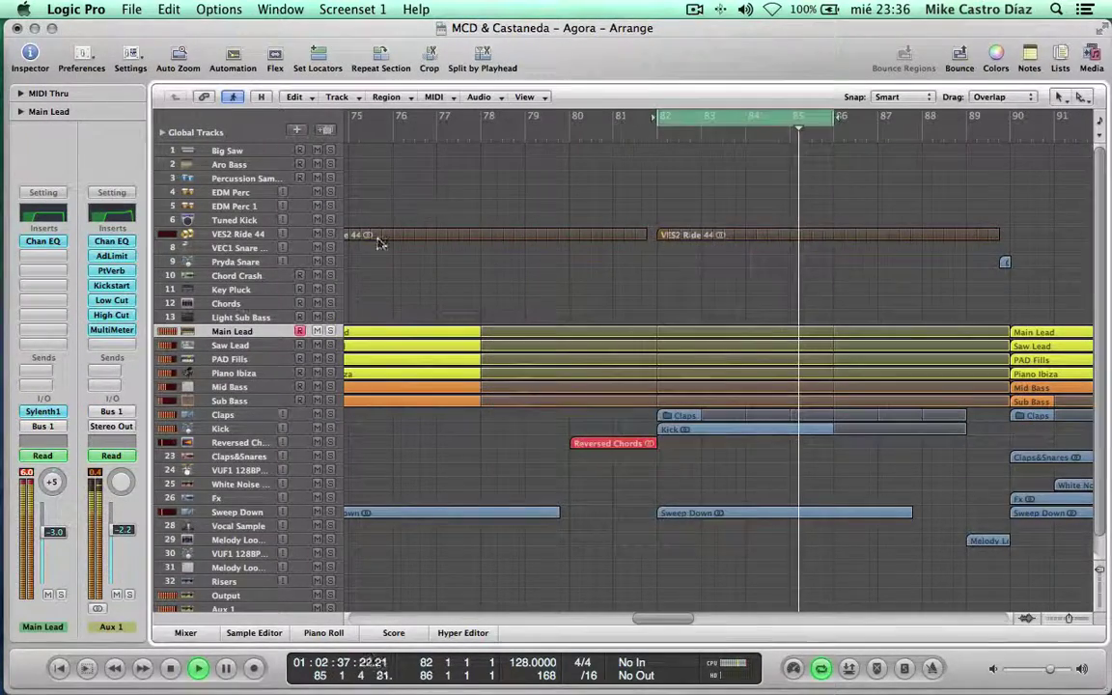
Inspect the Adaptive Limiter on Aux 1, then its Channel EQ with the analyzer briefly on during playback, closing each
click(112, 256)
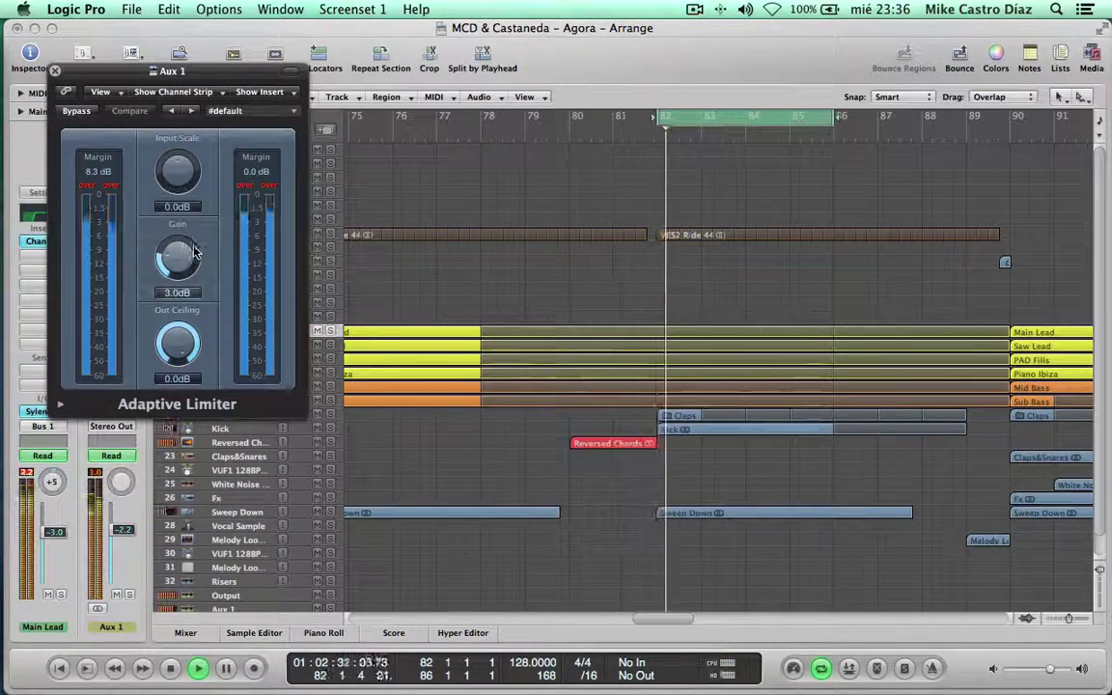
click(56, 73)
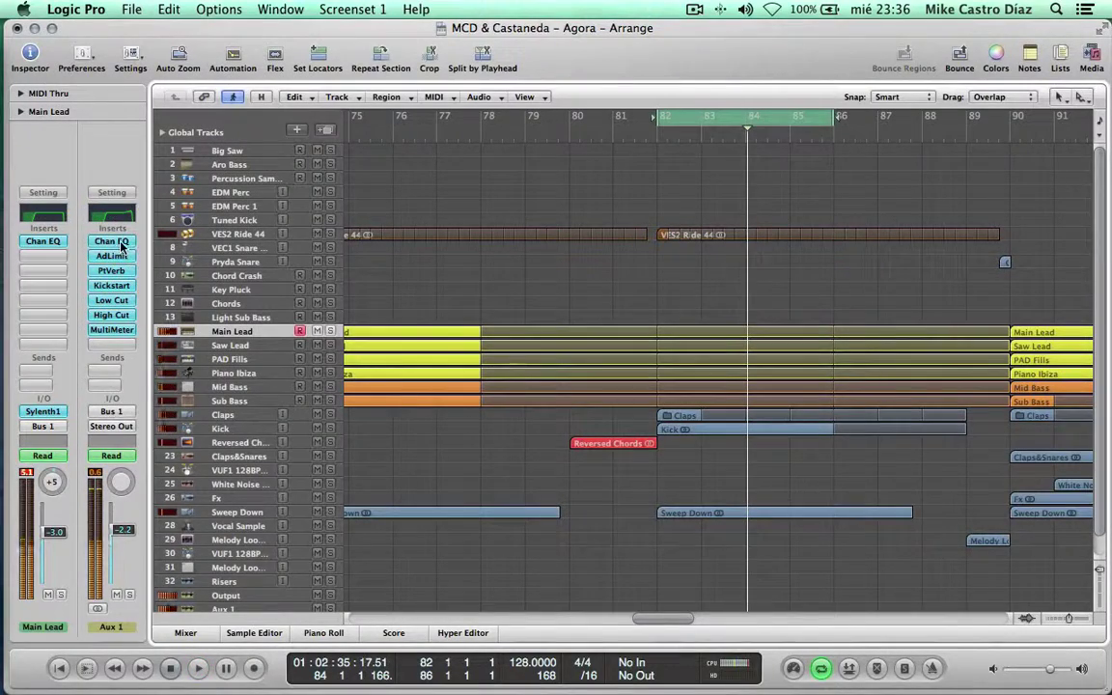
double_click(118, 217)
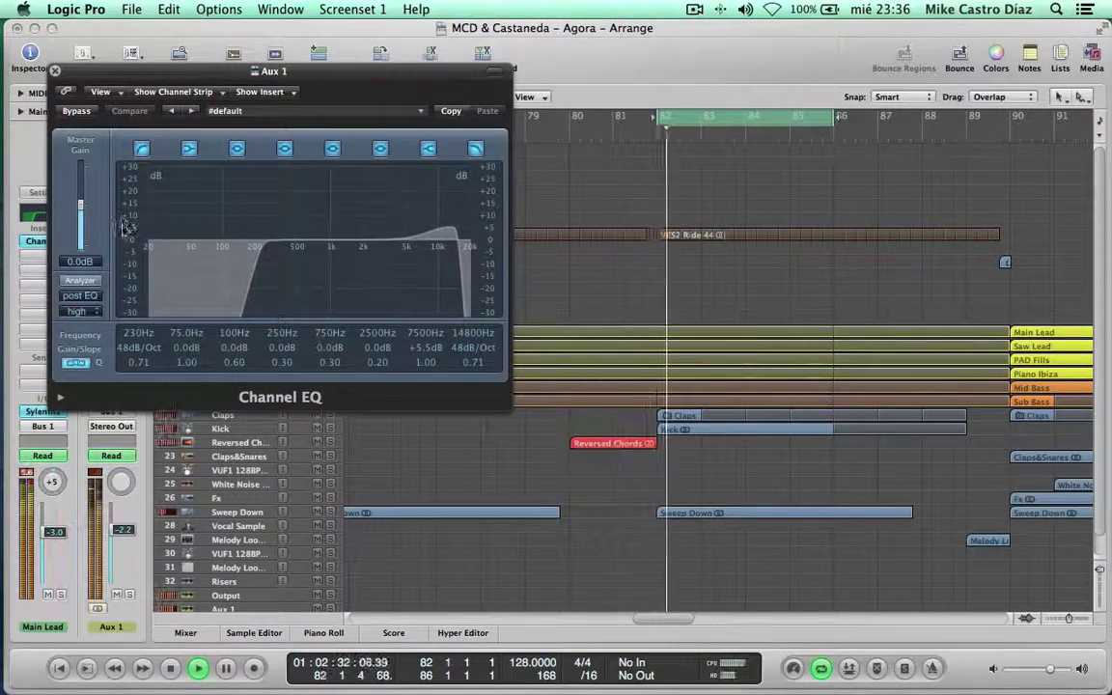
click(92, 281)
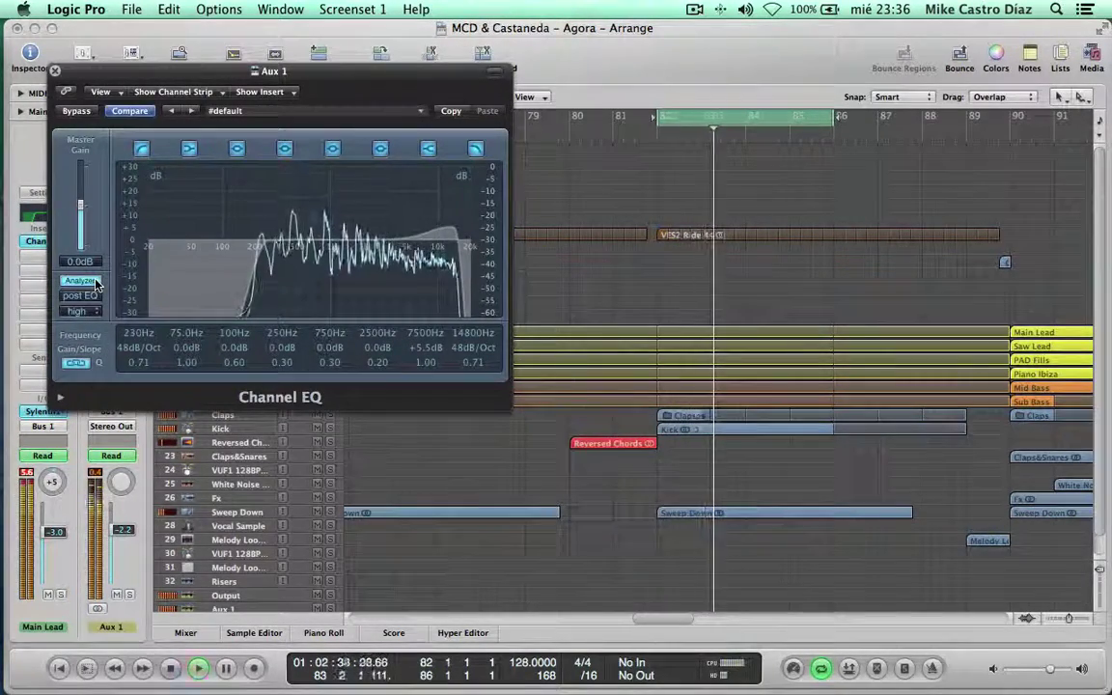
click(92, 281)
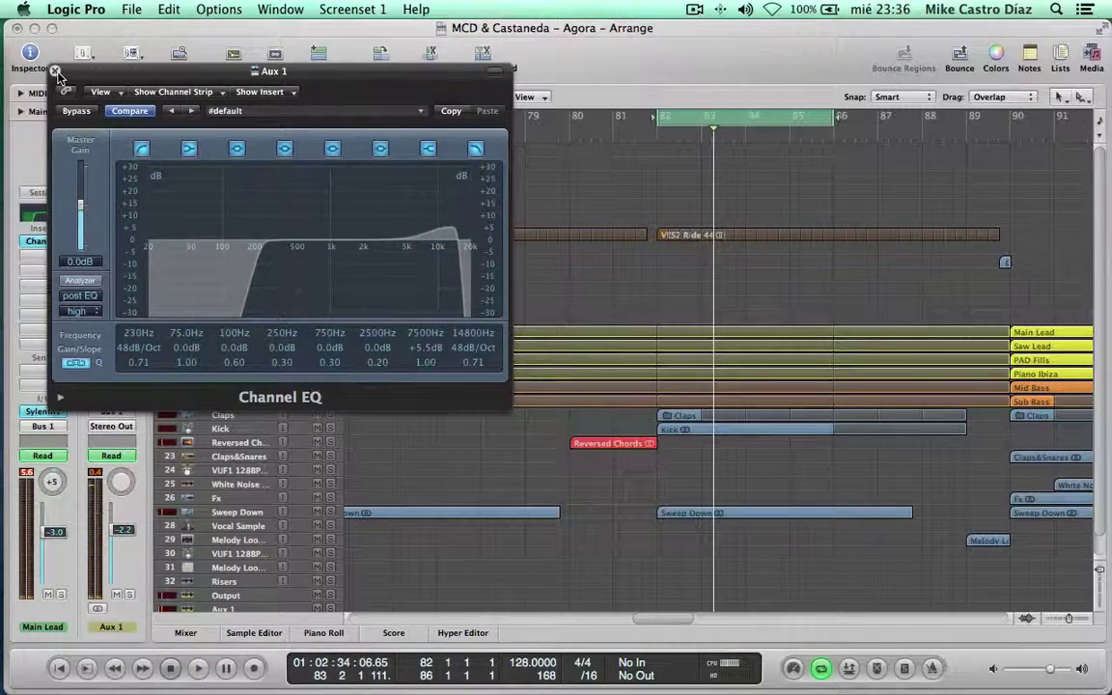
click(57, 73)
Hide the inspector, play the arrangement past bar 90 without the cycle and set a cycle range over bars 90 to 94
drag(392, 307, 420, 374)
click(445, 284)
scroll(445, 284, right, 4)
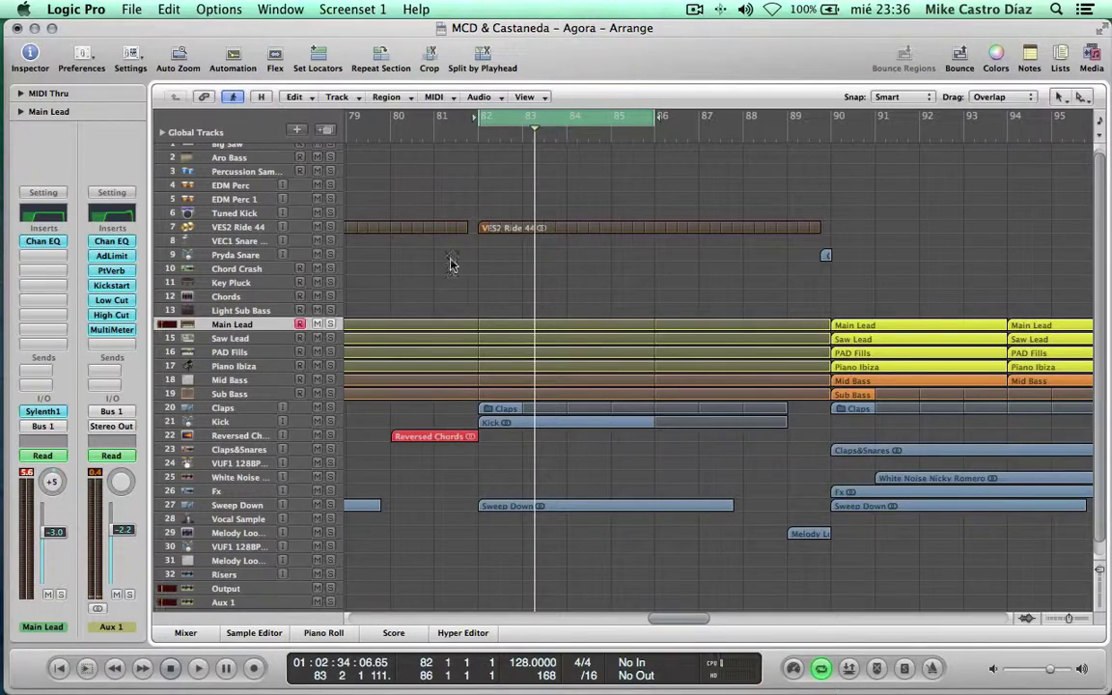
key(i)
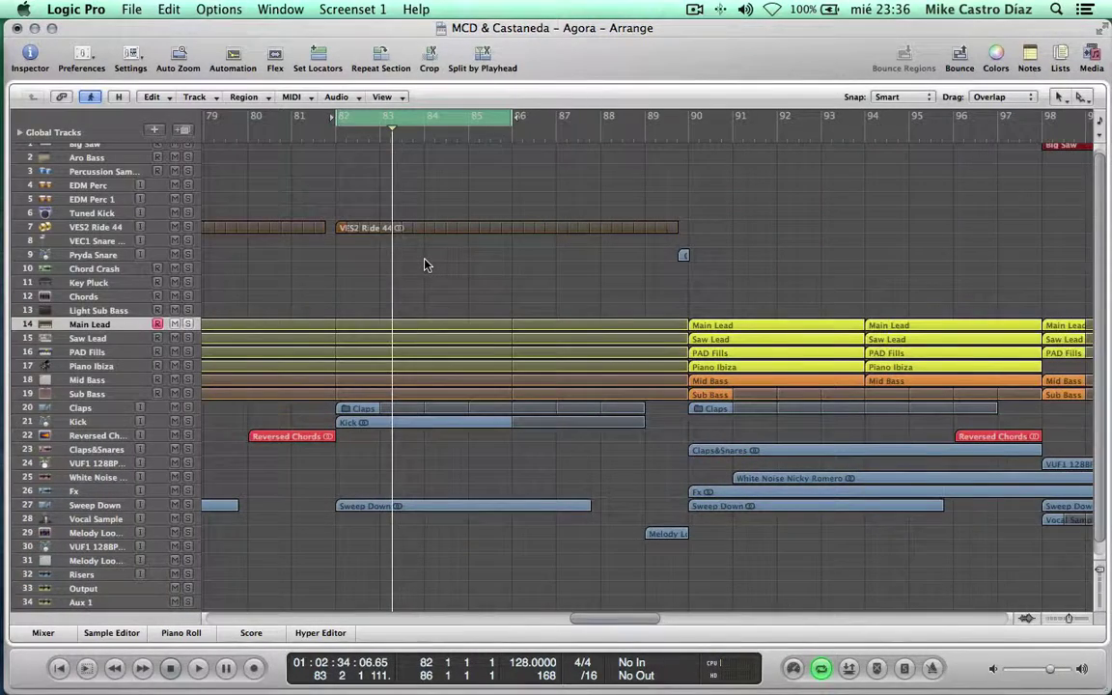
key(space)
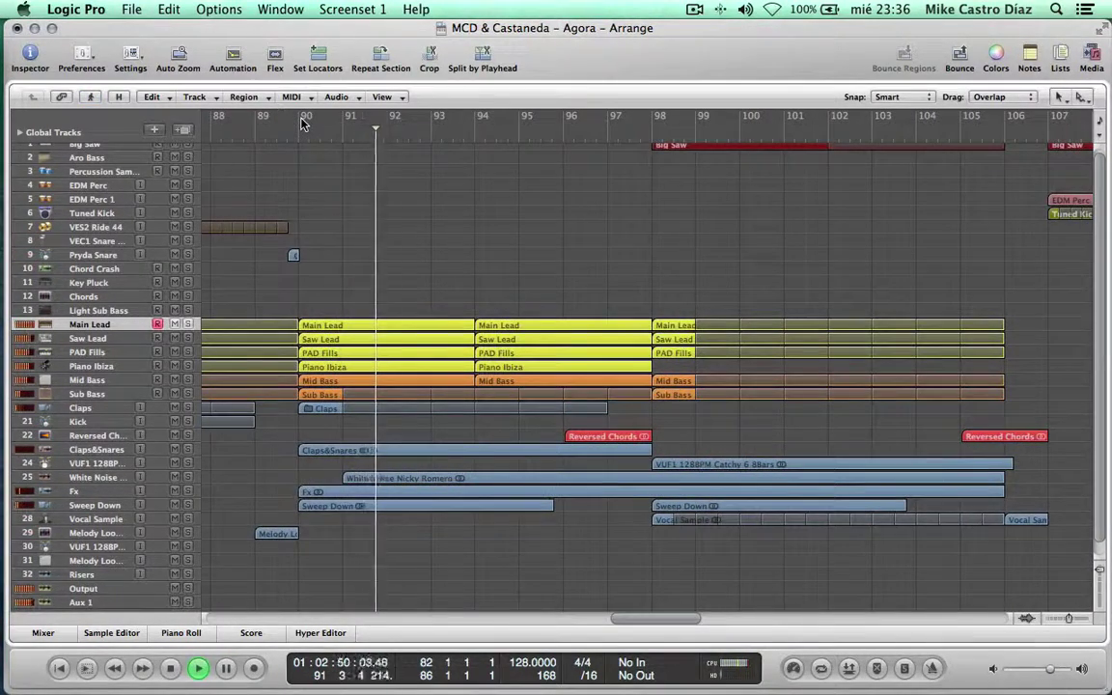
drag(305, 120, 475, 120)
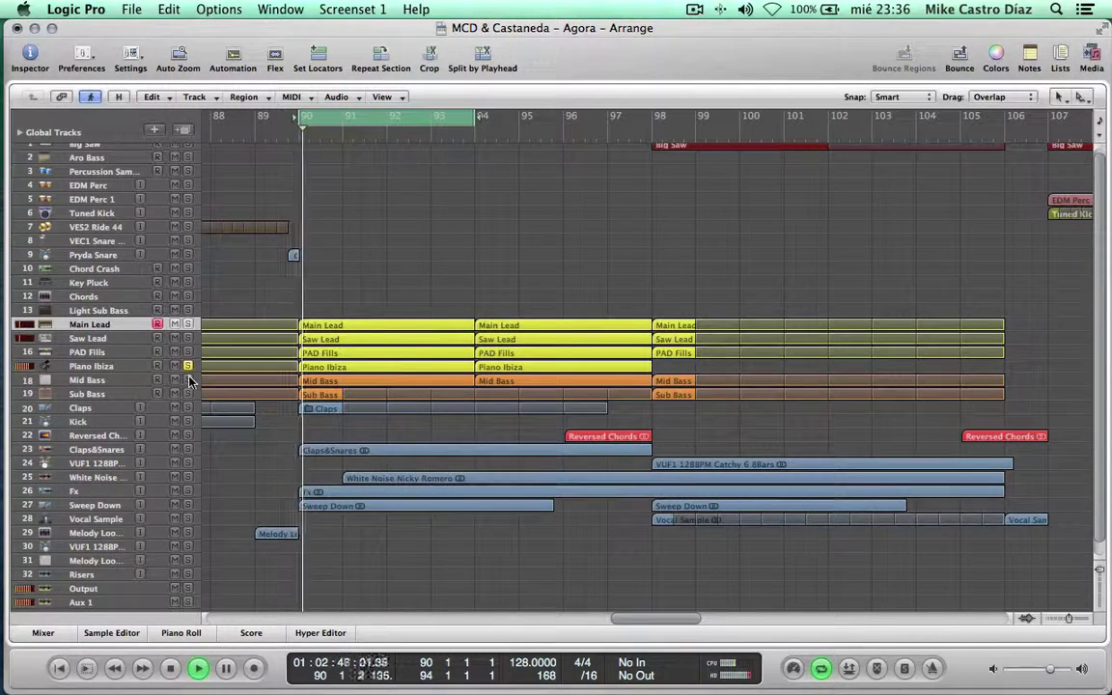
Inspect the notes of the soloed Piano Ibiza region at bar 90 in the piano roll and close it
click(339, 366)
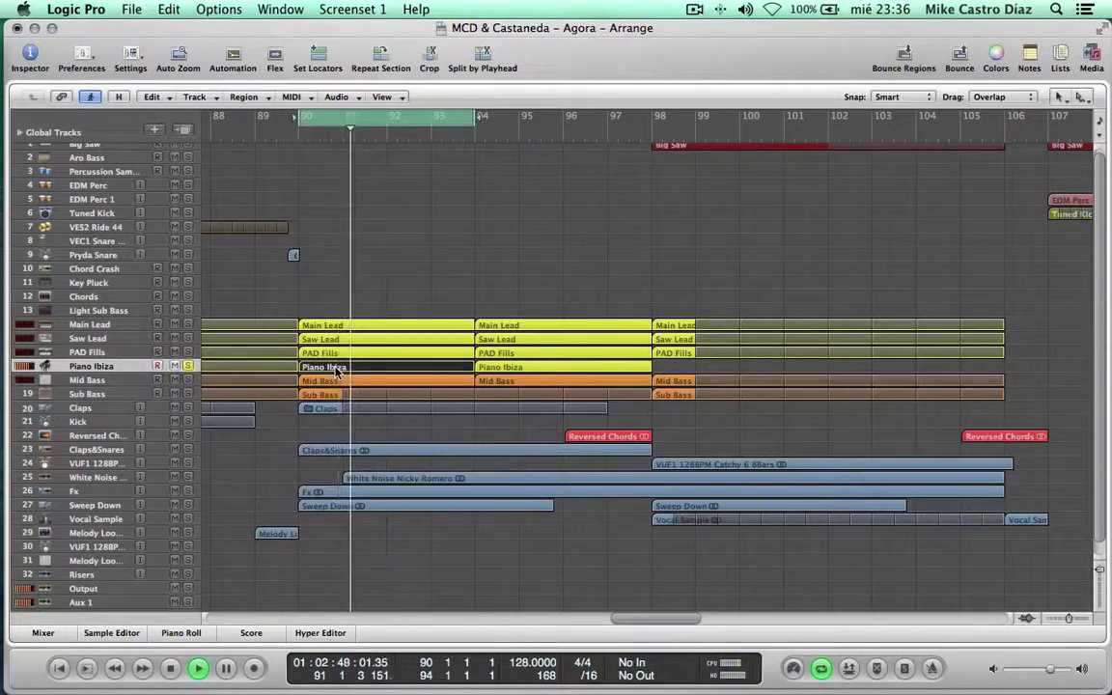
key(p)
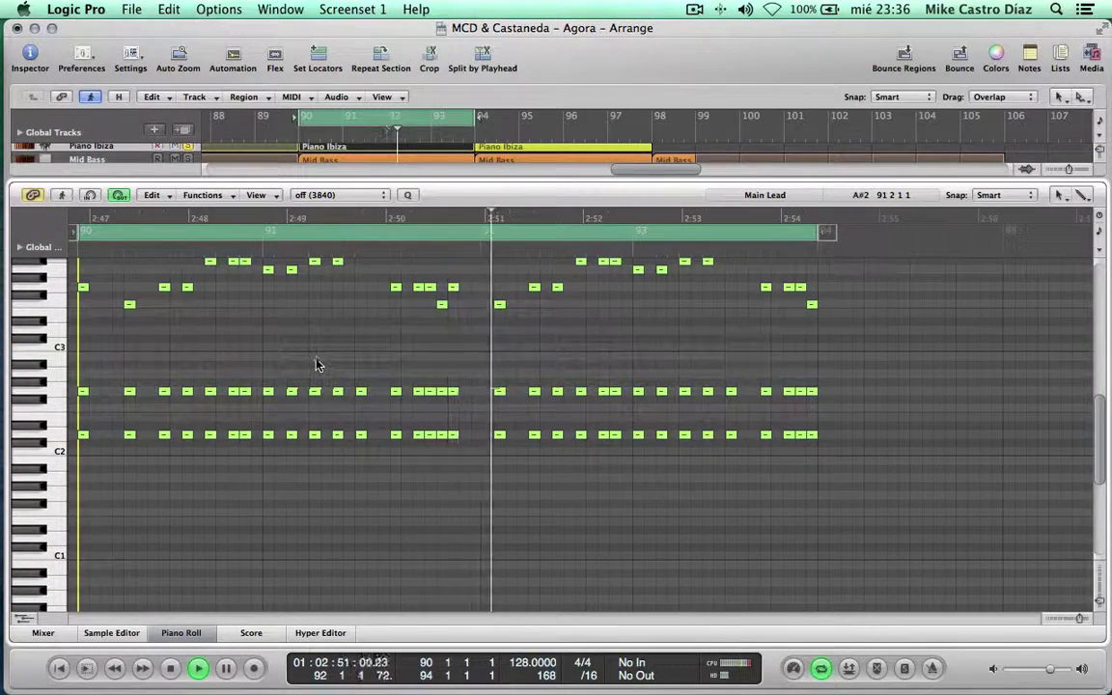
scroll(318, 363, up, 1)
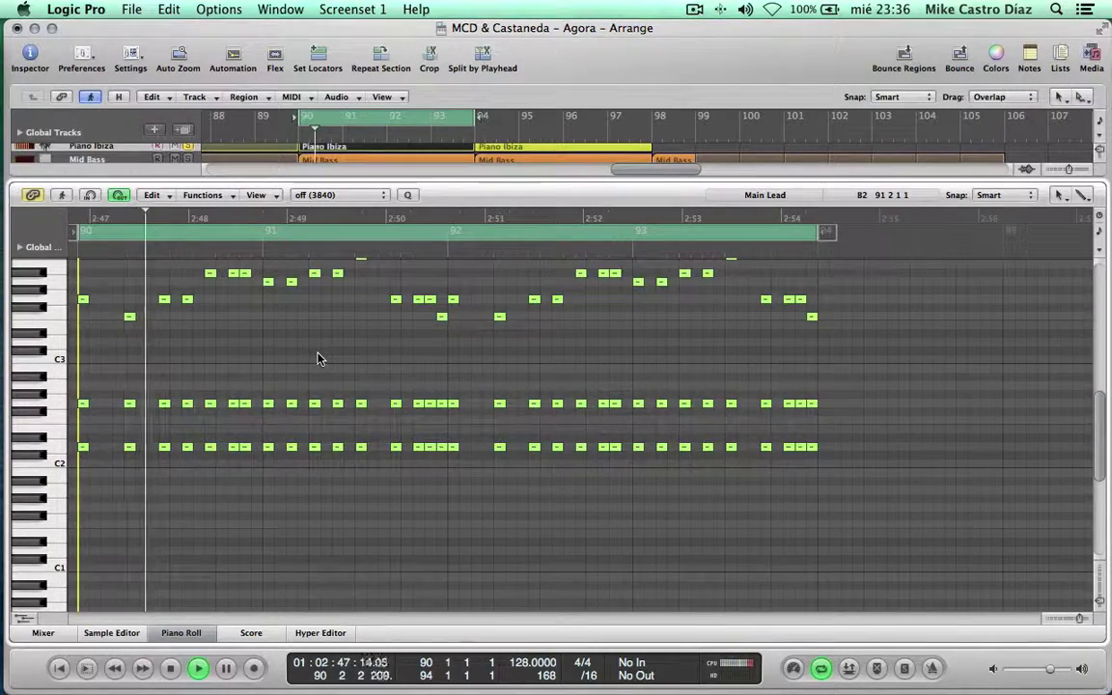
key(p)
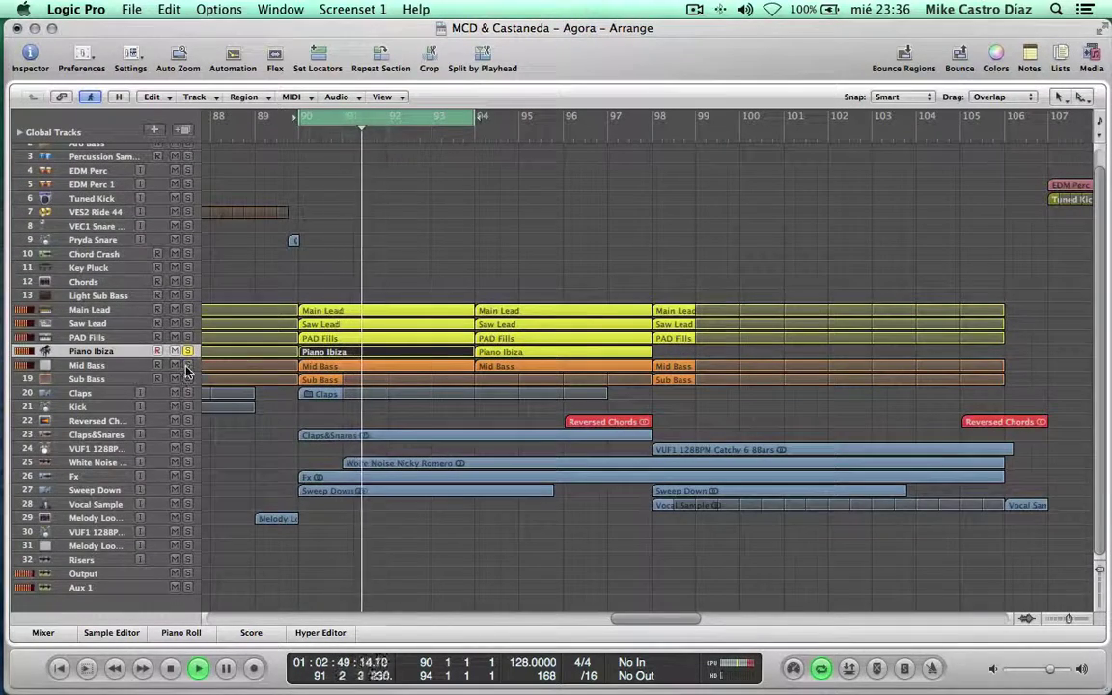
Inspect the notes of the soloed Mid Bass region at bar 90 in the piano roll and close it
click(324, 365)
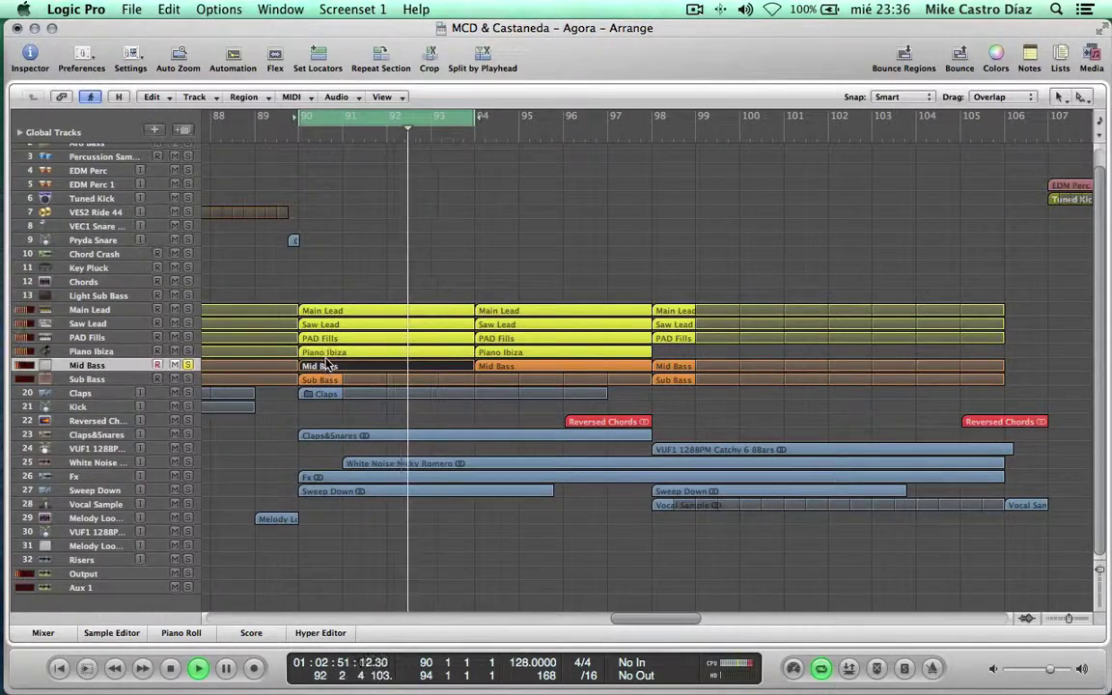
key(p)
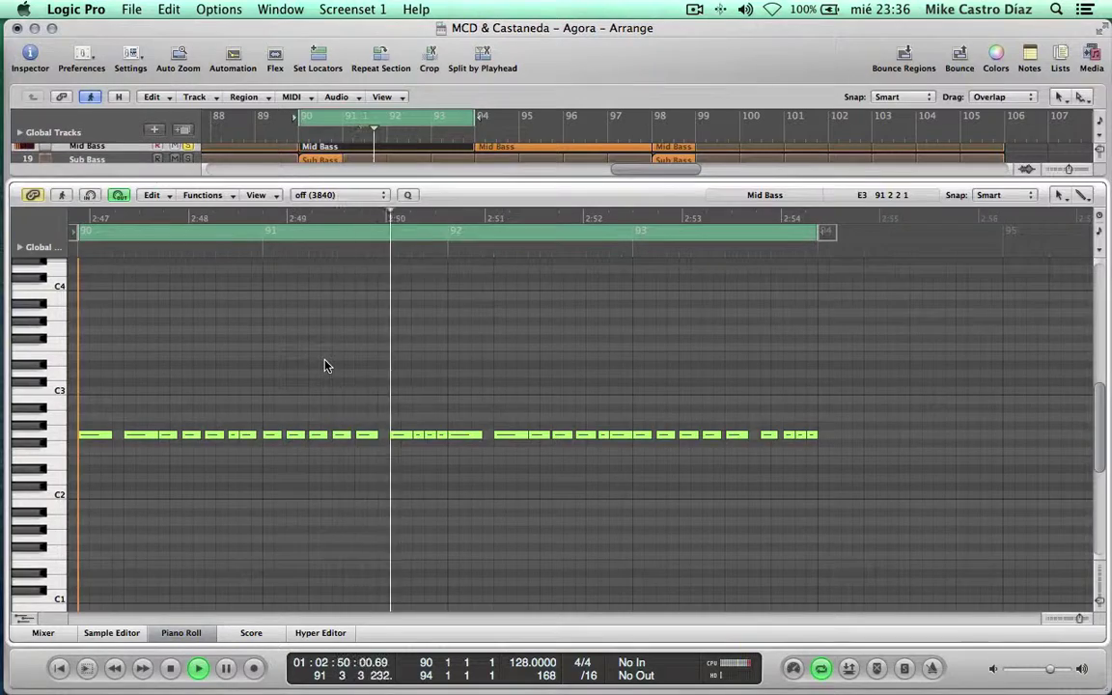
key(p)
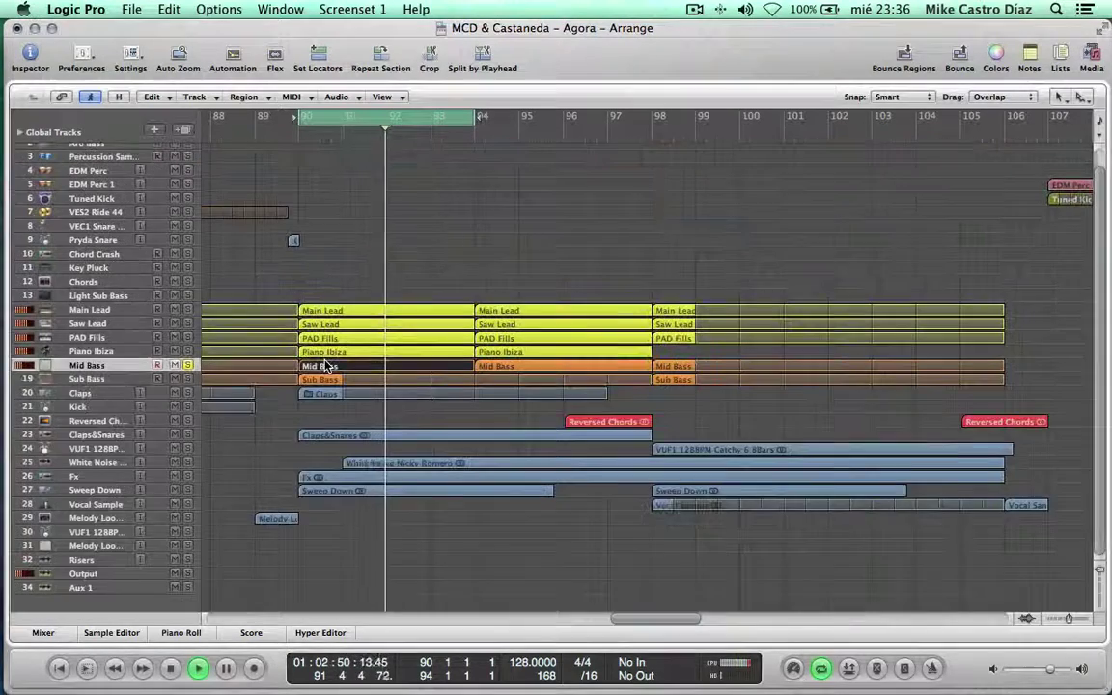
Clear the track solos and switch off the cycle so the full arrangement plays on past bar 90
click(187, 325)
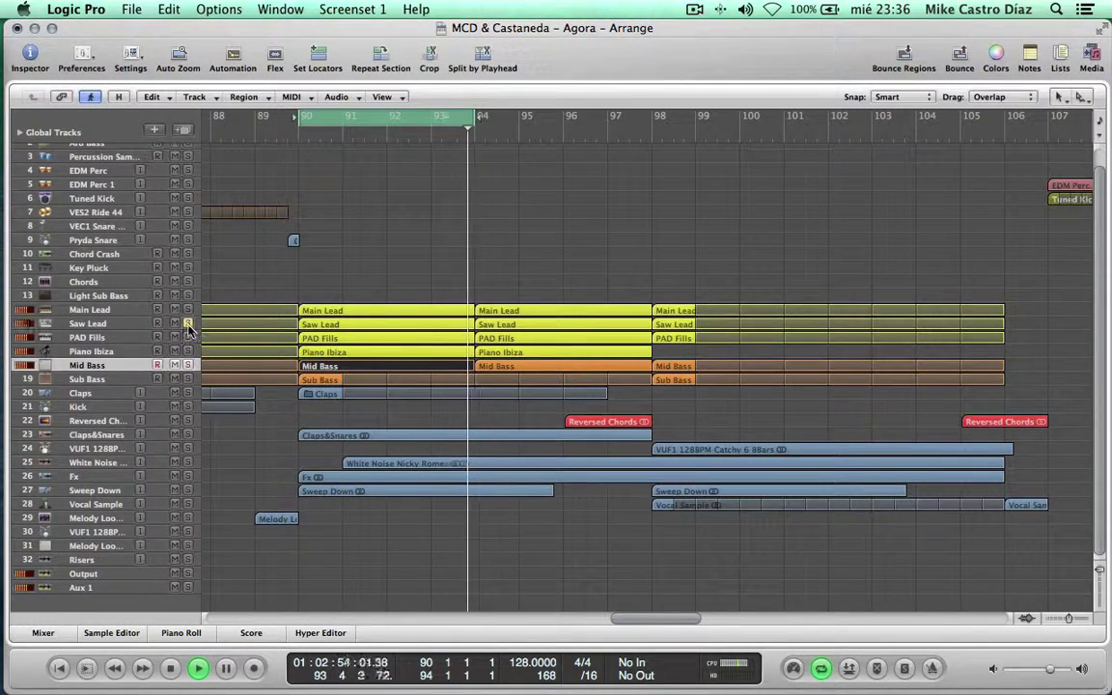
click(188, 327)
key(/)
click(489, 224)
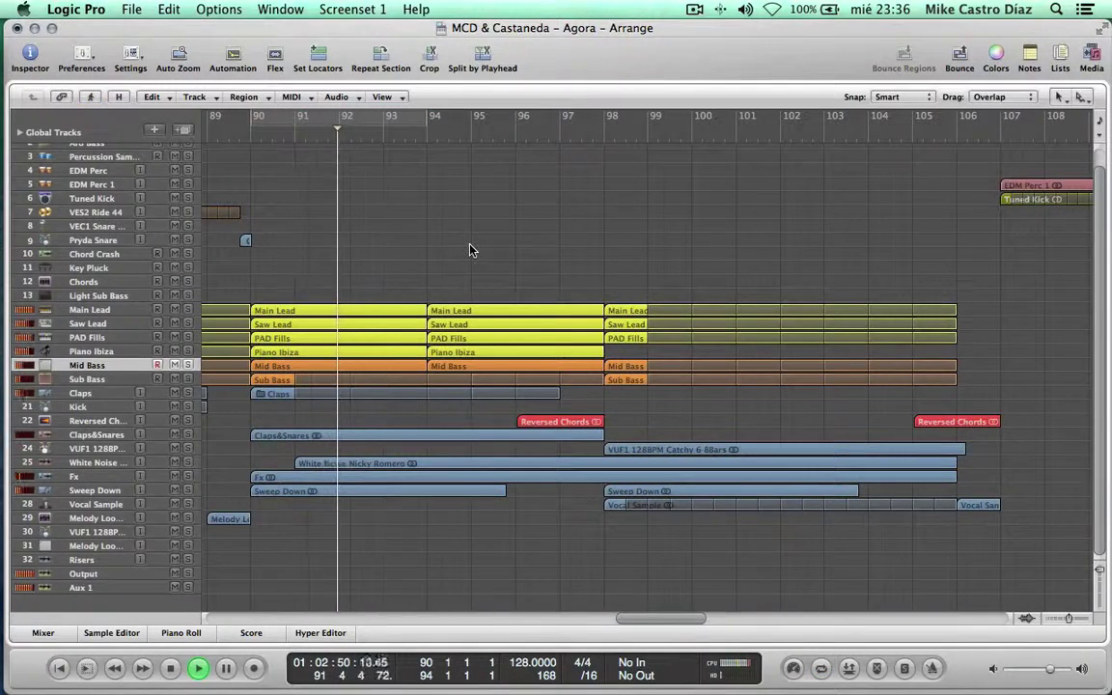
Show the track automation, display the 6 High Cut: Frequency curve of Aux 1 around bars 94 to 98, and hide the automation again
click(188, 393)
click(155, 585)
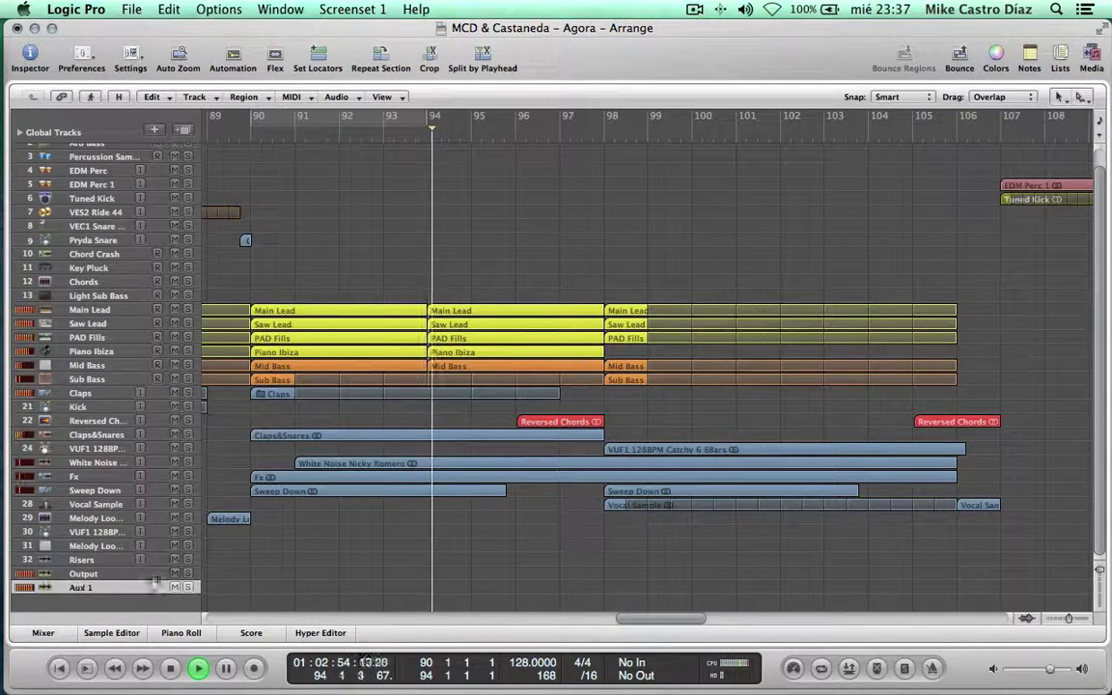
key(a)
key(ctrl+Down)
scroll(507, 544, down, 5)
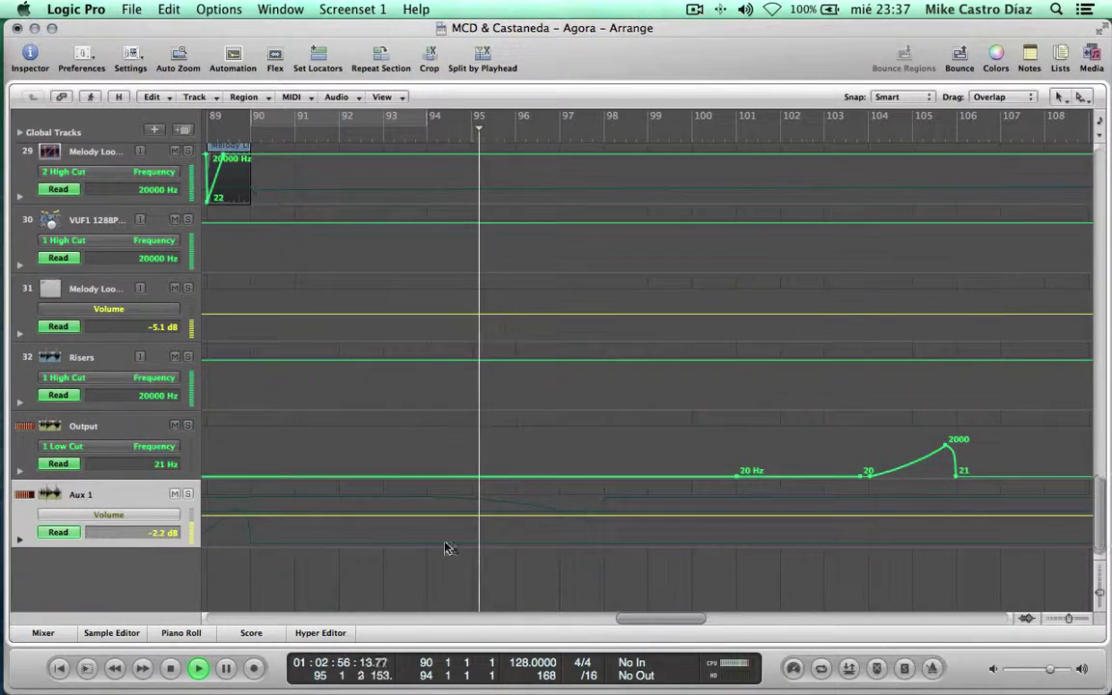
click(158, 519)
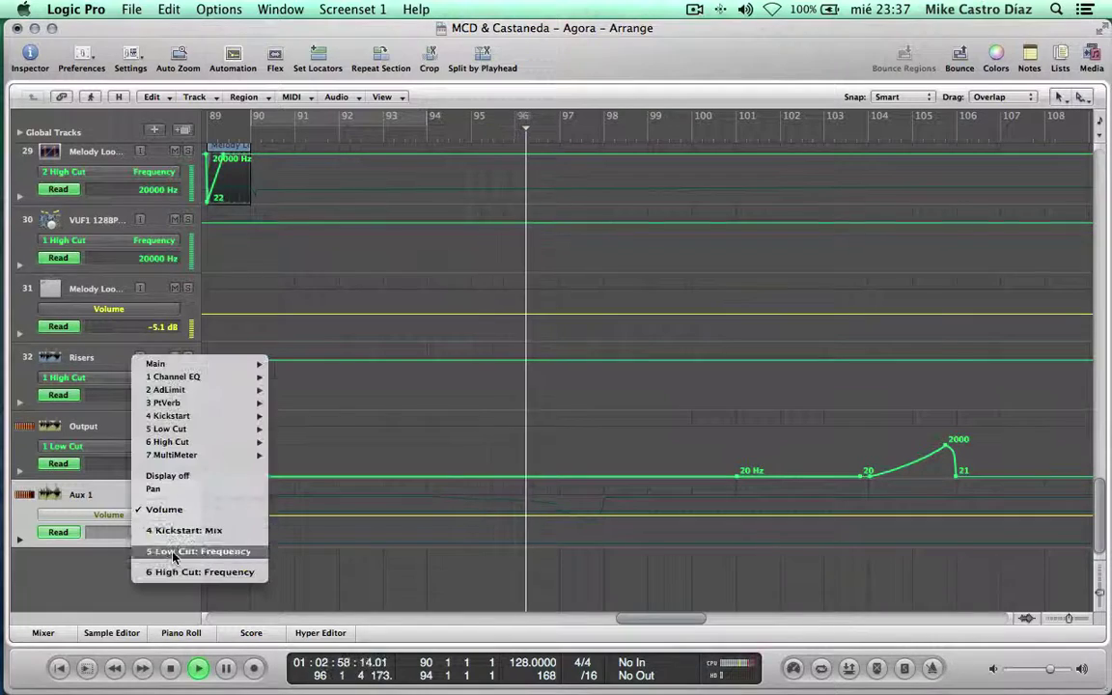
click(175, 572)
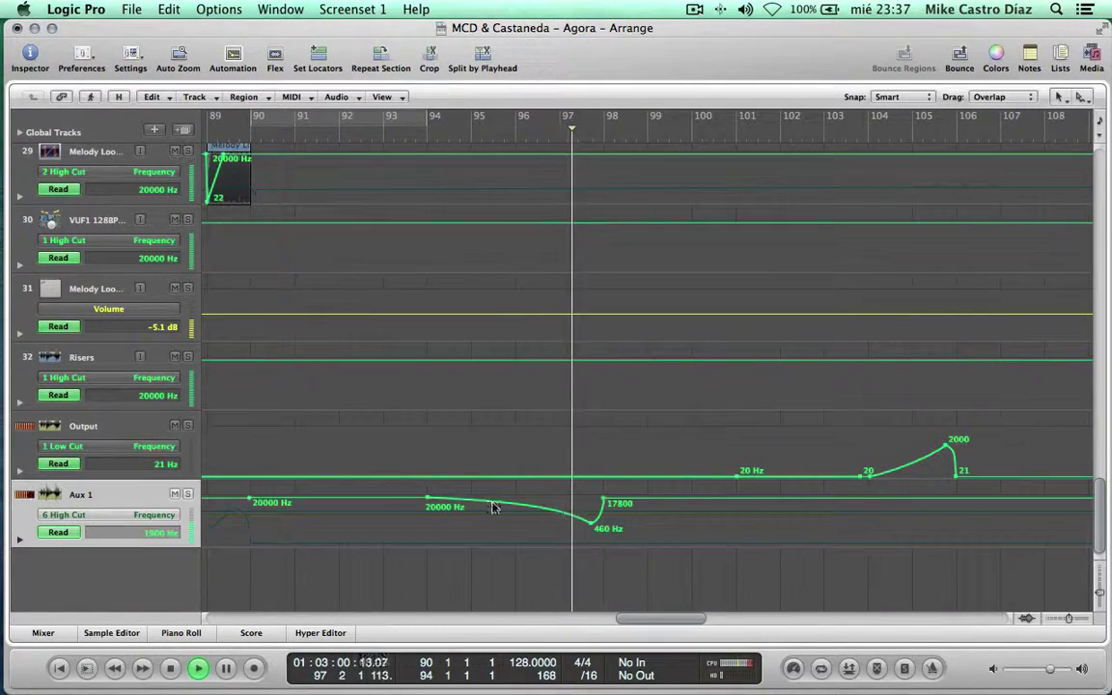
key(a)
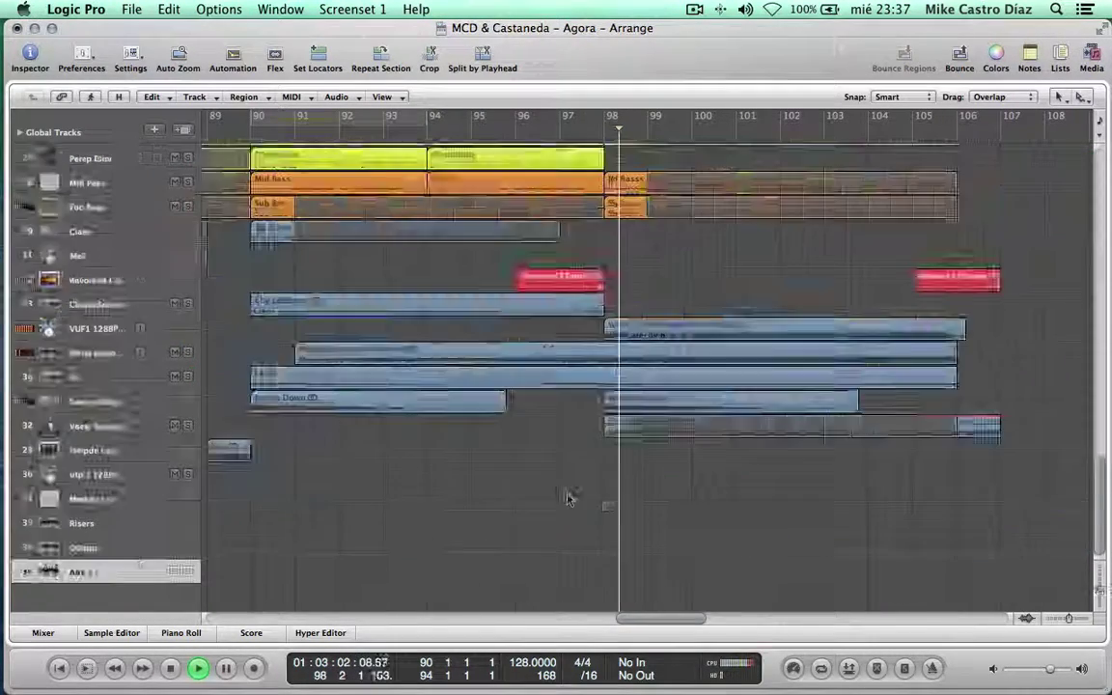
key(ctrl+Up)
Set a cycle range over bars 98 to 106 and play the soloed lead, pad and piano tracks from before it
scroll(533, 463, right, 3)
scroll(513, 451, left, 2)
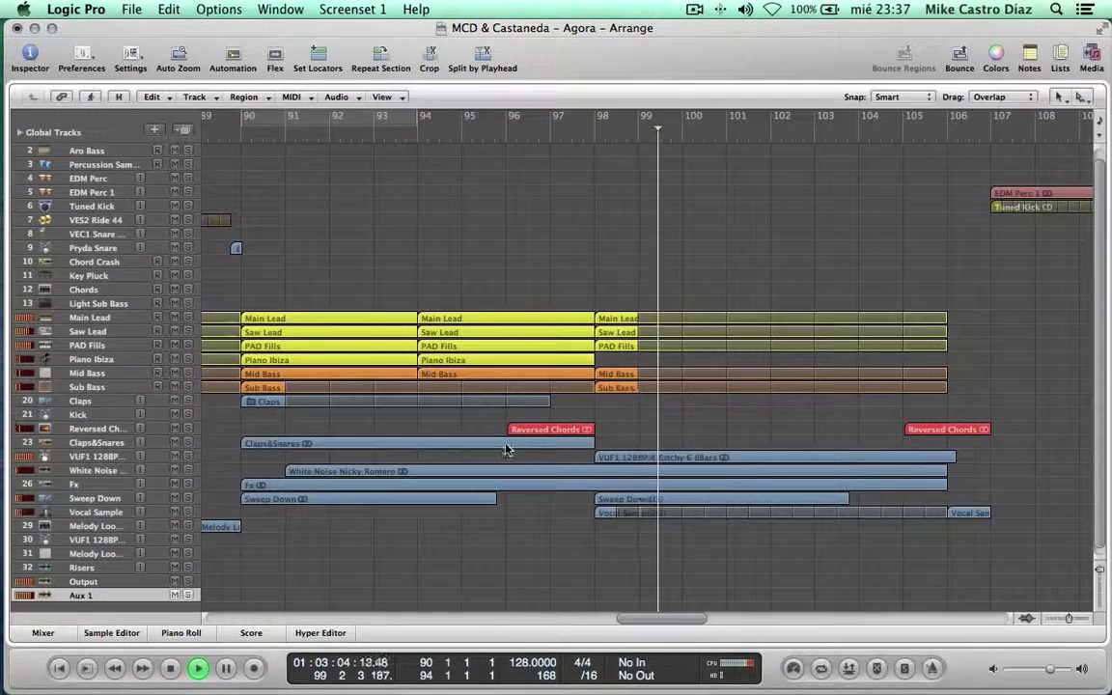
key(space)
drag(599, 120, 951, 120)
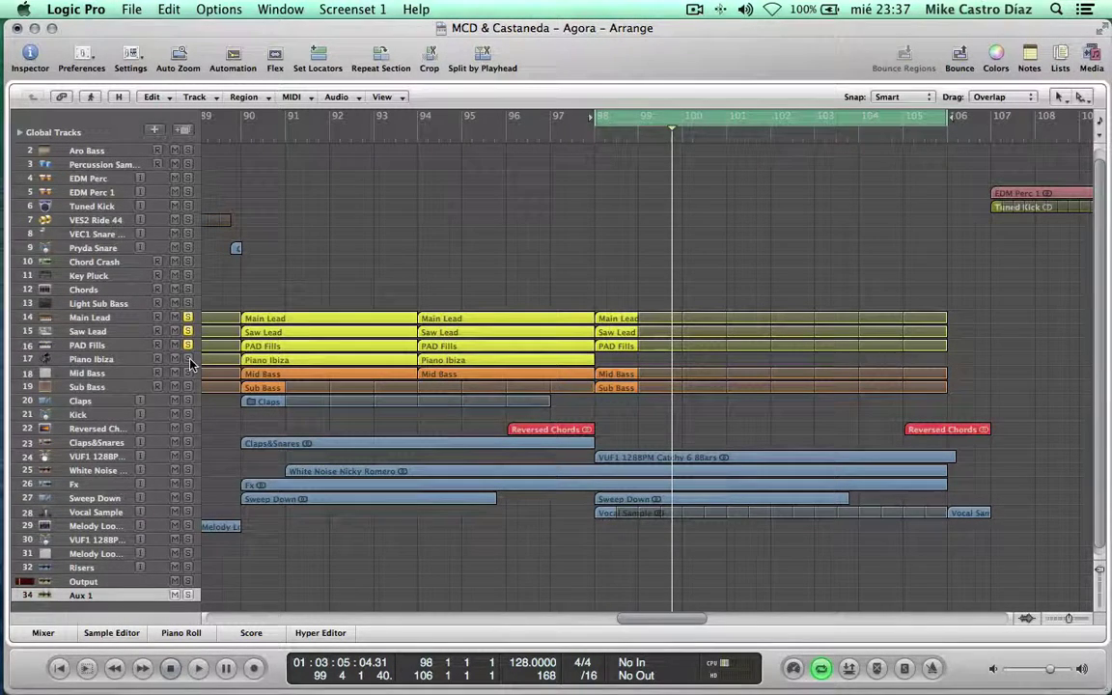
click(406, 139)
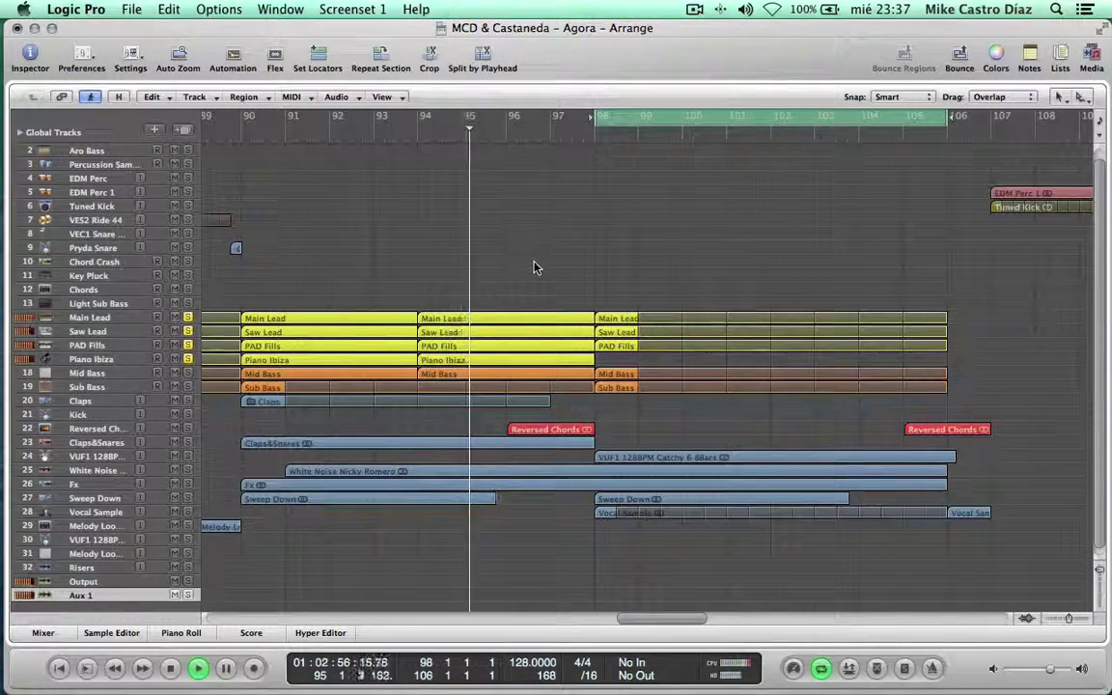
Examine the soloed Main Lead, Saw Lead and PAD Fills regions across bars 98 to 106 up close during playback
scroll(435, 280, right, 3)
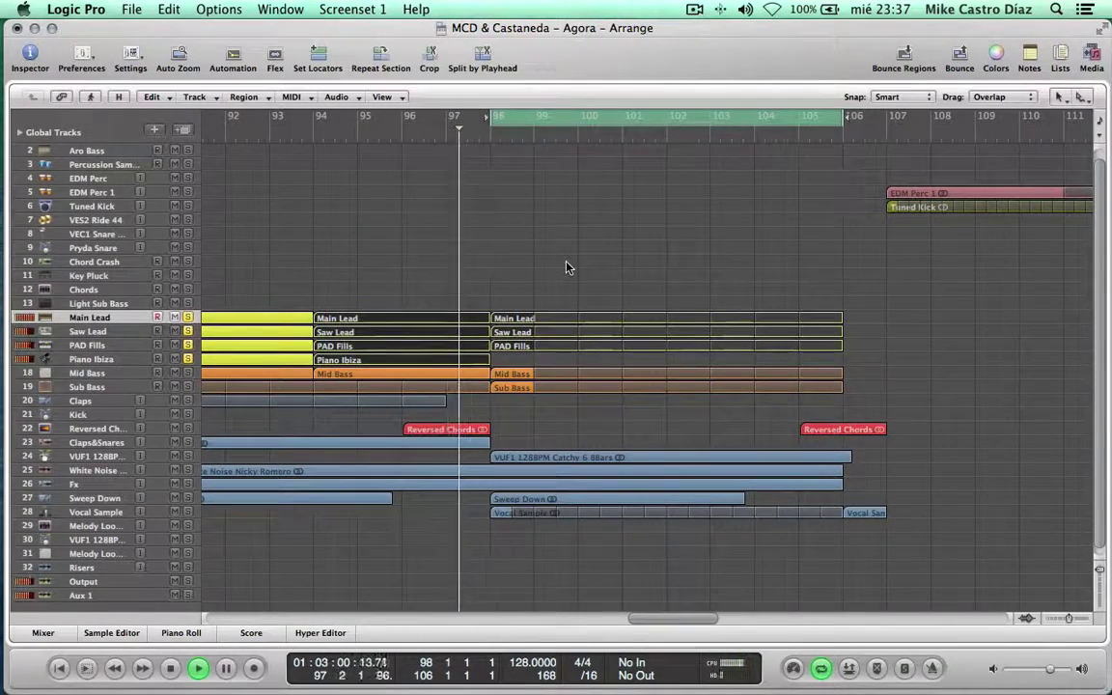
scroll(568, 268, left, 3)
scroll(568, 268, right, 3)
scroll(566, 267, right, 3)
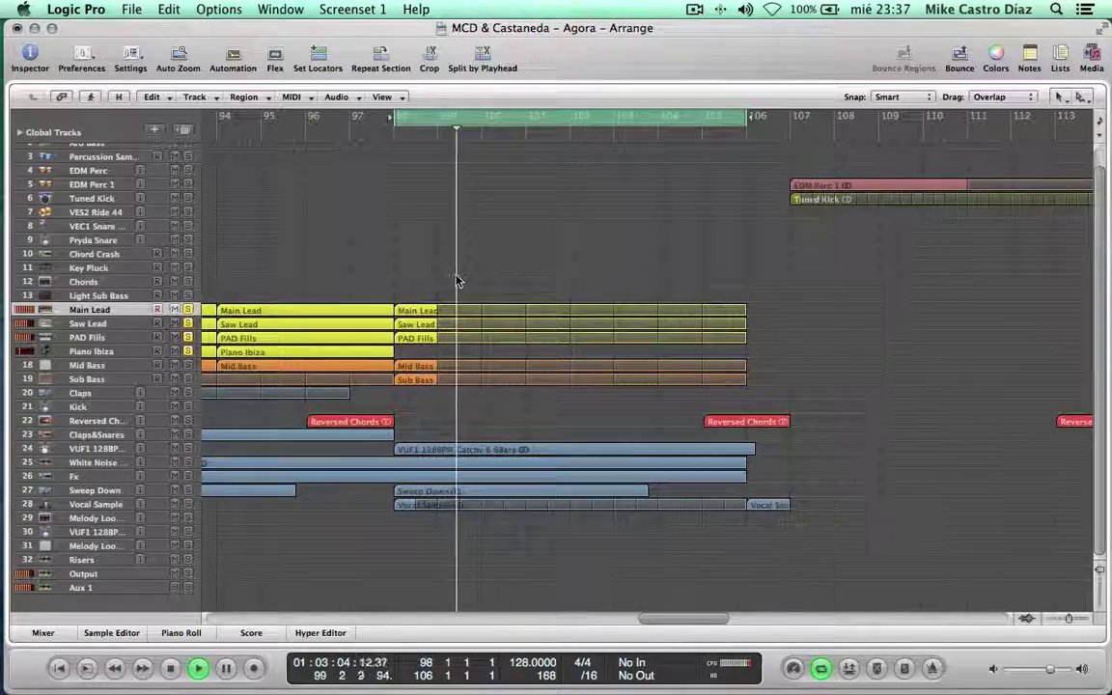
scroll(456, 281, right, 2)
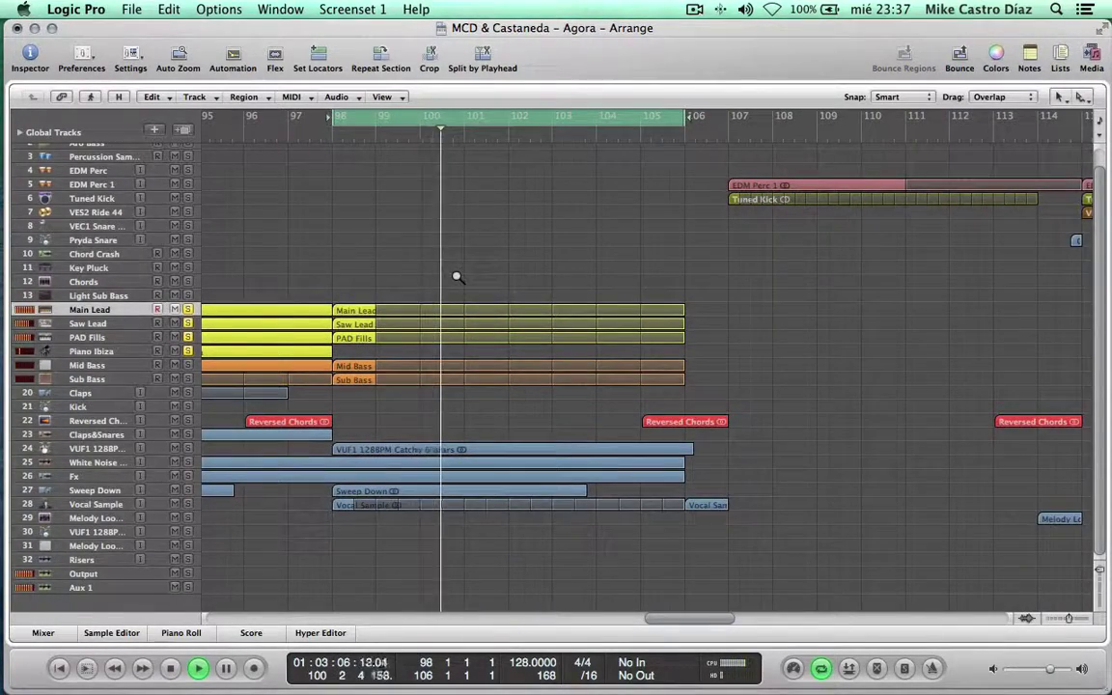
scroll(457, 277, up, 4)
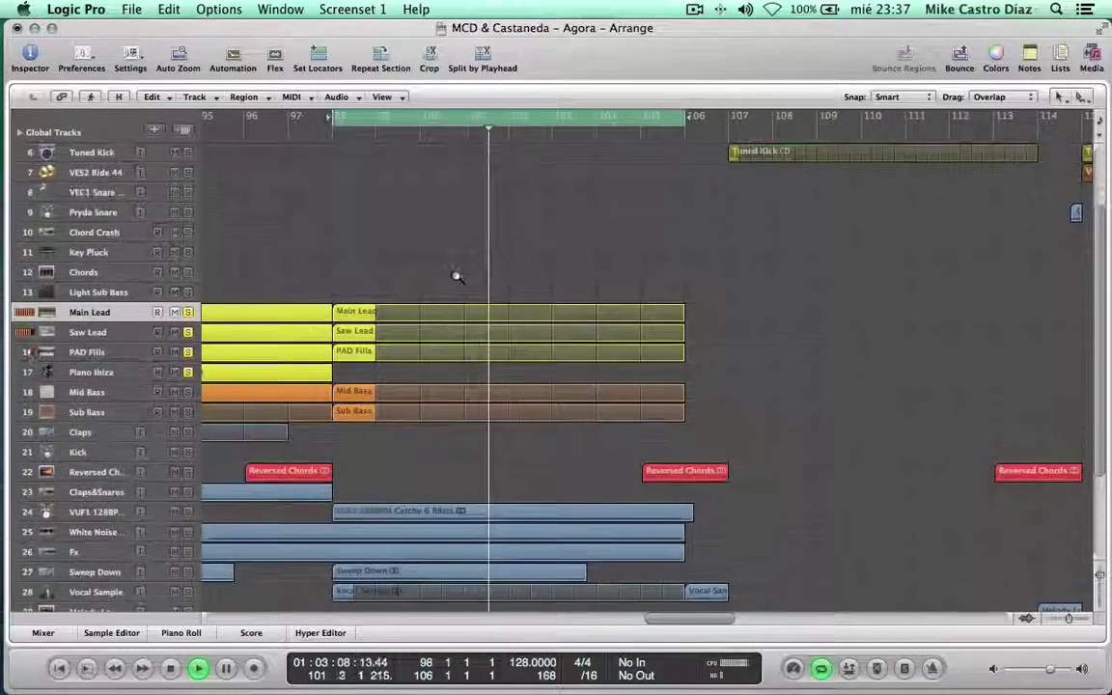
scroll(457, 278, up, 4)
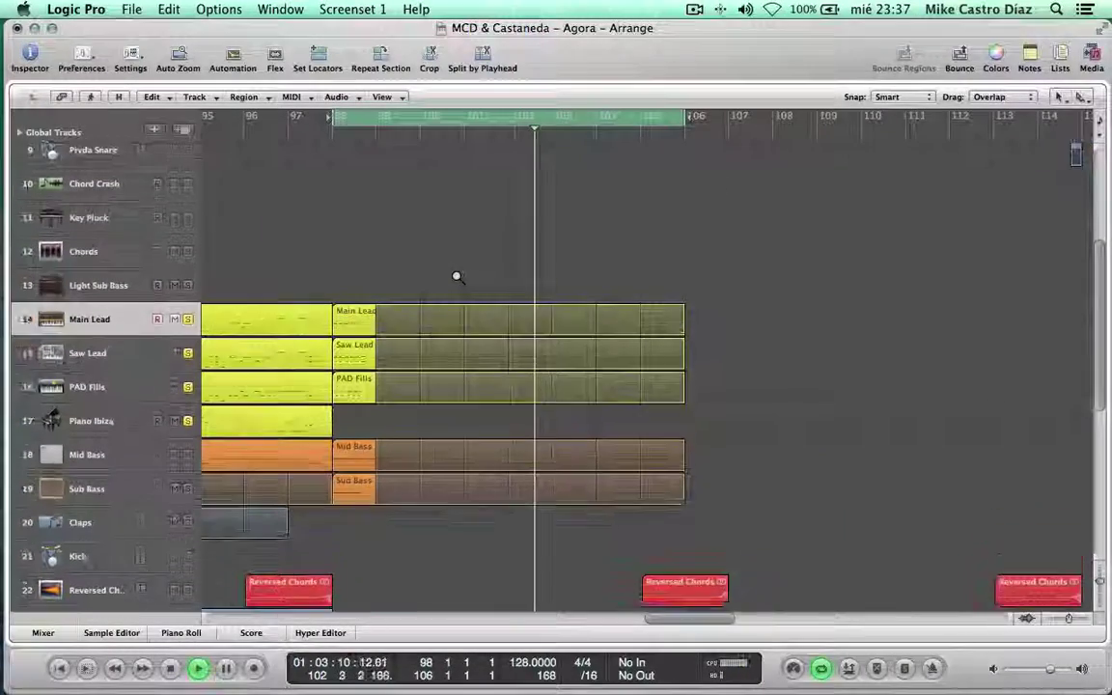
scroll(456, 277, up, 2)
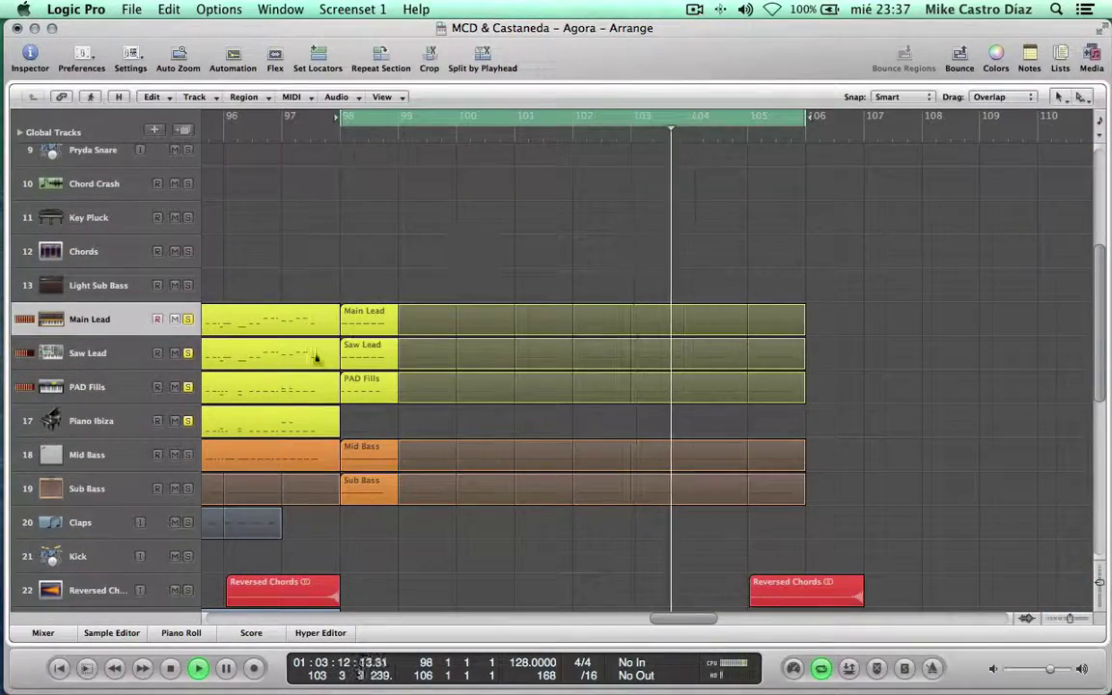
Solo the Main Lead alone and display its Sylenth1 PitchBend automation over bars 98 to 106 during playback
click(188, 320)
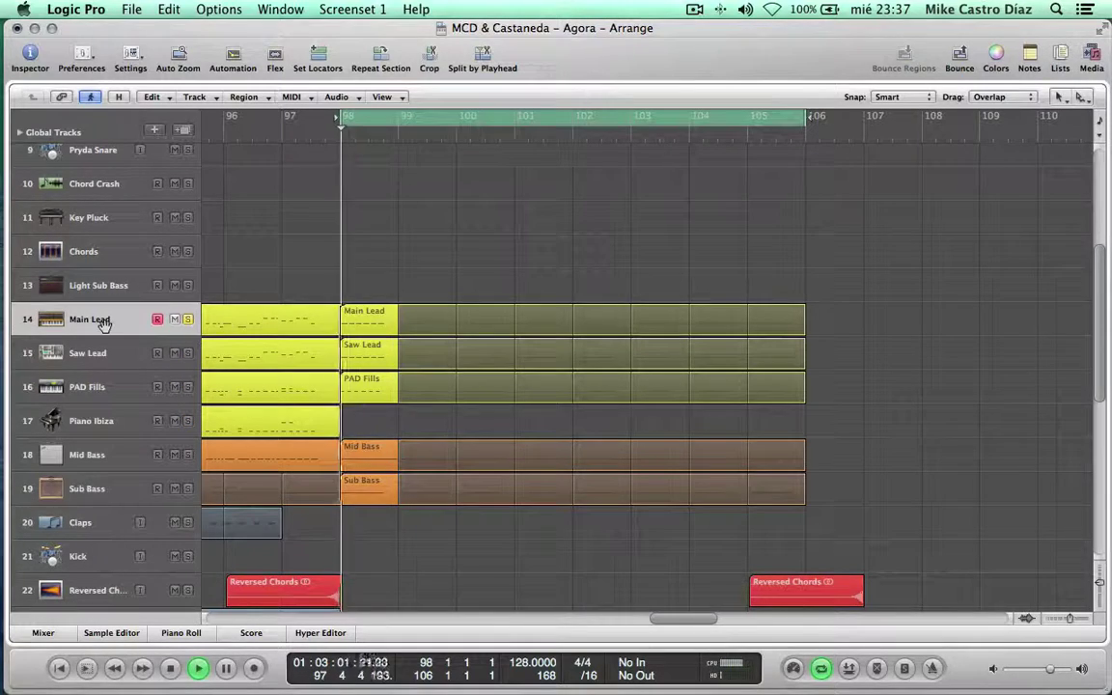
key(a)
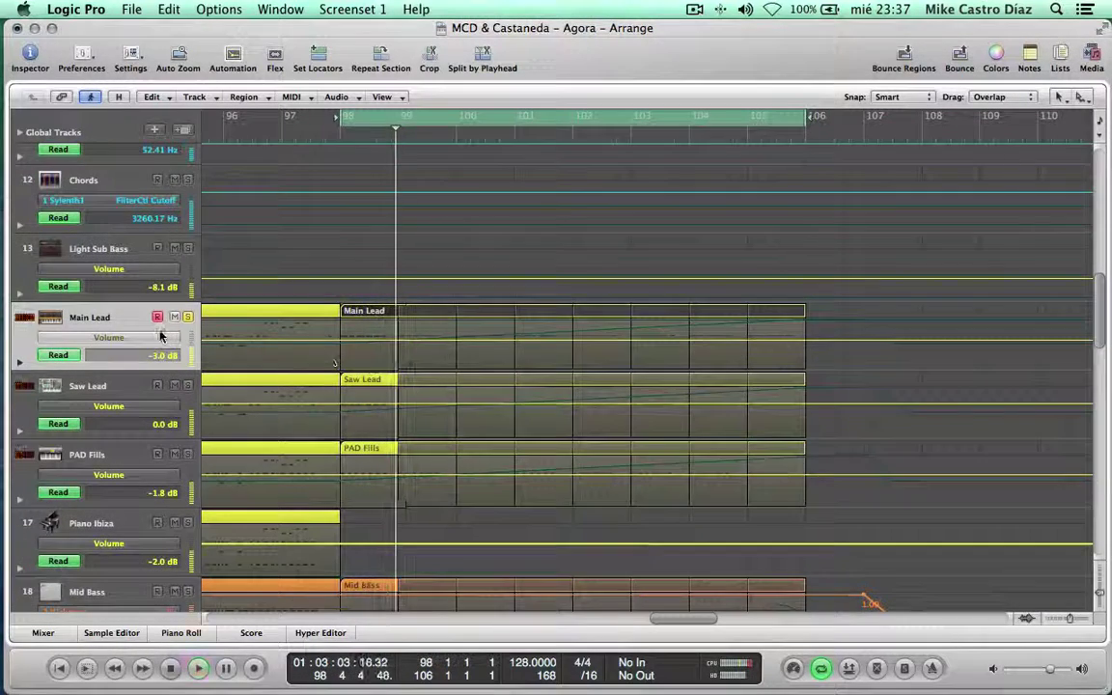
click(108, 337)
click(437, 370)
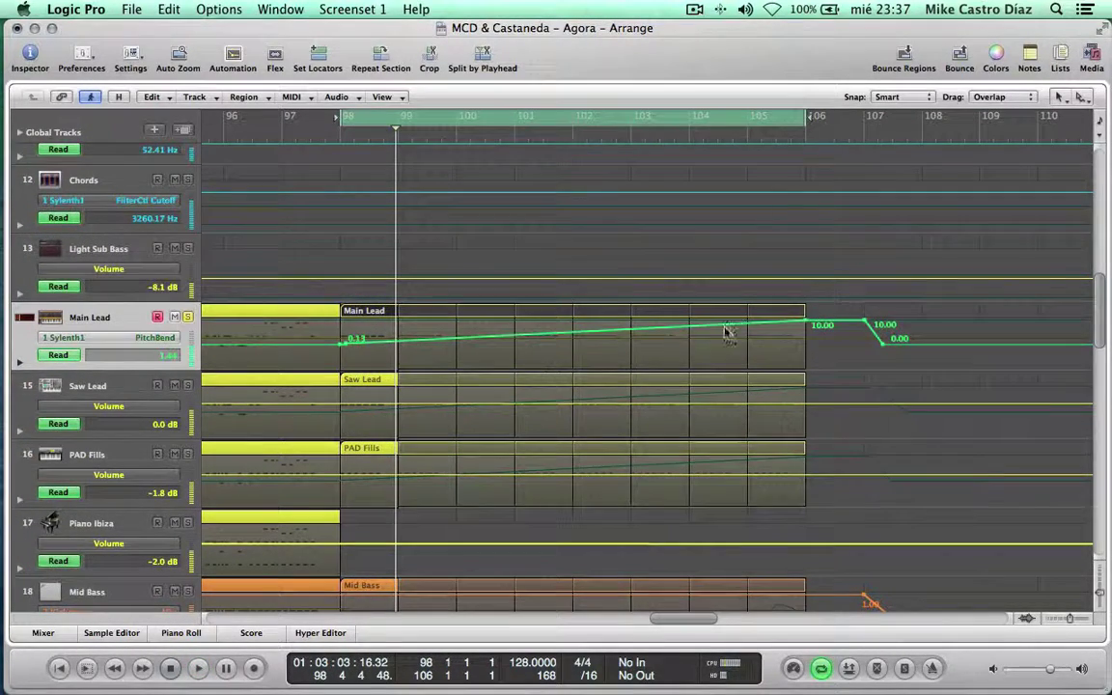
key(space)
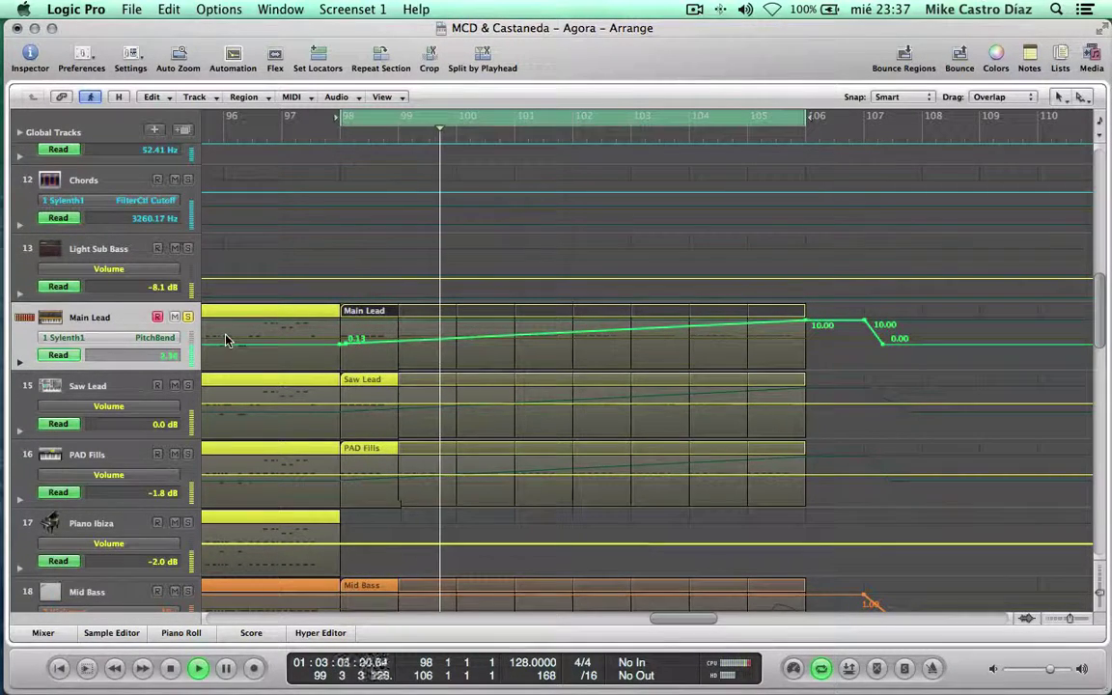
Show the inspector and check the bend range in the Main Lead's Sylenth1 during playback, closing the synth window
key(i)
click(54, 412)
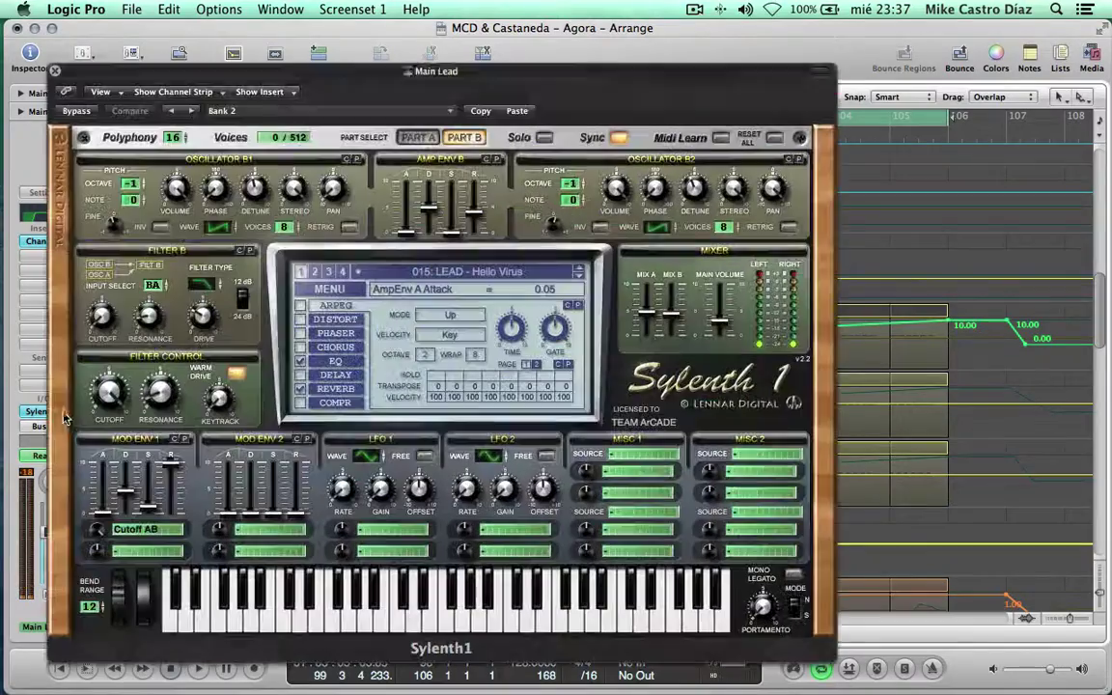
key(space)
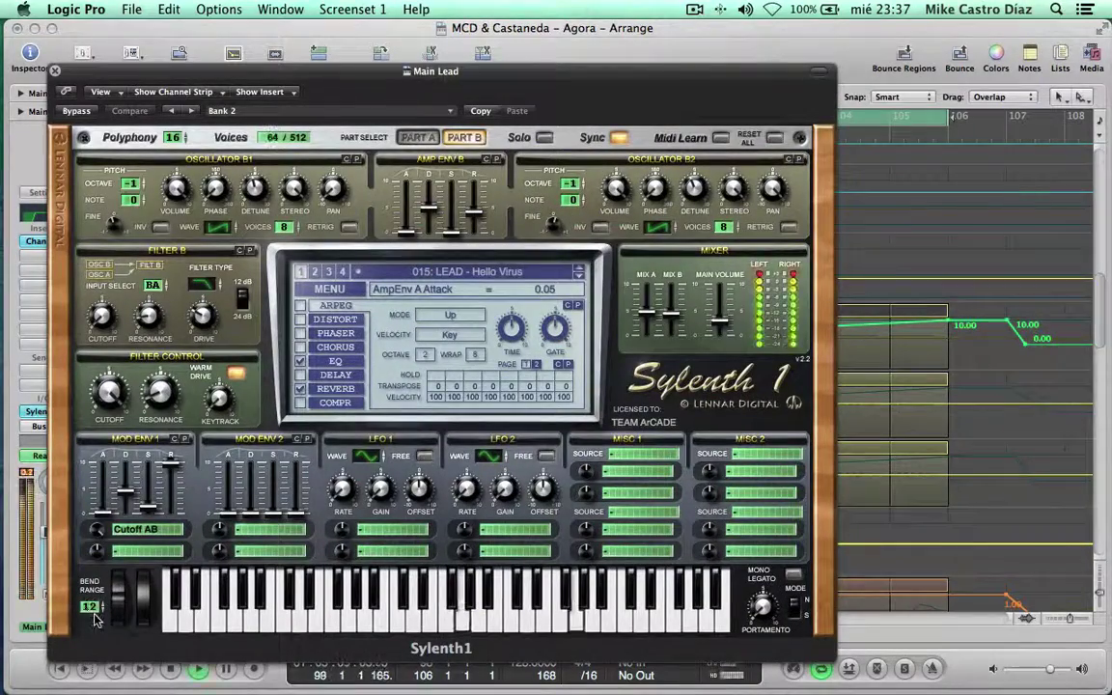
click(55, 71)
Solo the Saw Lead, display its PitchBend automation, and check the bend range in its Sylenth1 window before closing it
click(331, 393)
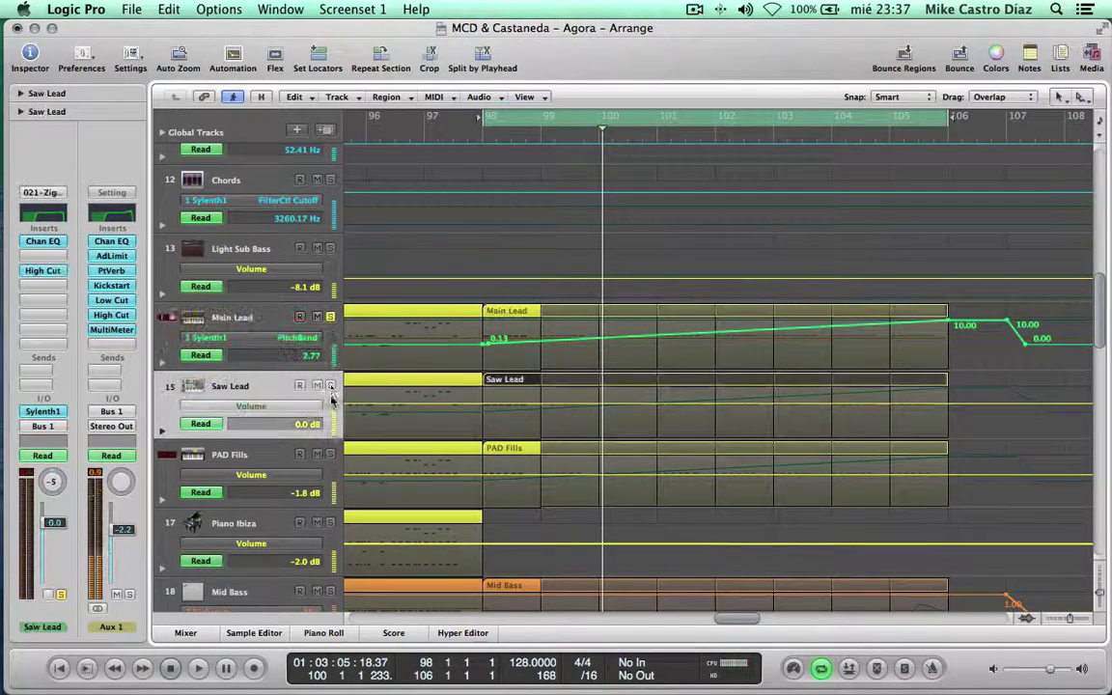
key(space)
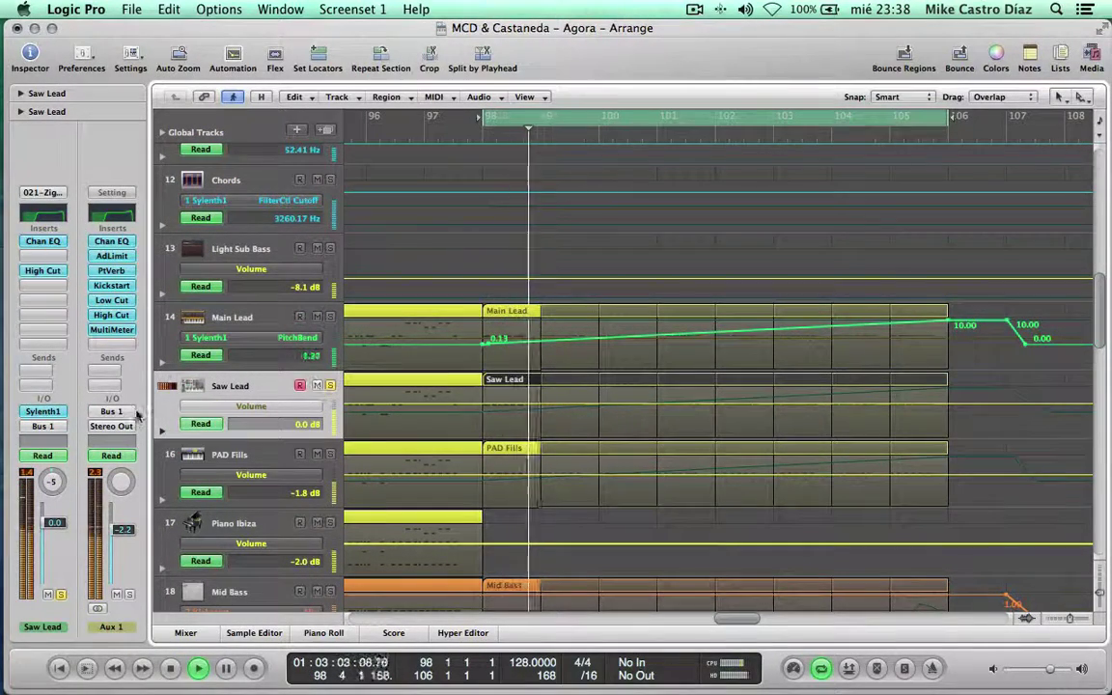
click(289, 406)
click(311, 428)
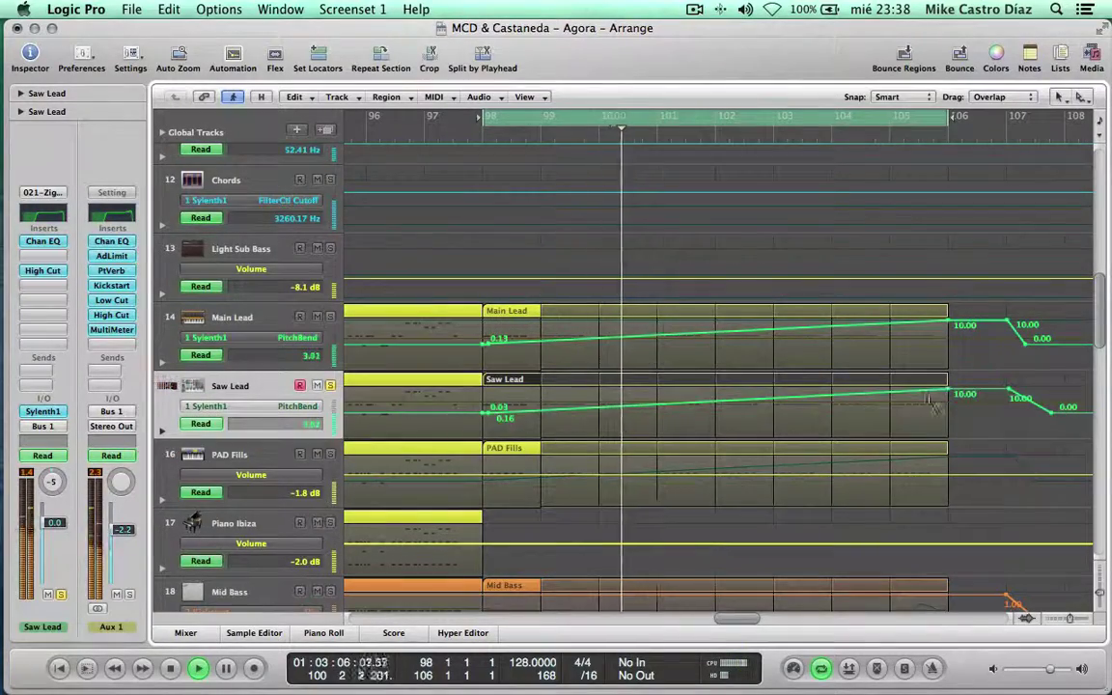
click(42, 411)
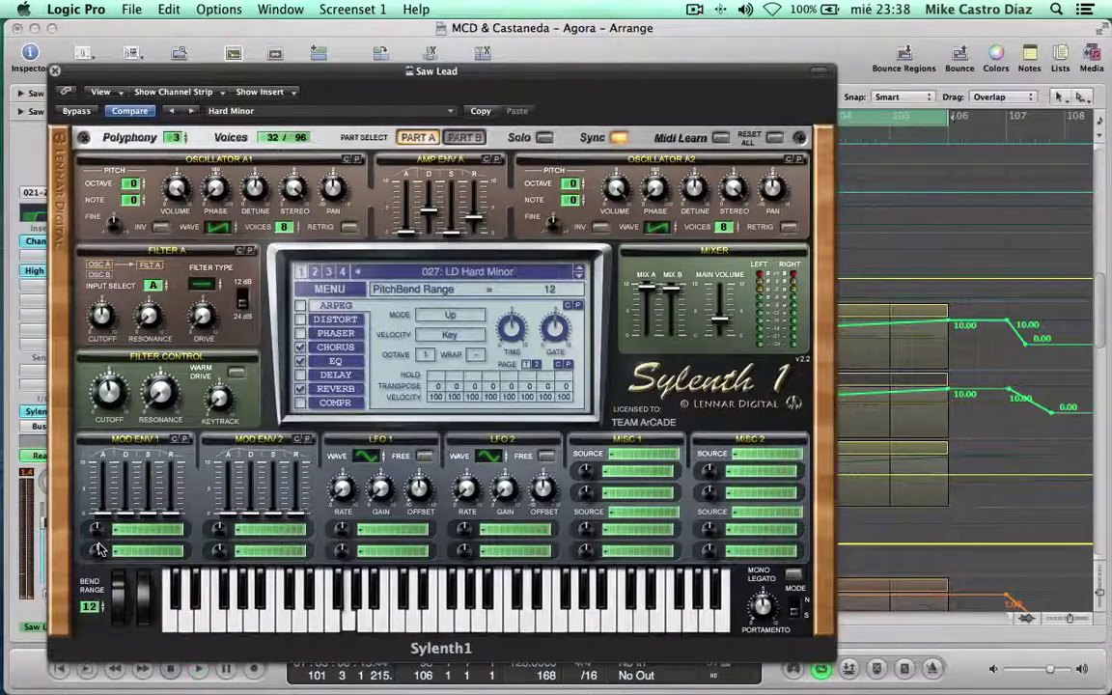
click(55, 72)
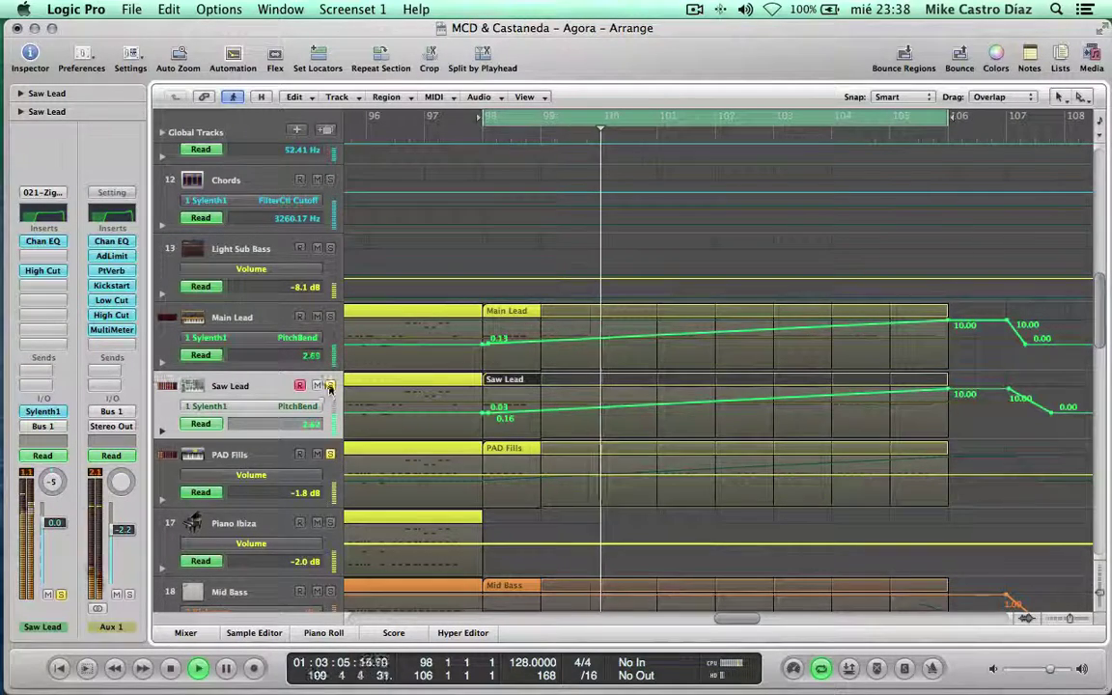
Solo the PAD Fills track and display its Sylenth1 PitchBend automation from bar 98 during playback
click(330, 455)
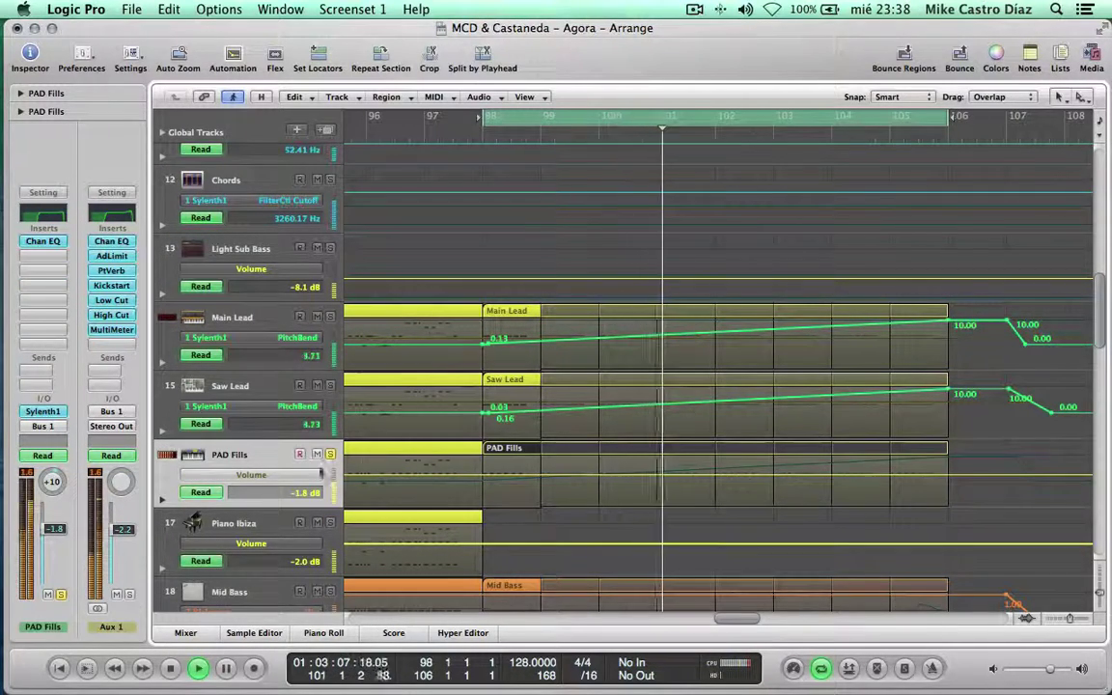
click(251, 474)
click(256, 492)
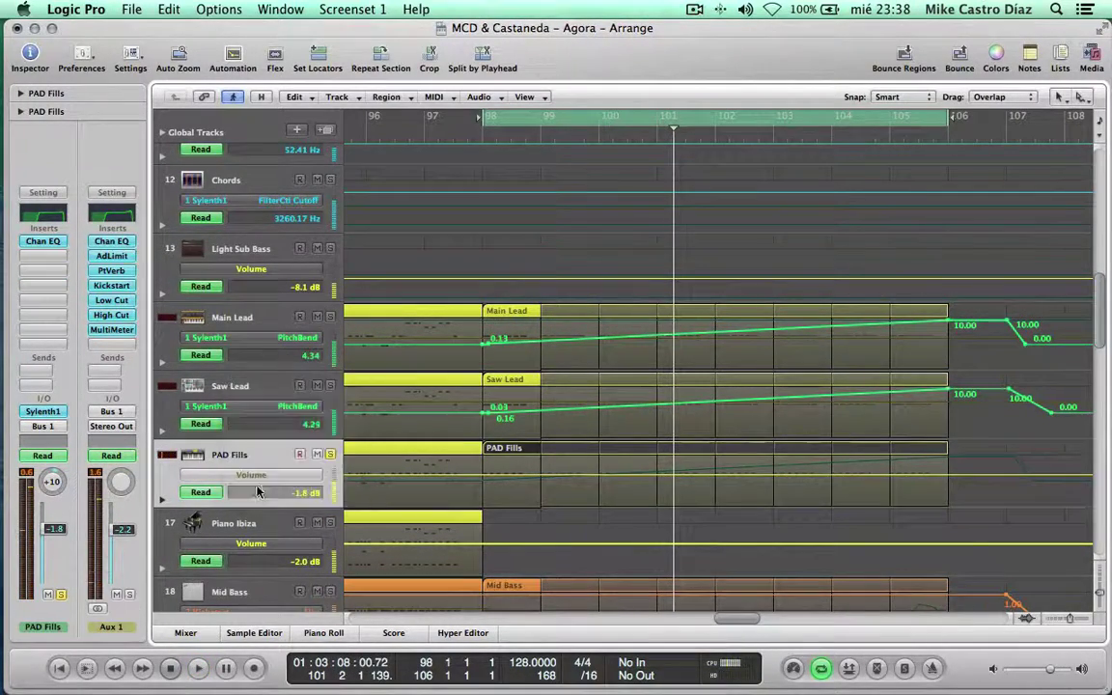
key(space)
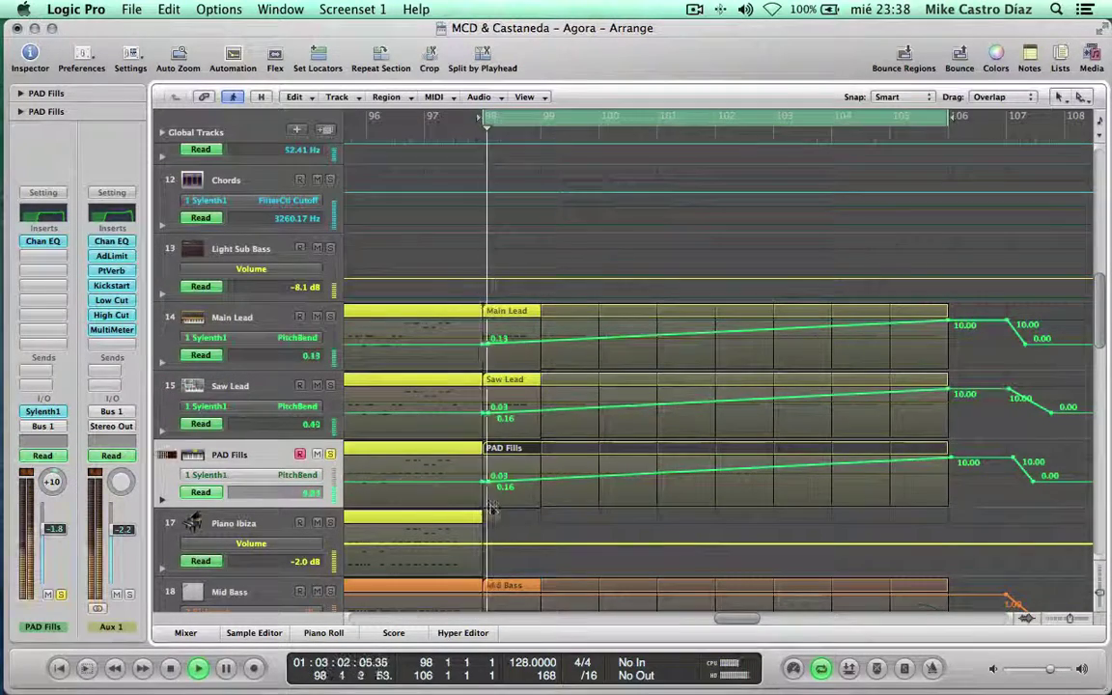
Hide the automation and open the PAD Fills region at bar 98 in the piano roll
key(a)
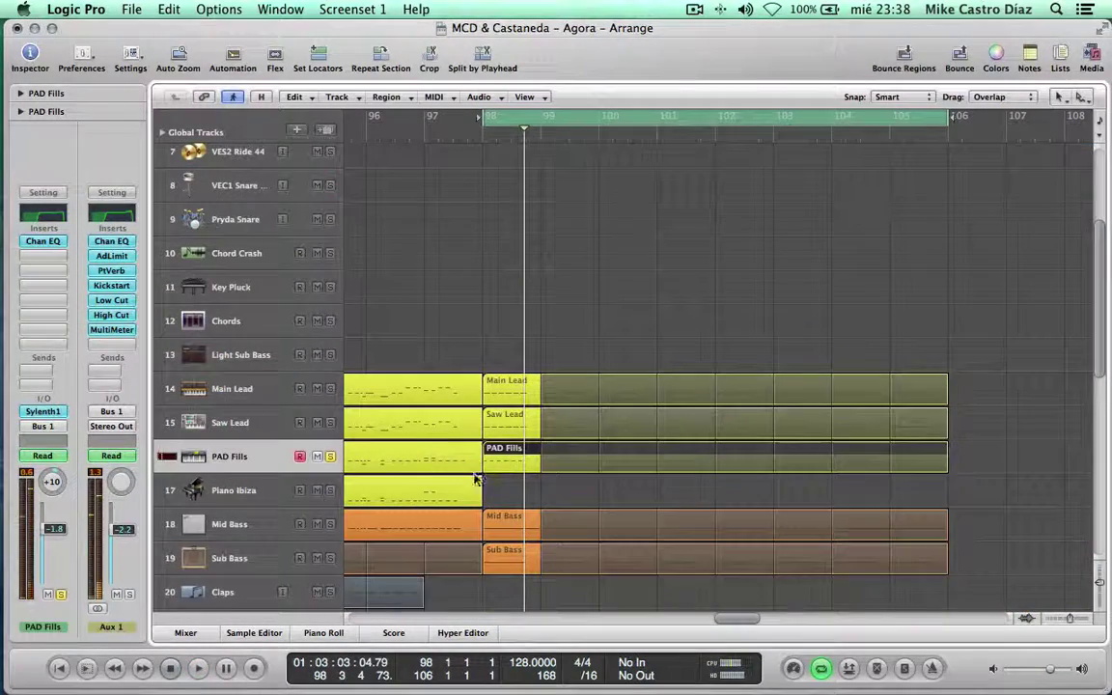
click(504, 423)
double_click(504, 454)
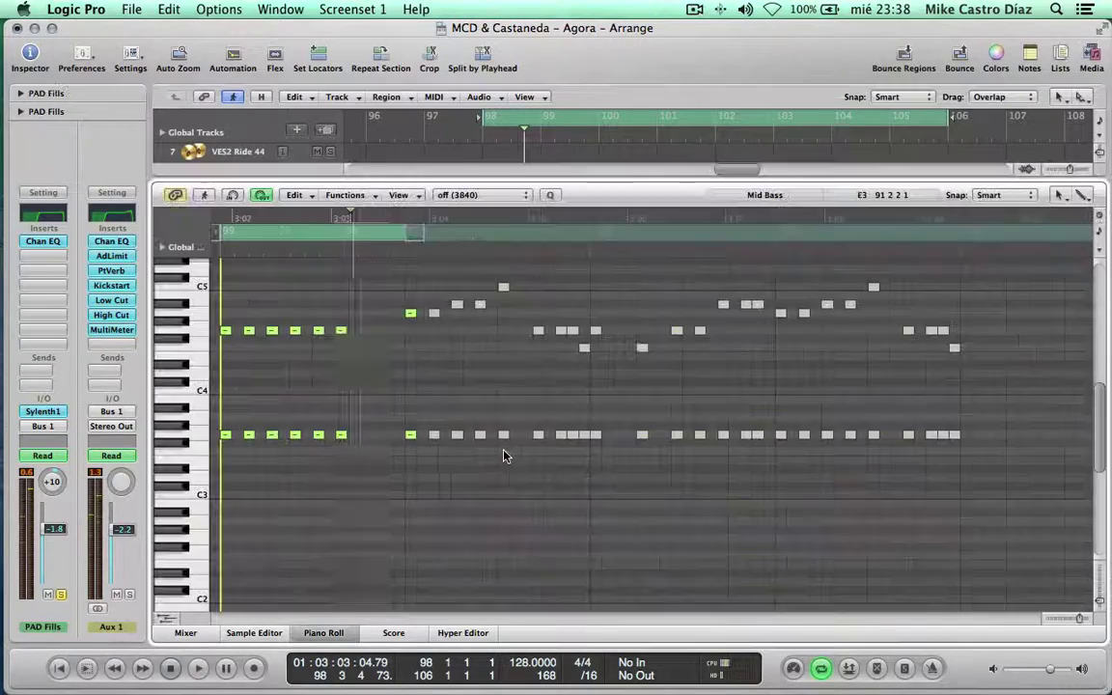
Delete all PAD Fills notes from bar 99 onwards, keeping only the repeated pattern in bar 98, and play the region back
key(space)
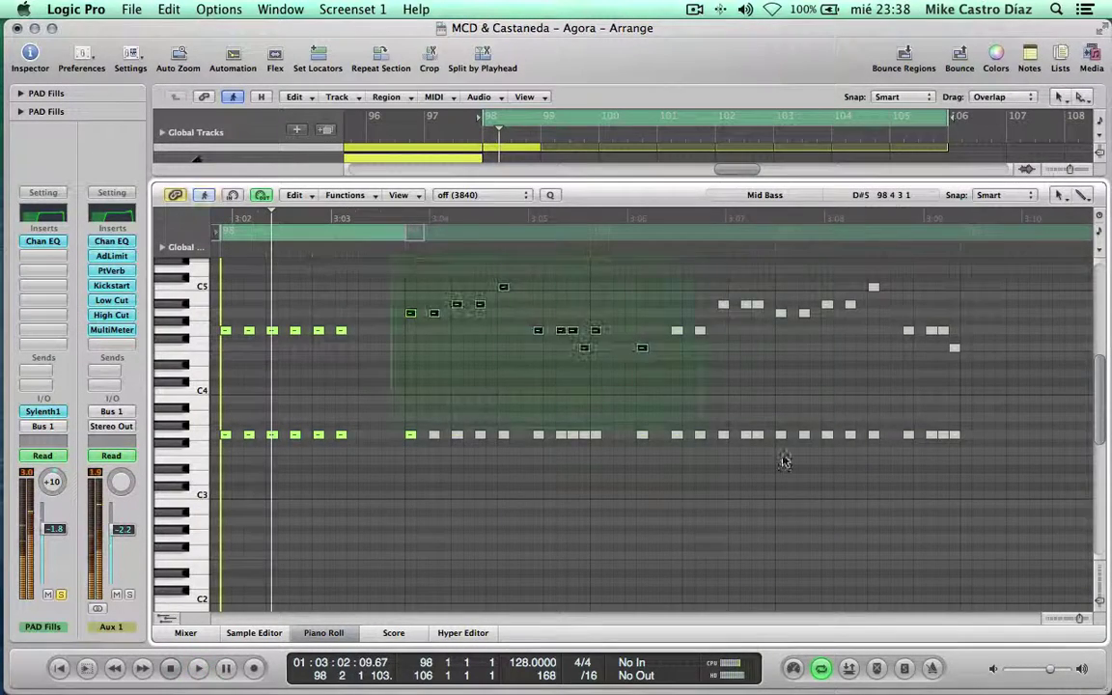
drag(785, 462, 950, 506)
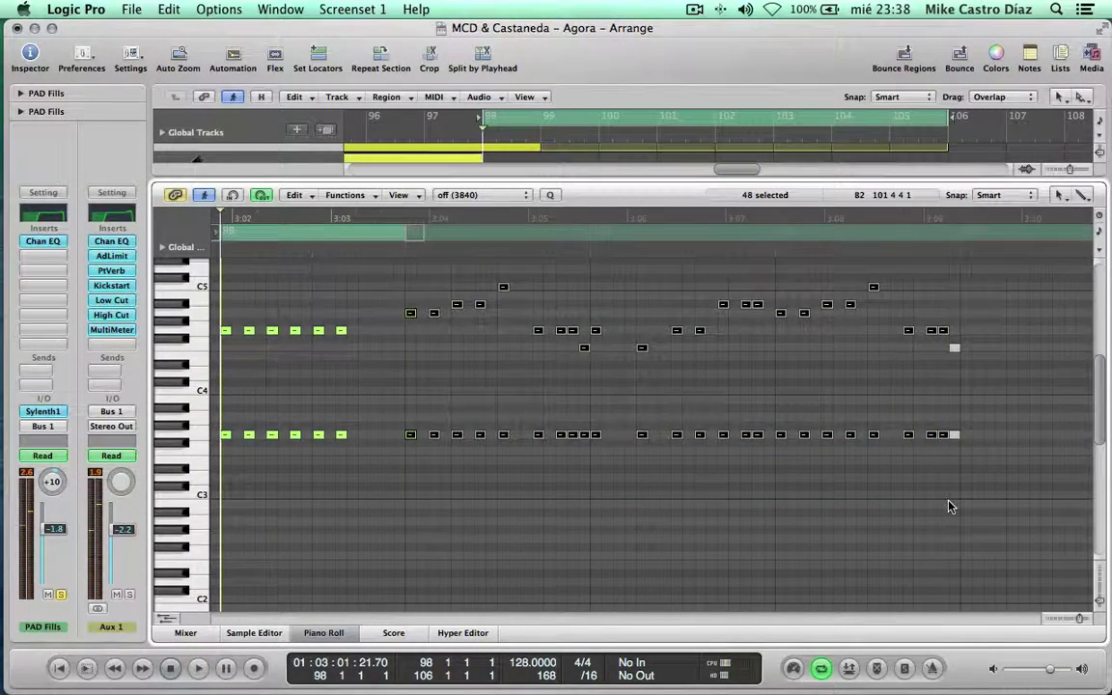
key(Delete)
drag(900, 310, 979, 451)
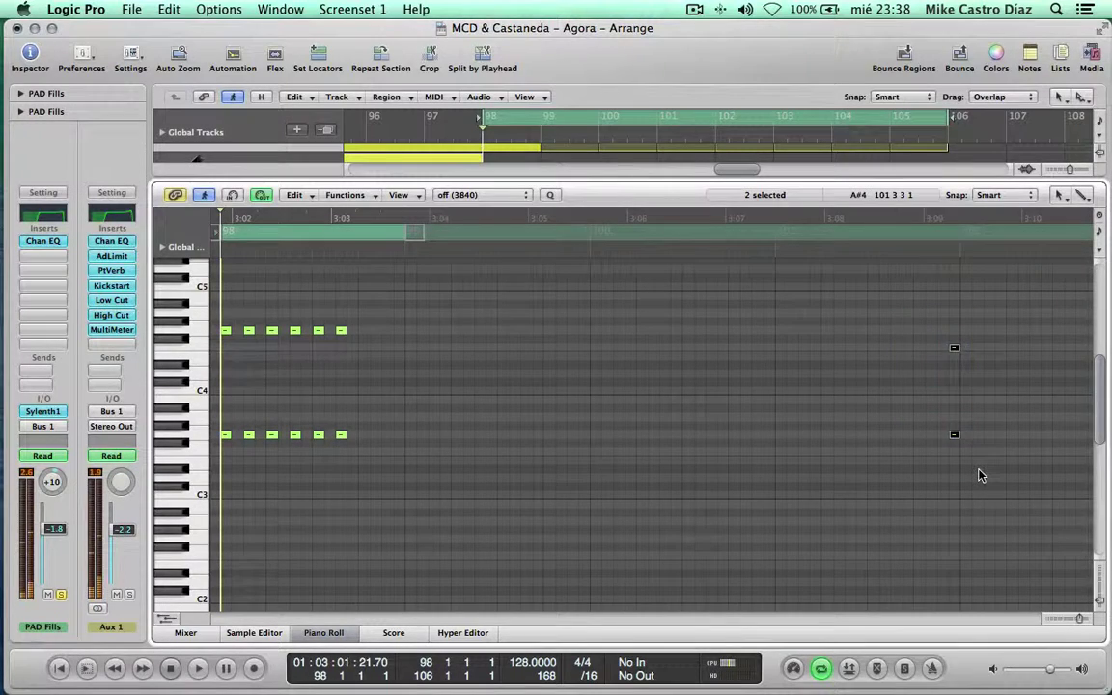
key(Delete)
key(space)
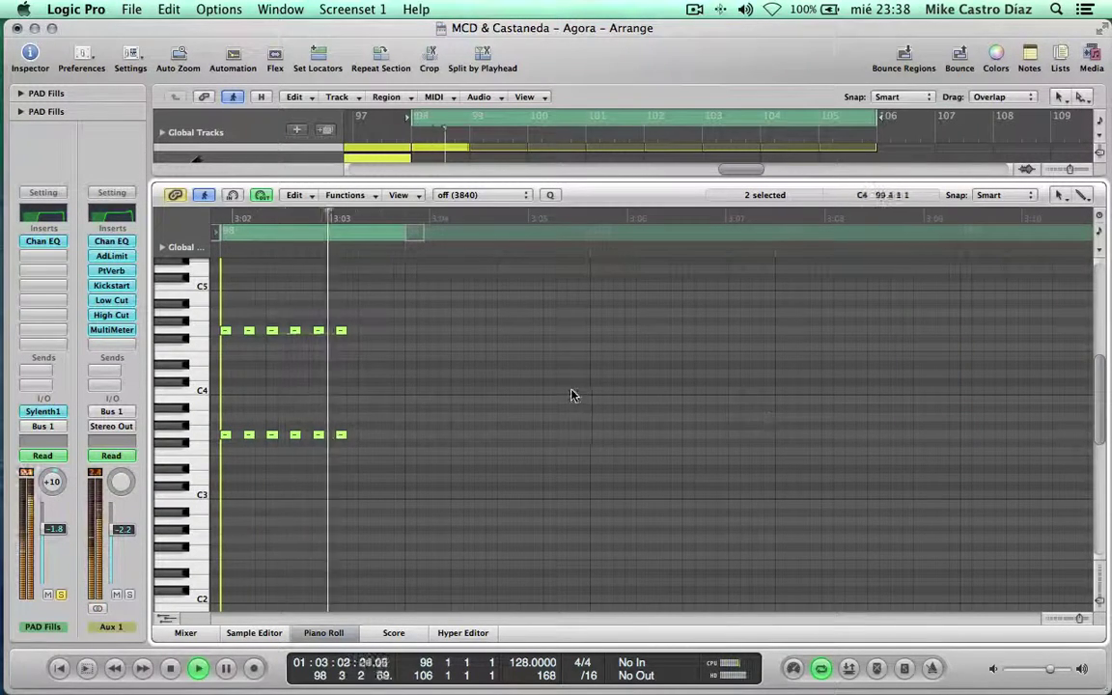
Close the piano roll and solo the Mid Bass alongside PAD Fills during playback, clearing all solos at the end
key(p)
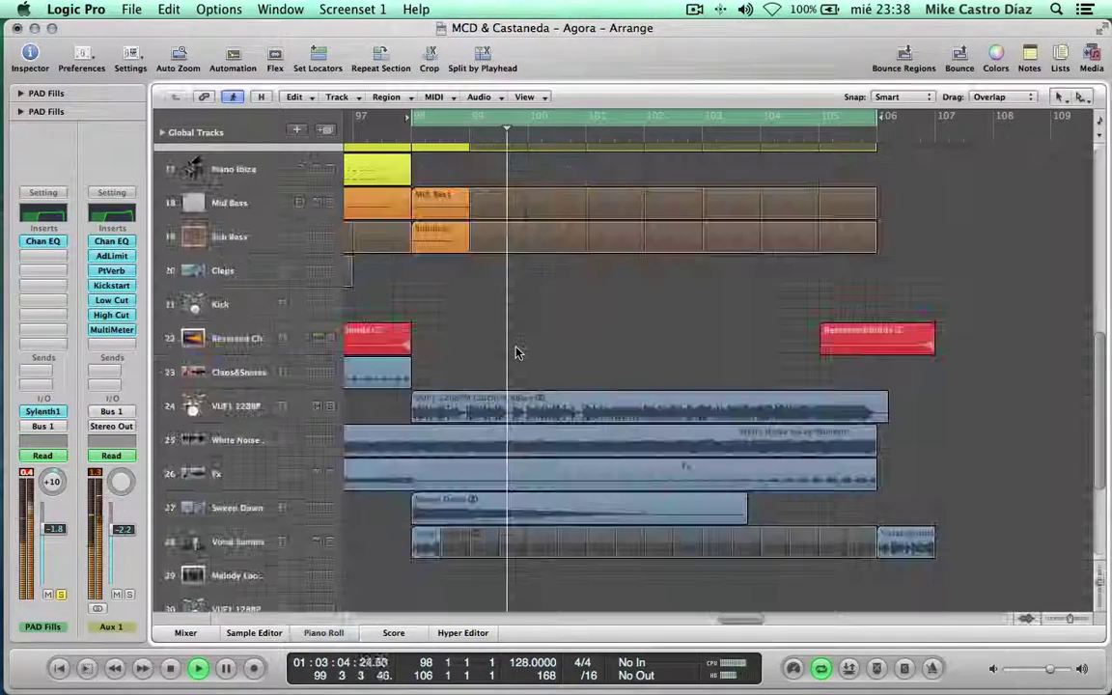
scroll(492, 343, up, 4)
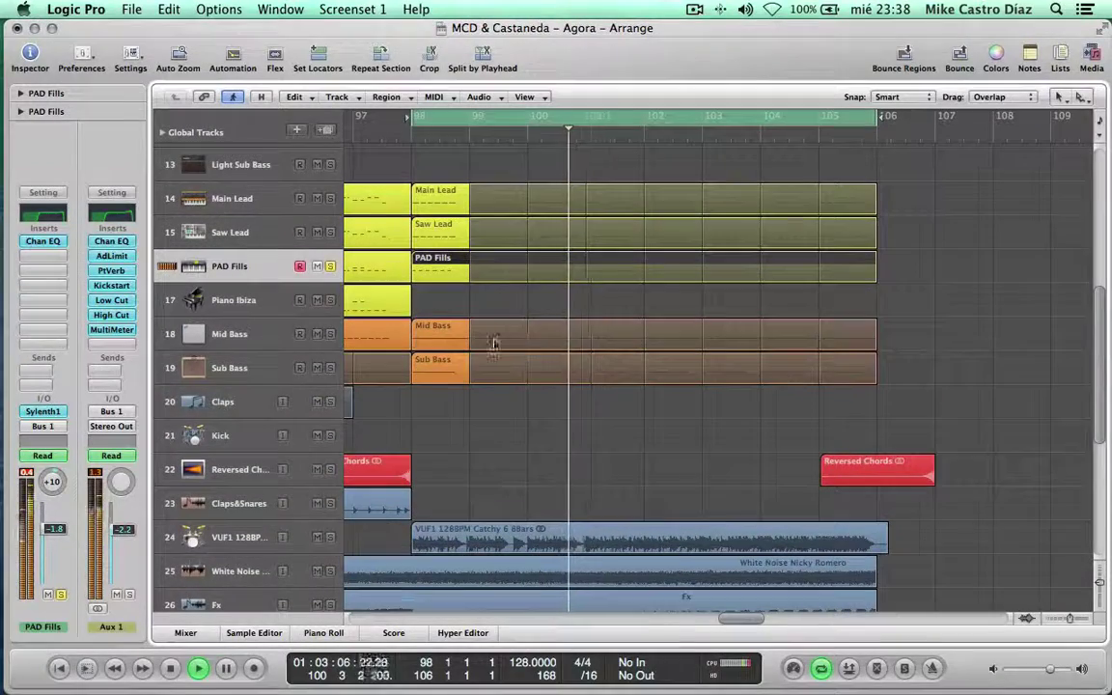
click(331, 333)
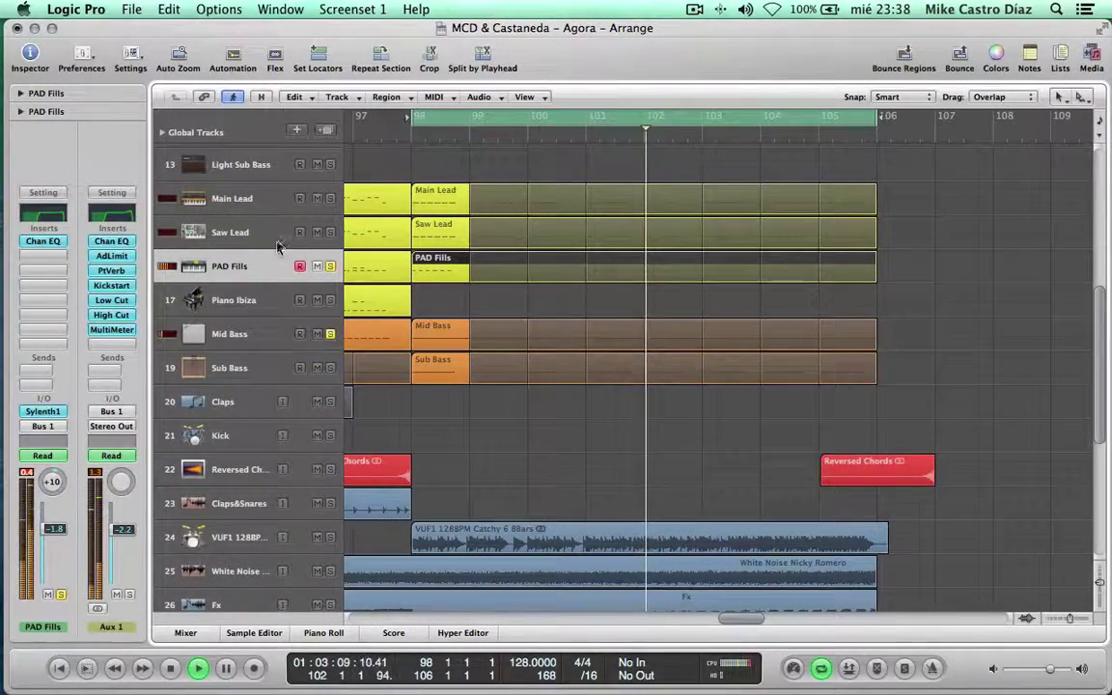
alt+click(326, 266)
key(space)
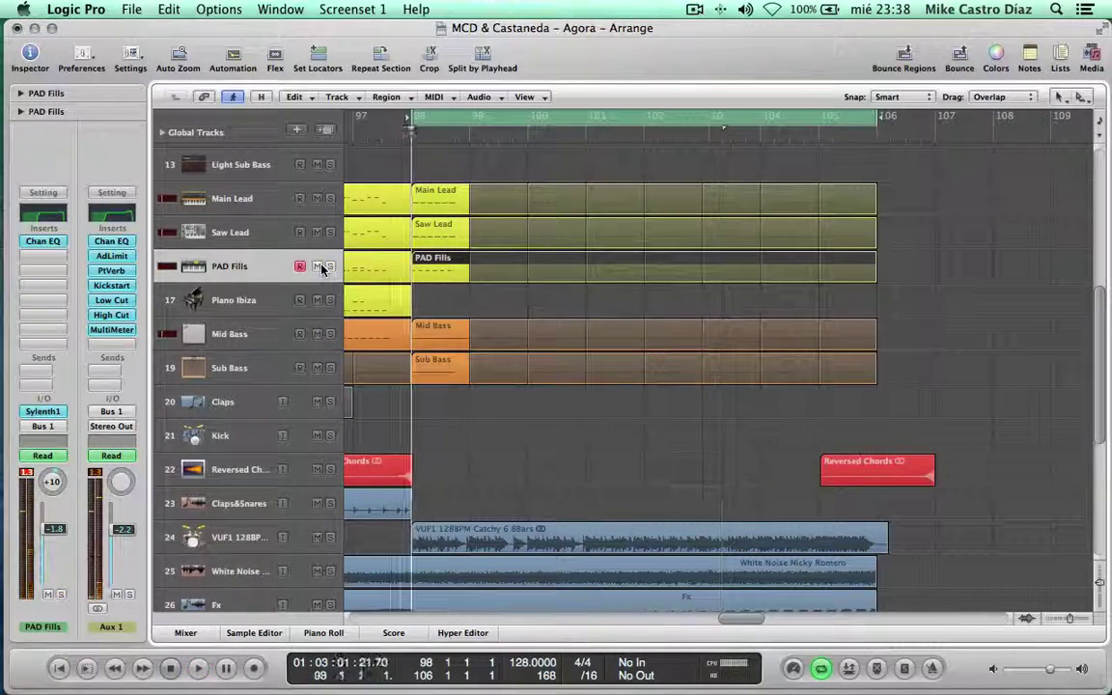
Play from bar 98 and solo the VUF1 128BPM Catchy drum loop track to present it
scroll(472, 507, down, 1)
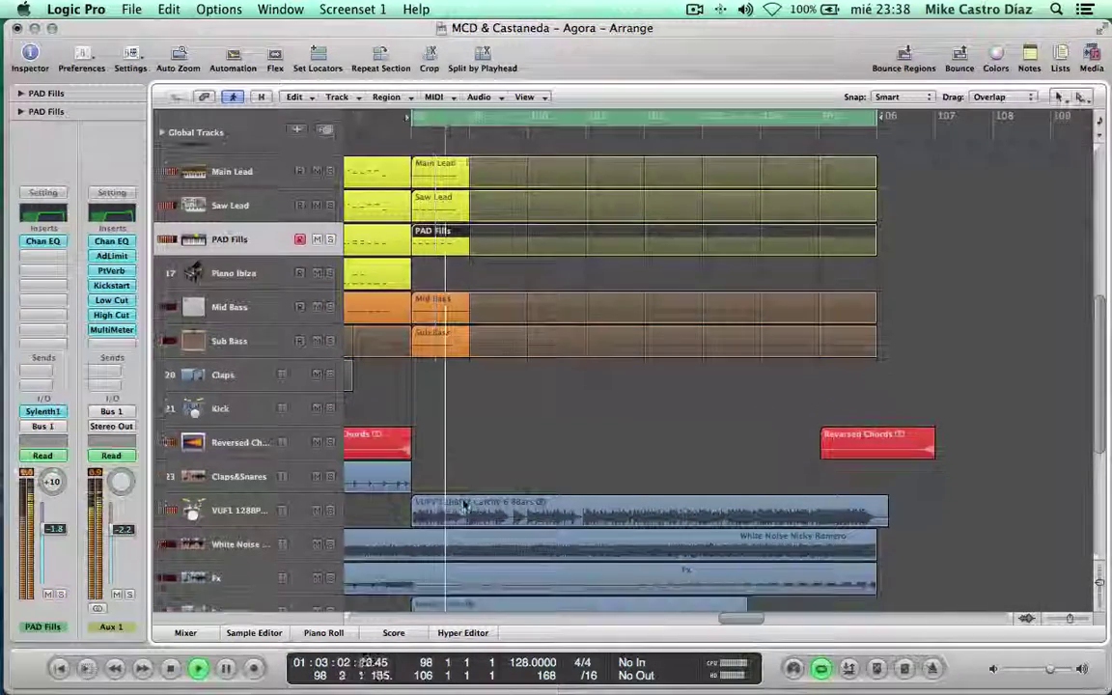
click(330, 512)
click(253, 501)
click(514, 423)
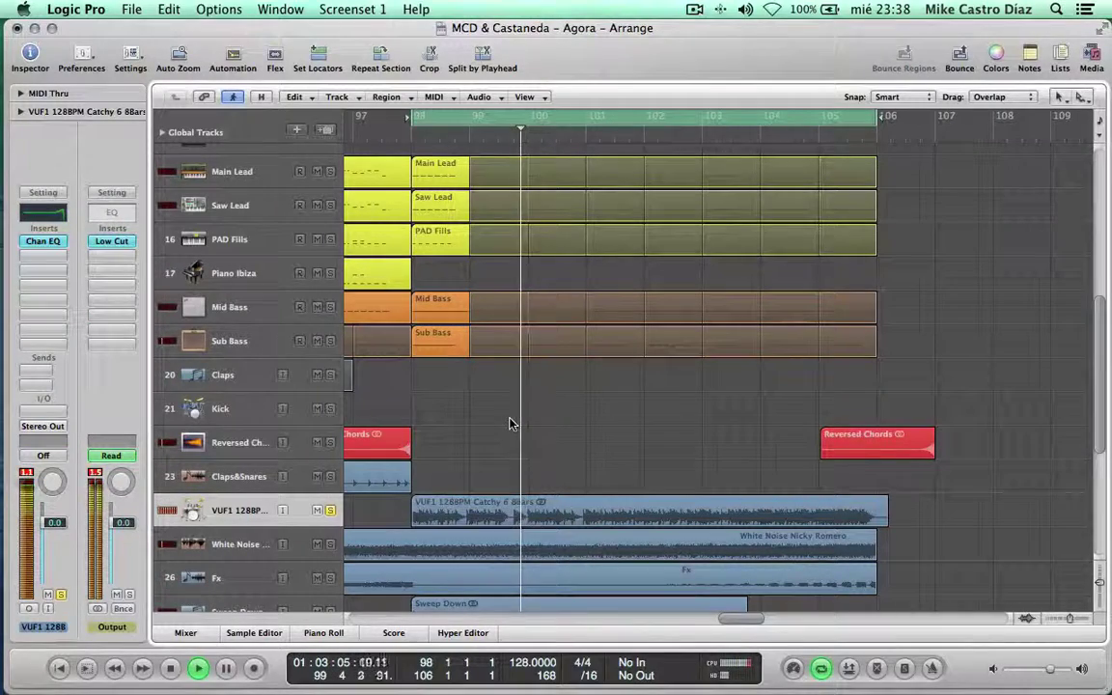
Solo the White Noise, Fx, Sweep Down and Vocal Sample tracks during playback and turn off the cycle
click(331, 545)
click(324, 545)
scroll(329, 544, down, 1)
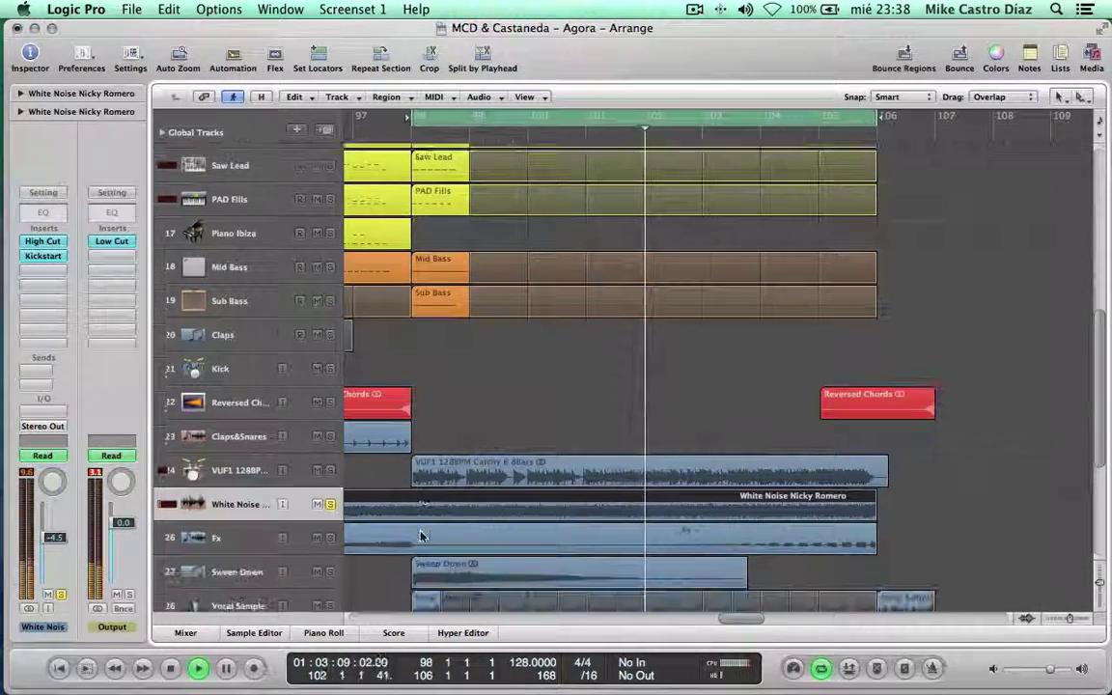
click(330, 538)
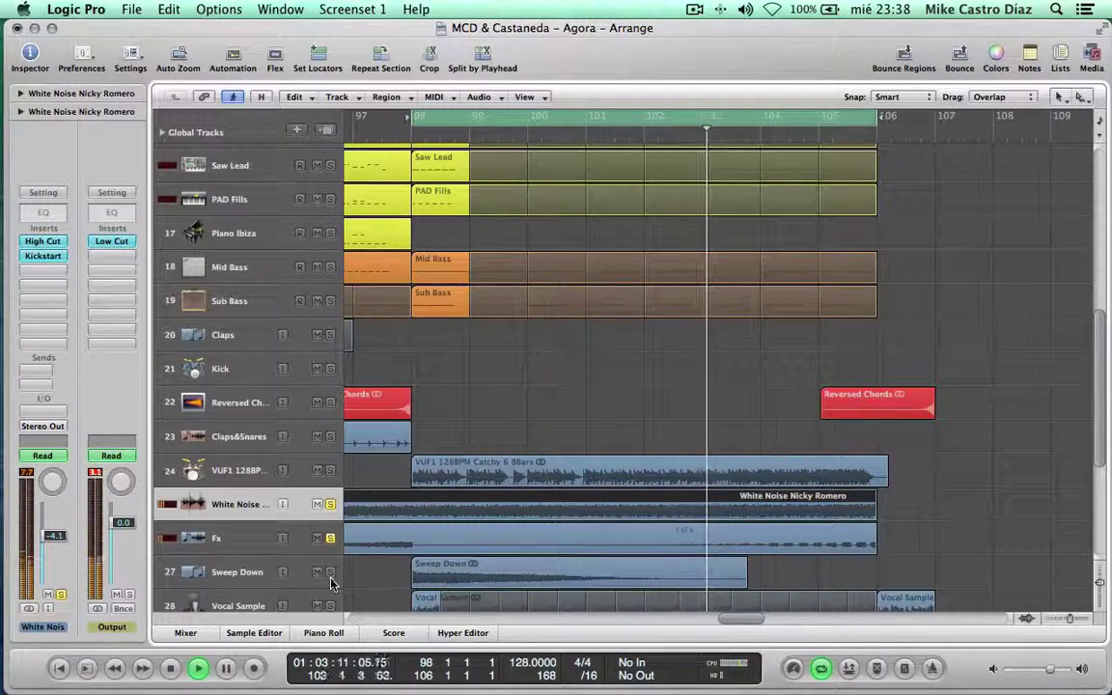
scroll(334, 579, down, 2)
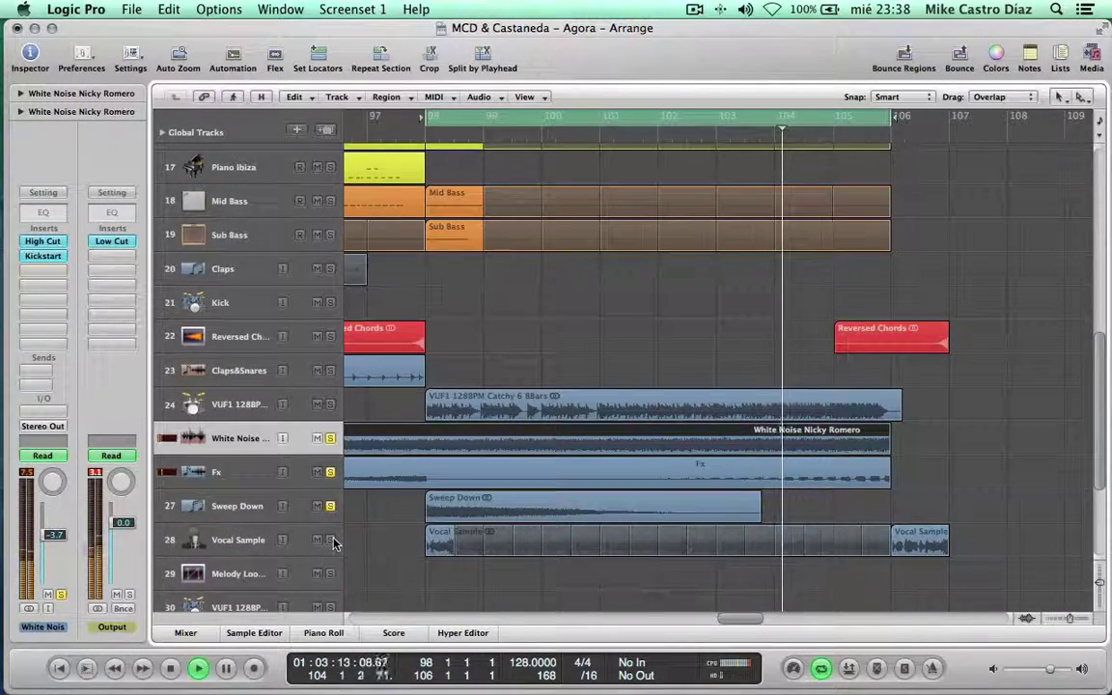
click(333, 542)
key(c)
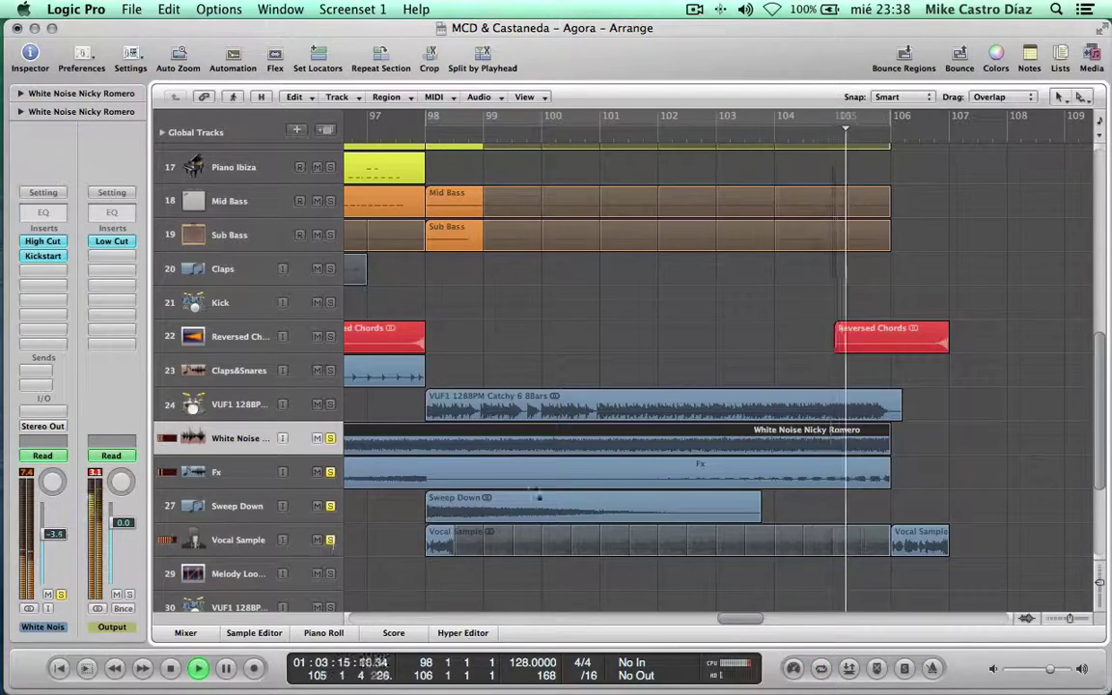
Set the cycle range to bars 106–107 and play the Vocal Sample track soloed
scroll(579, 480, right, 2)
scroll(579, 480, right, 2)
scroll(579, 480, down, 1)
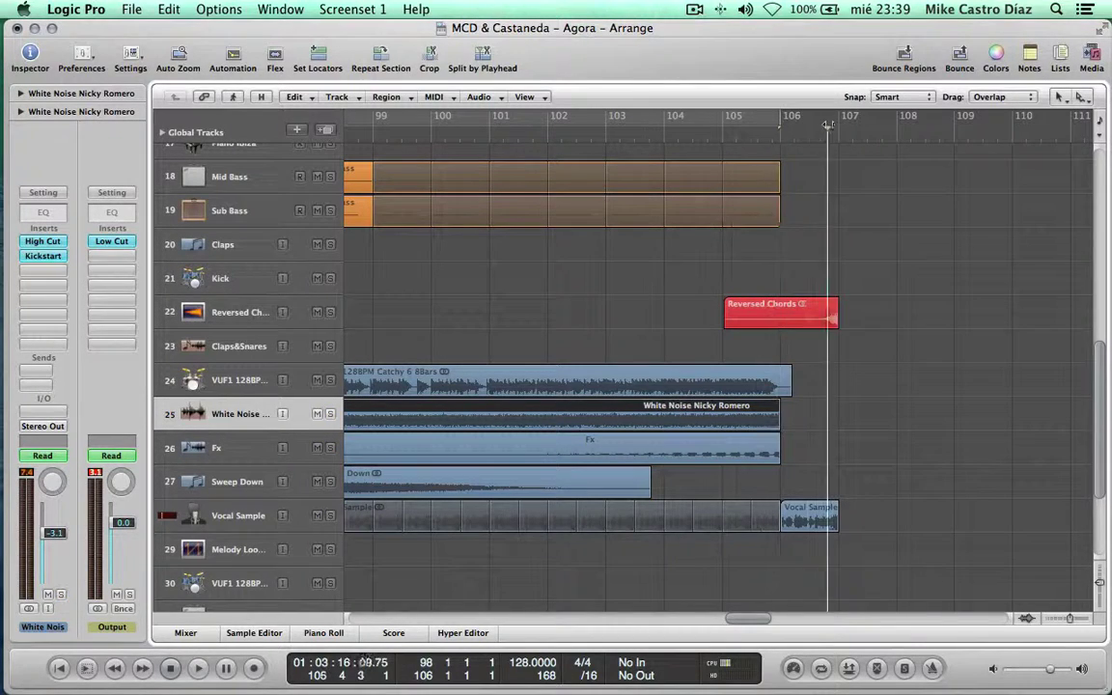
drag(788, 130, 842, 125)
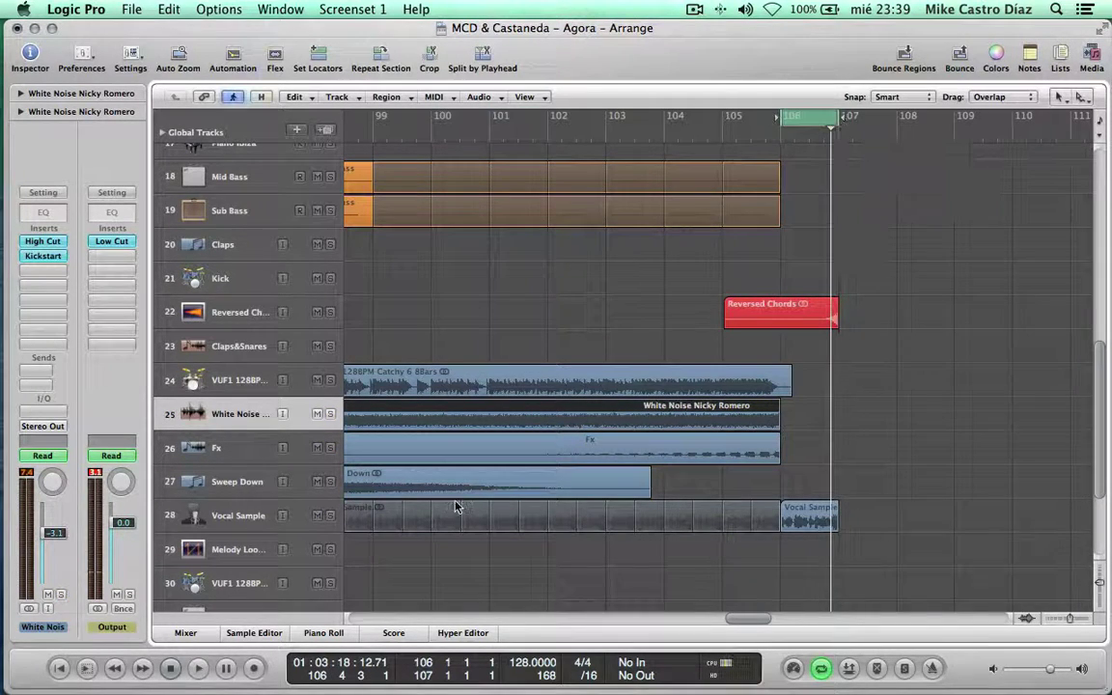
click(331, 517)
key(space)
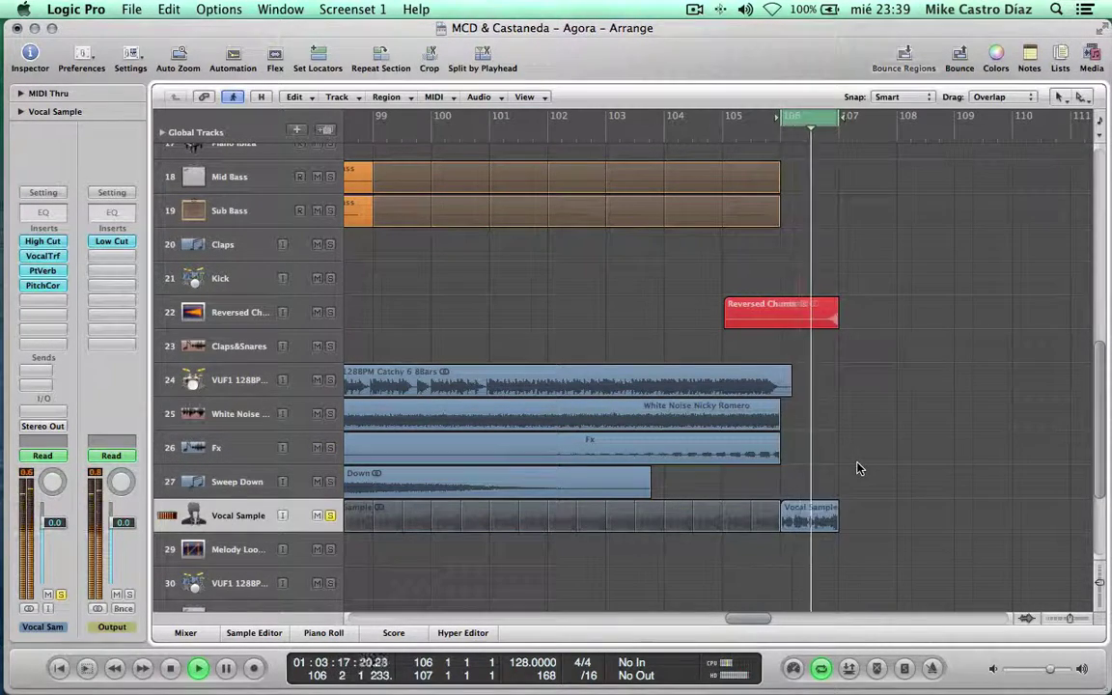
Bypass the High Cut, VocalTrf, PtVerb and PitchCor inserts on Vocal Sample to hear it dry, and re-enable all four
alt+click(45, 275)
key(space)
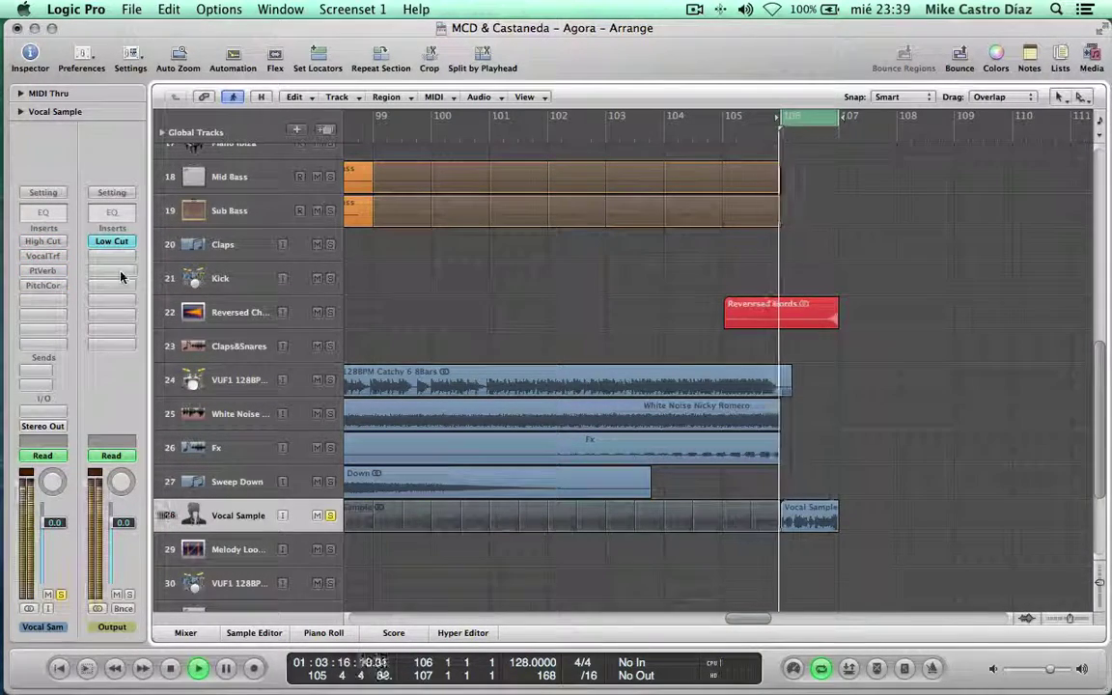
alt+click(47, 258)
alt+click(45, 272)
alt+click(44, 287)
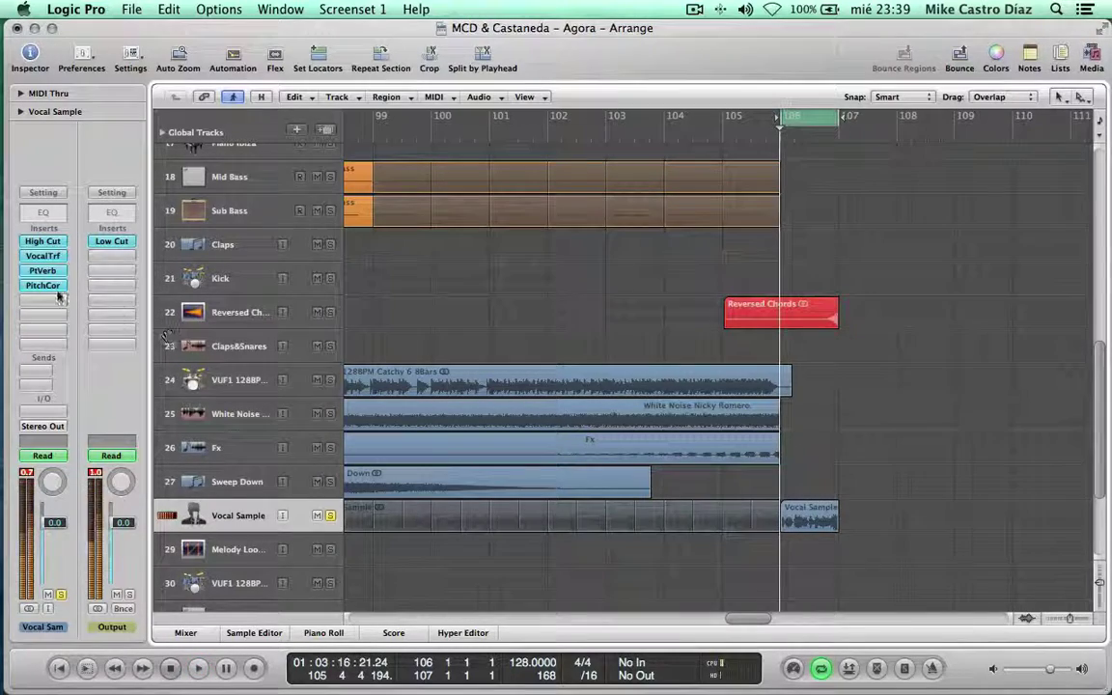
Open the Vocal Sample's Vocal Transformer and compare its bypassed and active sound during playback, closing the plug-in and stopping playback
alt+click(53, 257)
click(53, 257)
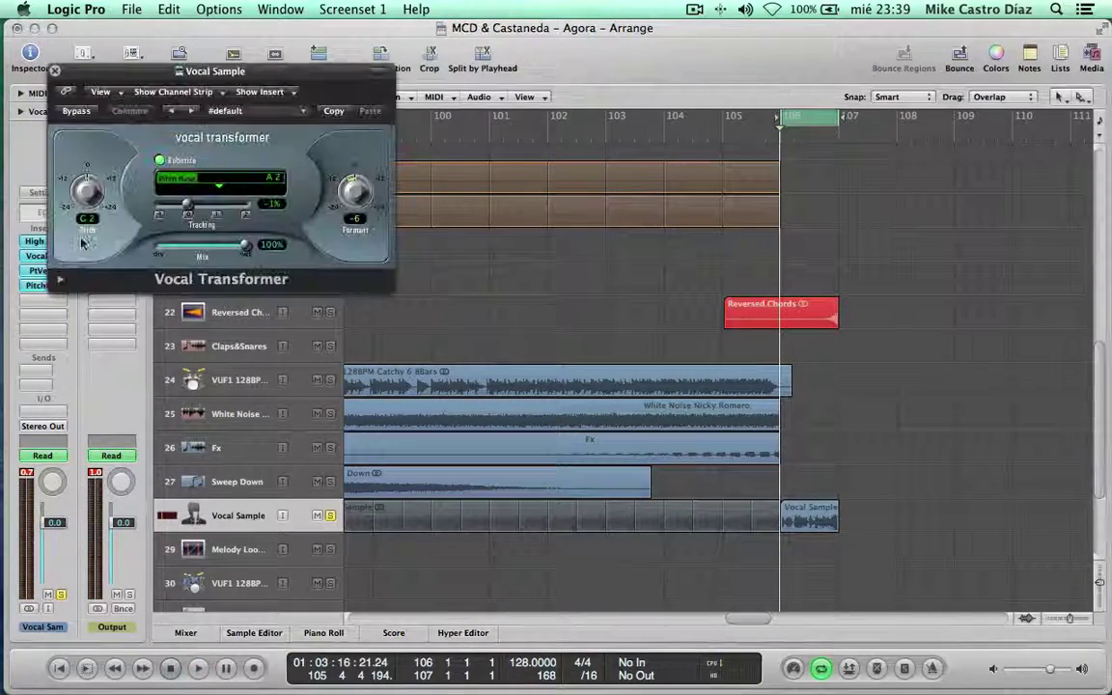
drag(183, 76, 501, 216)
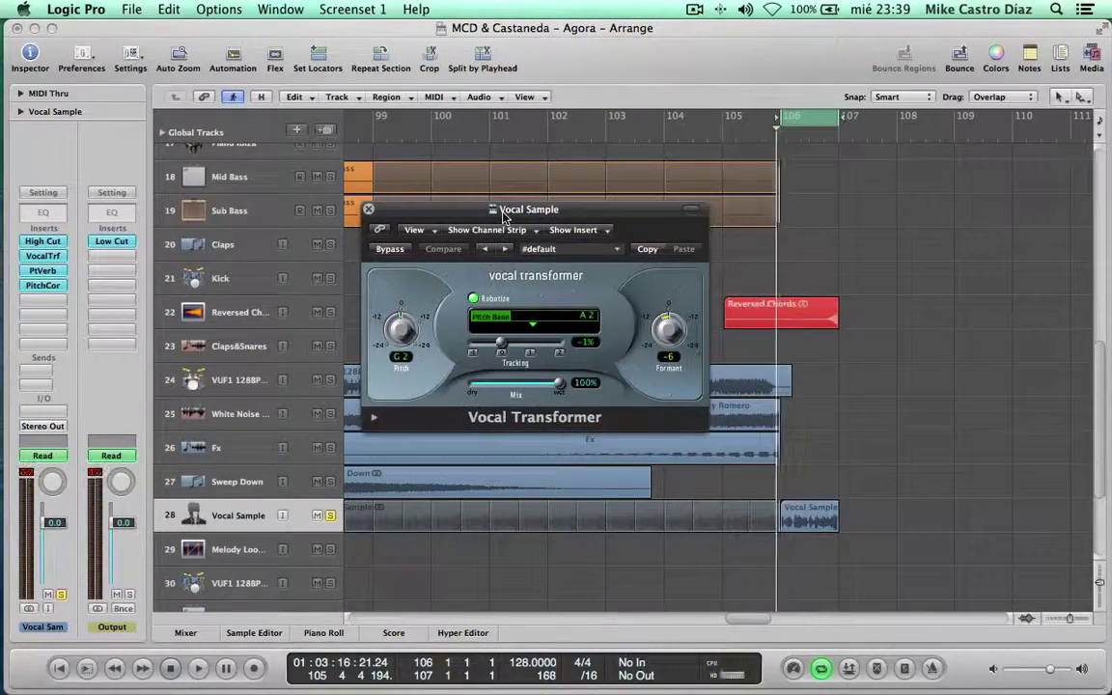
key(space)
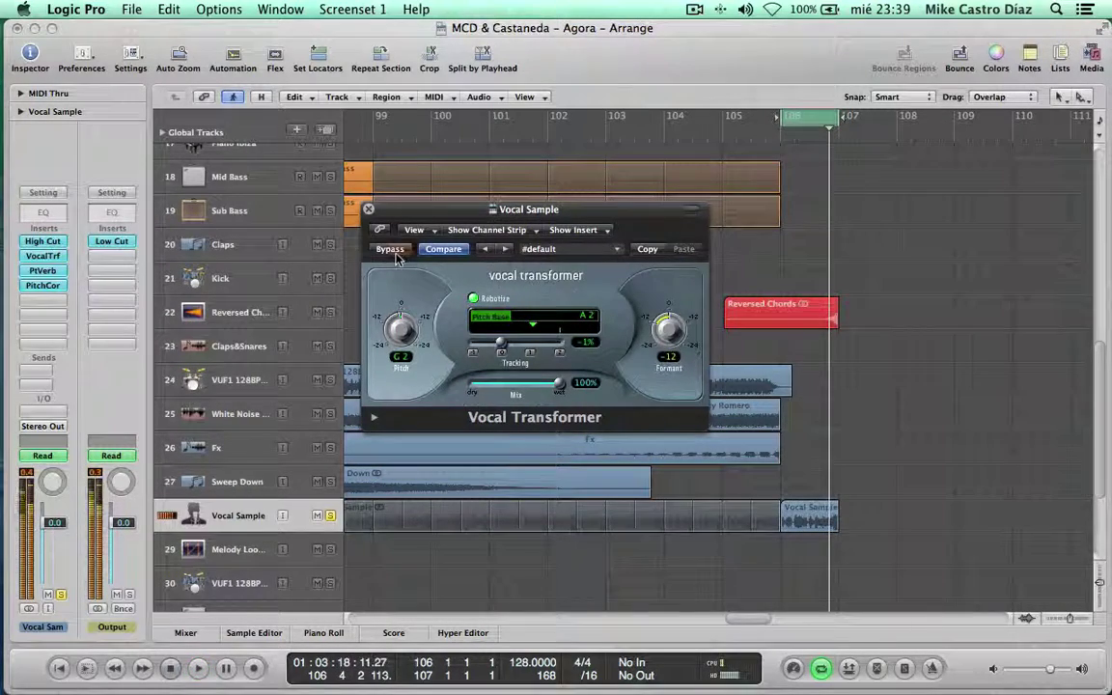
click(392, 252)
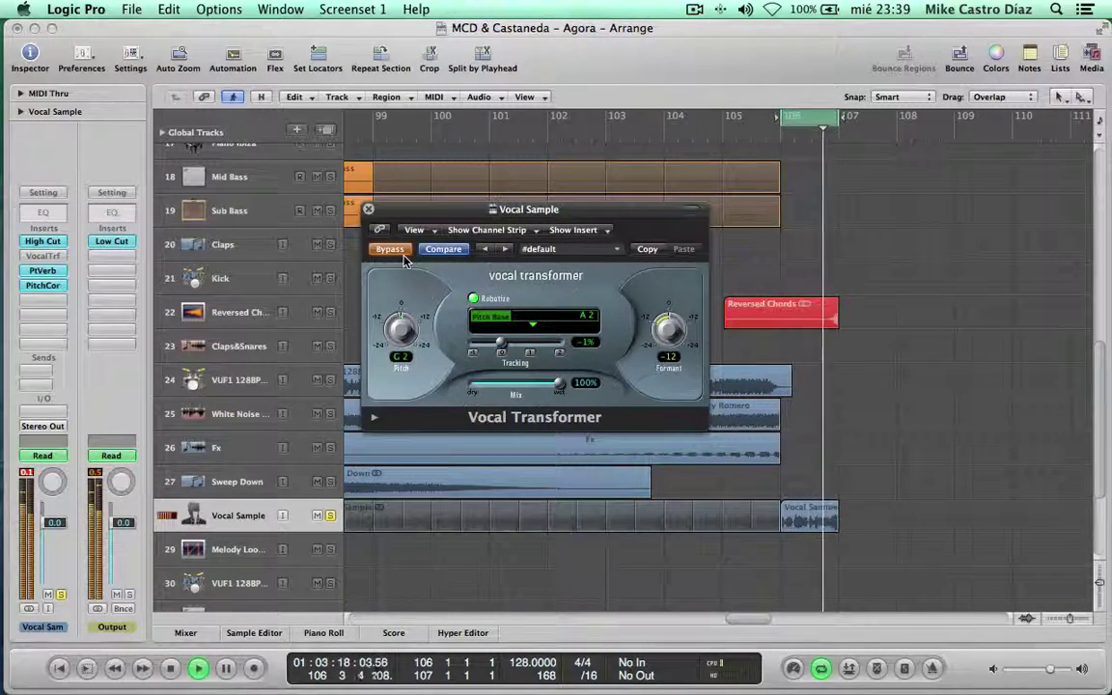
click(369, 212)
key(space)
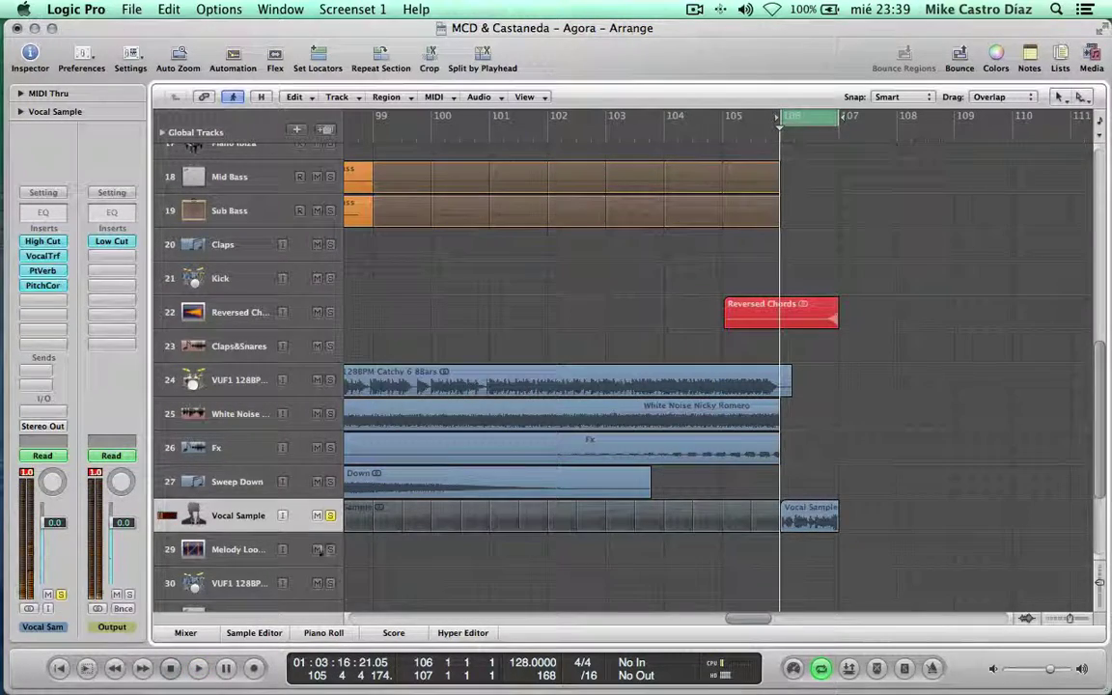
Play the full mix from bar 104 with the solo and cycle off, and hide the inspector
click(707, 136)
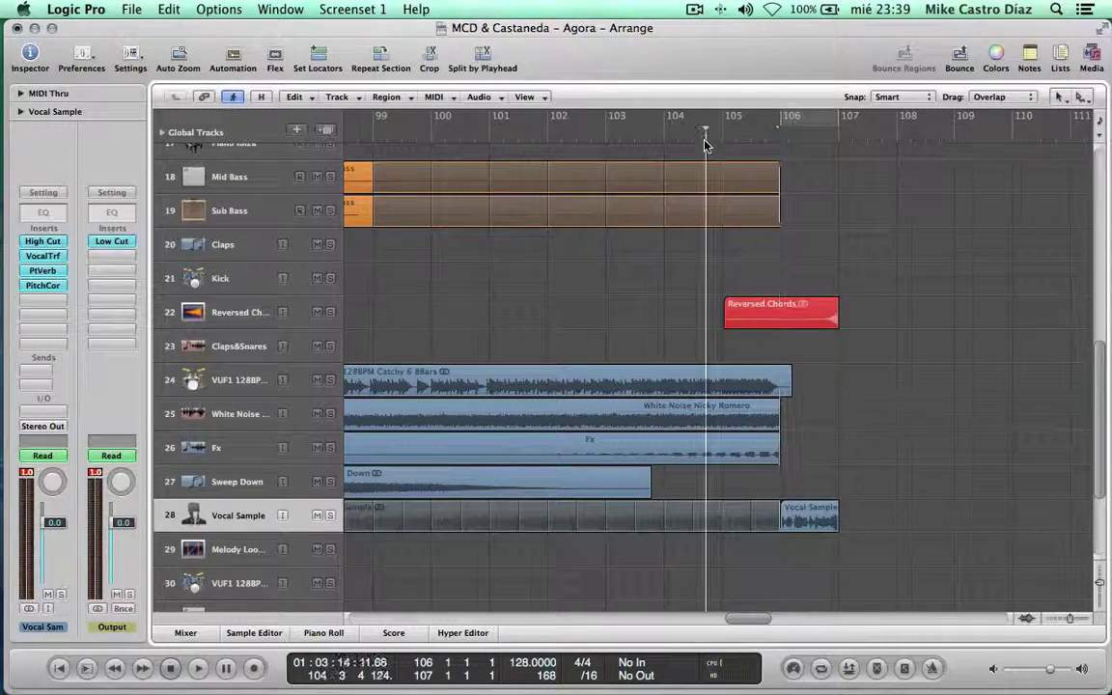
key(space)
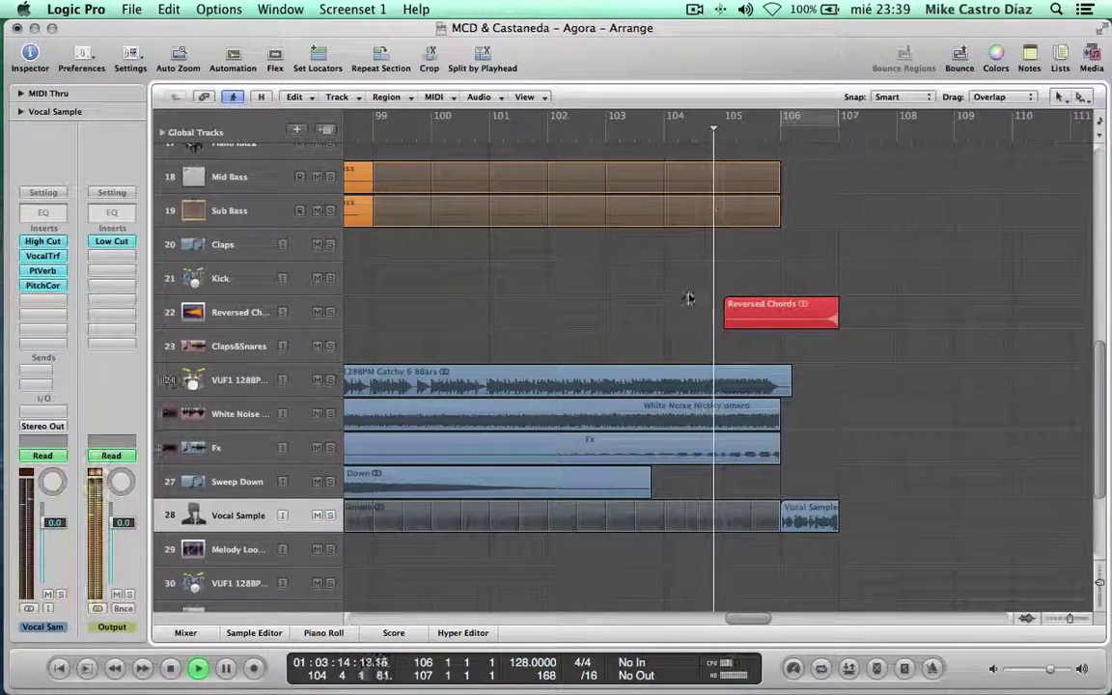
key(i)
scroll(634, 345, down, 1)
ctrl+alt+click(635, 346)
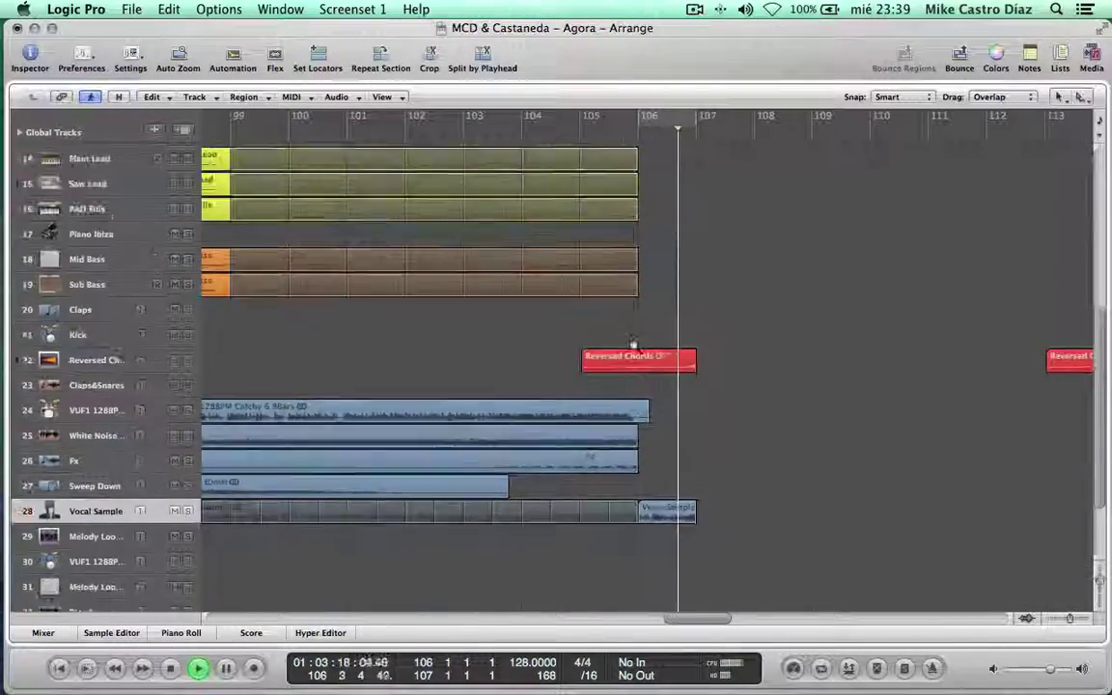
Return to the earlier part of the arrangement and zoom out to show roughly bars 73 to 105
scroll(639, 347, left, 15)
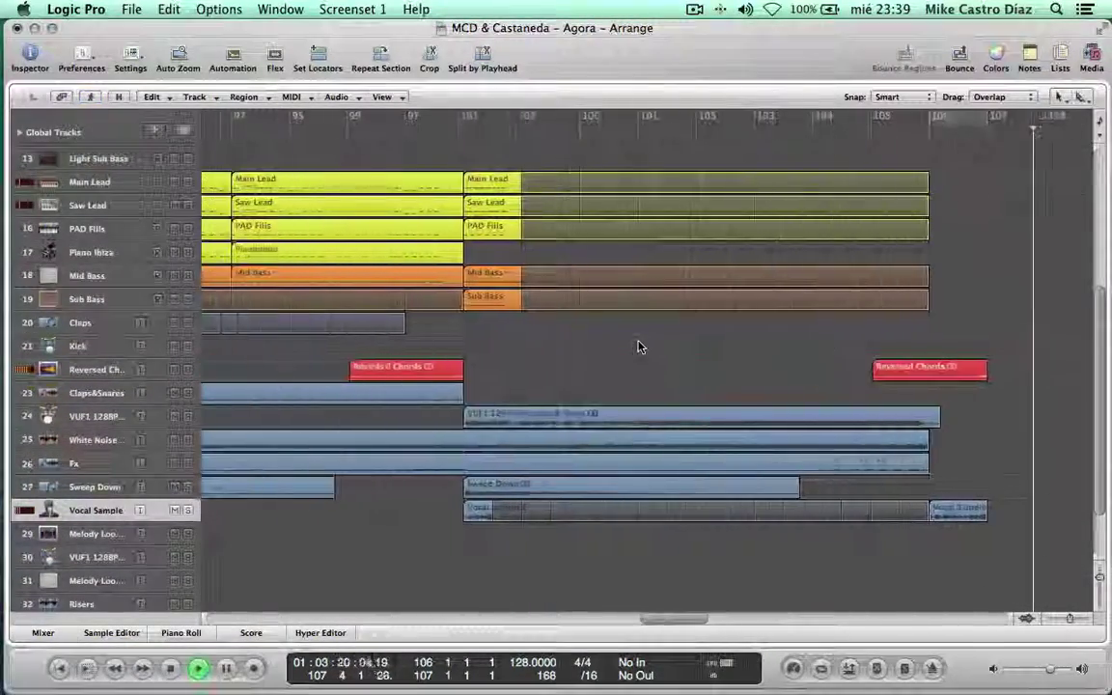
scroll(637, 349, left, 5)
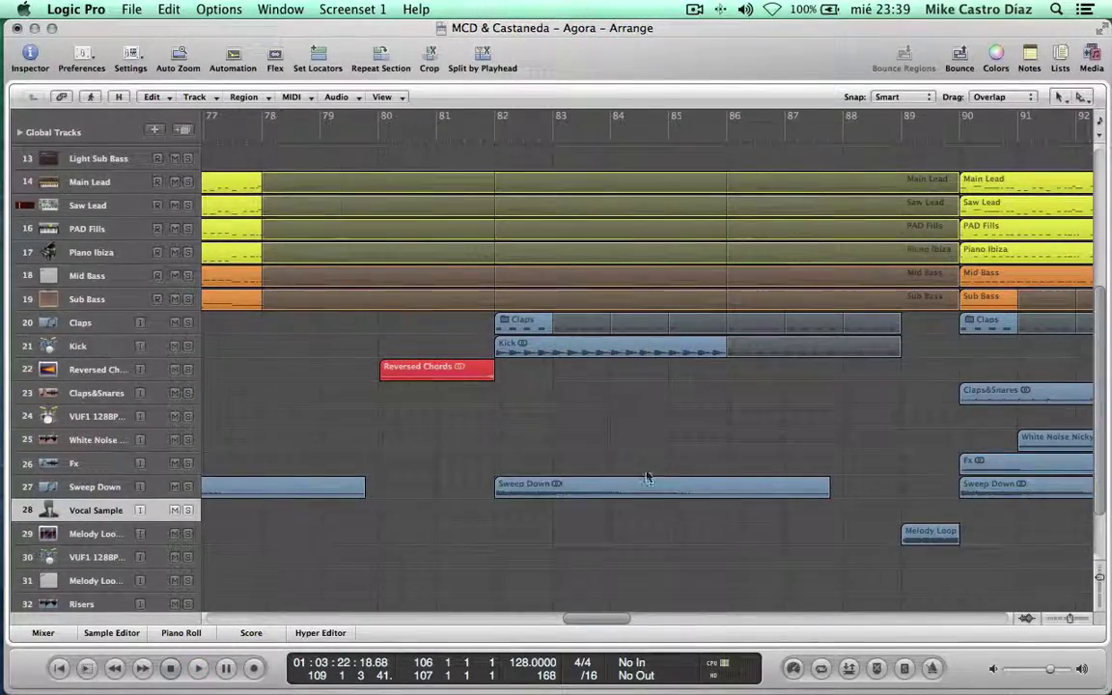
key(ctrl+Left)
key(ctrl+Left)
key(ctrl+Left)
scroll(648, 477, left, 3)
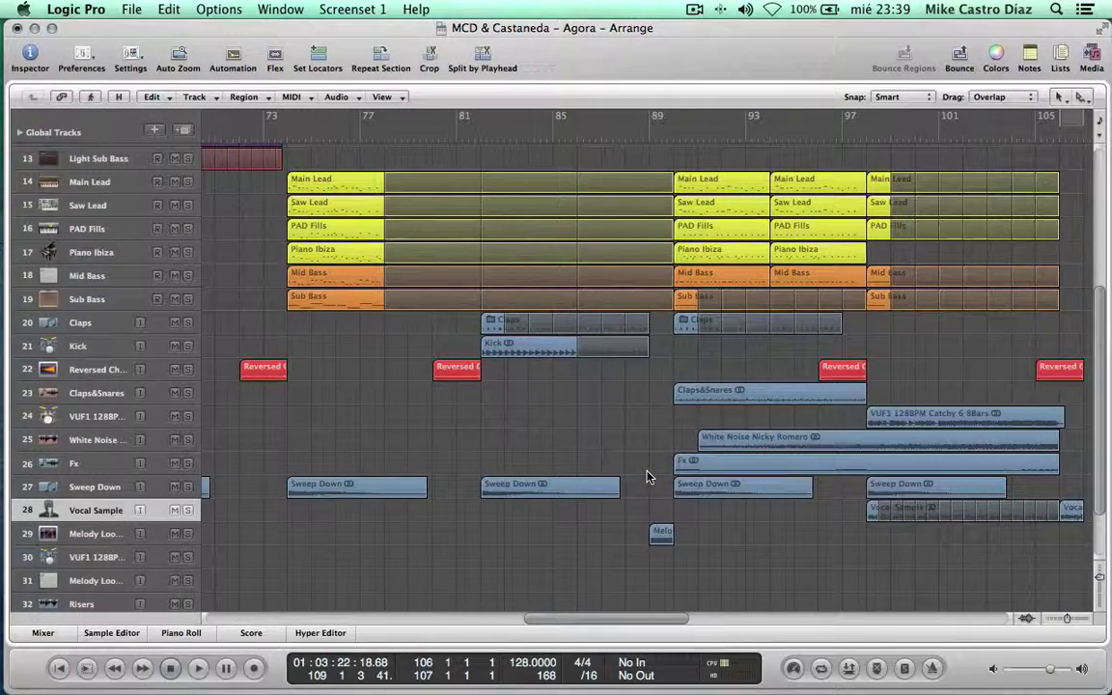